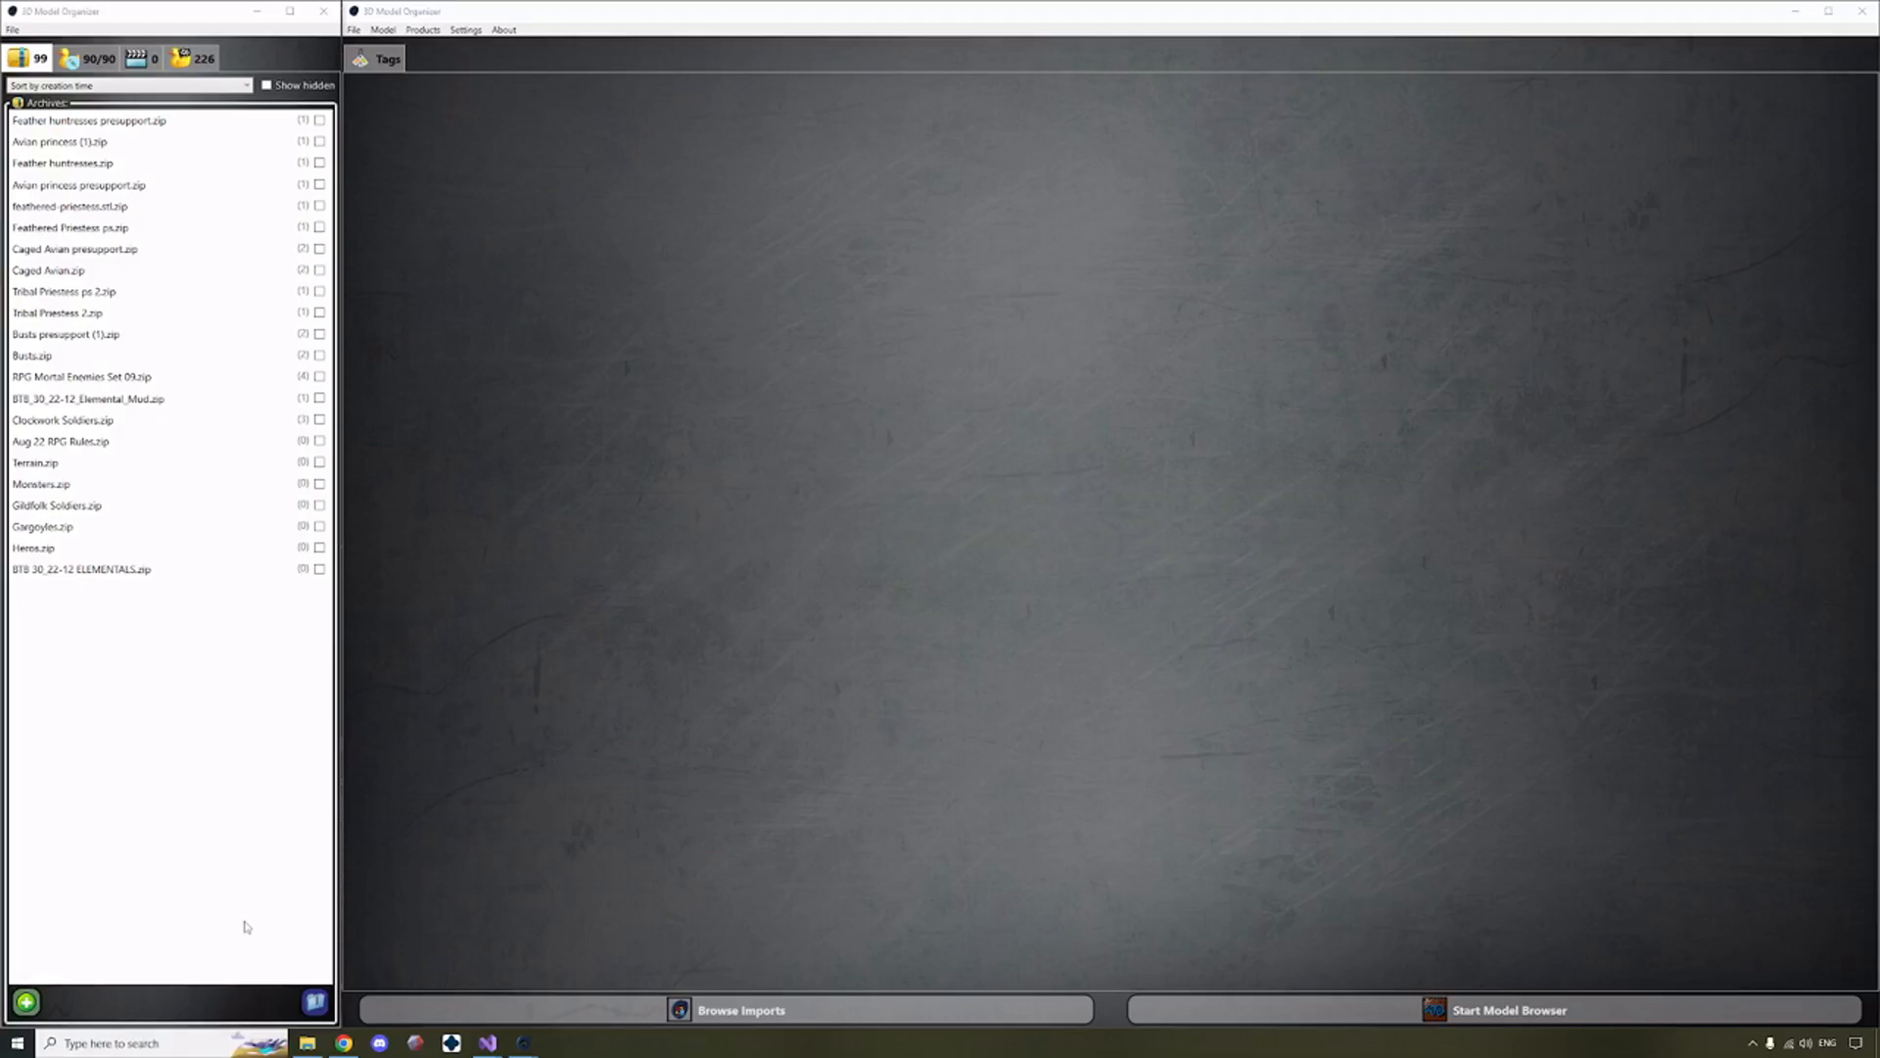
# Import BTB_30_22-12_Elemental_Slime.zip from the ModelFiles folder into the archive list and open it for browsing.
pyautogui.click(307, 1042)
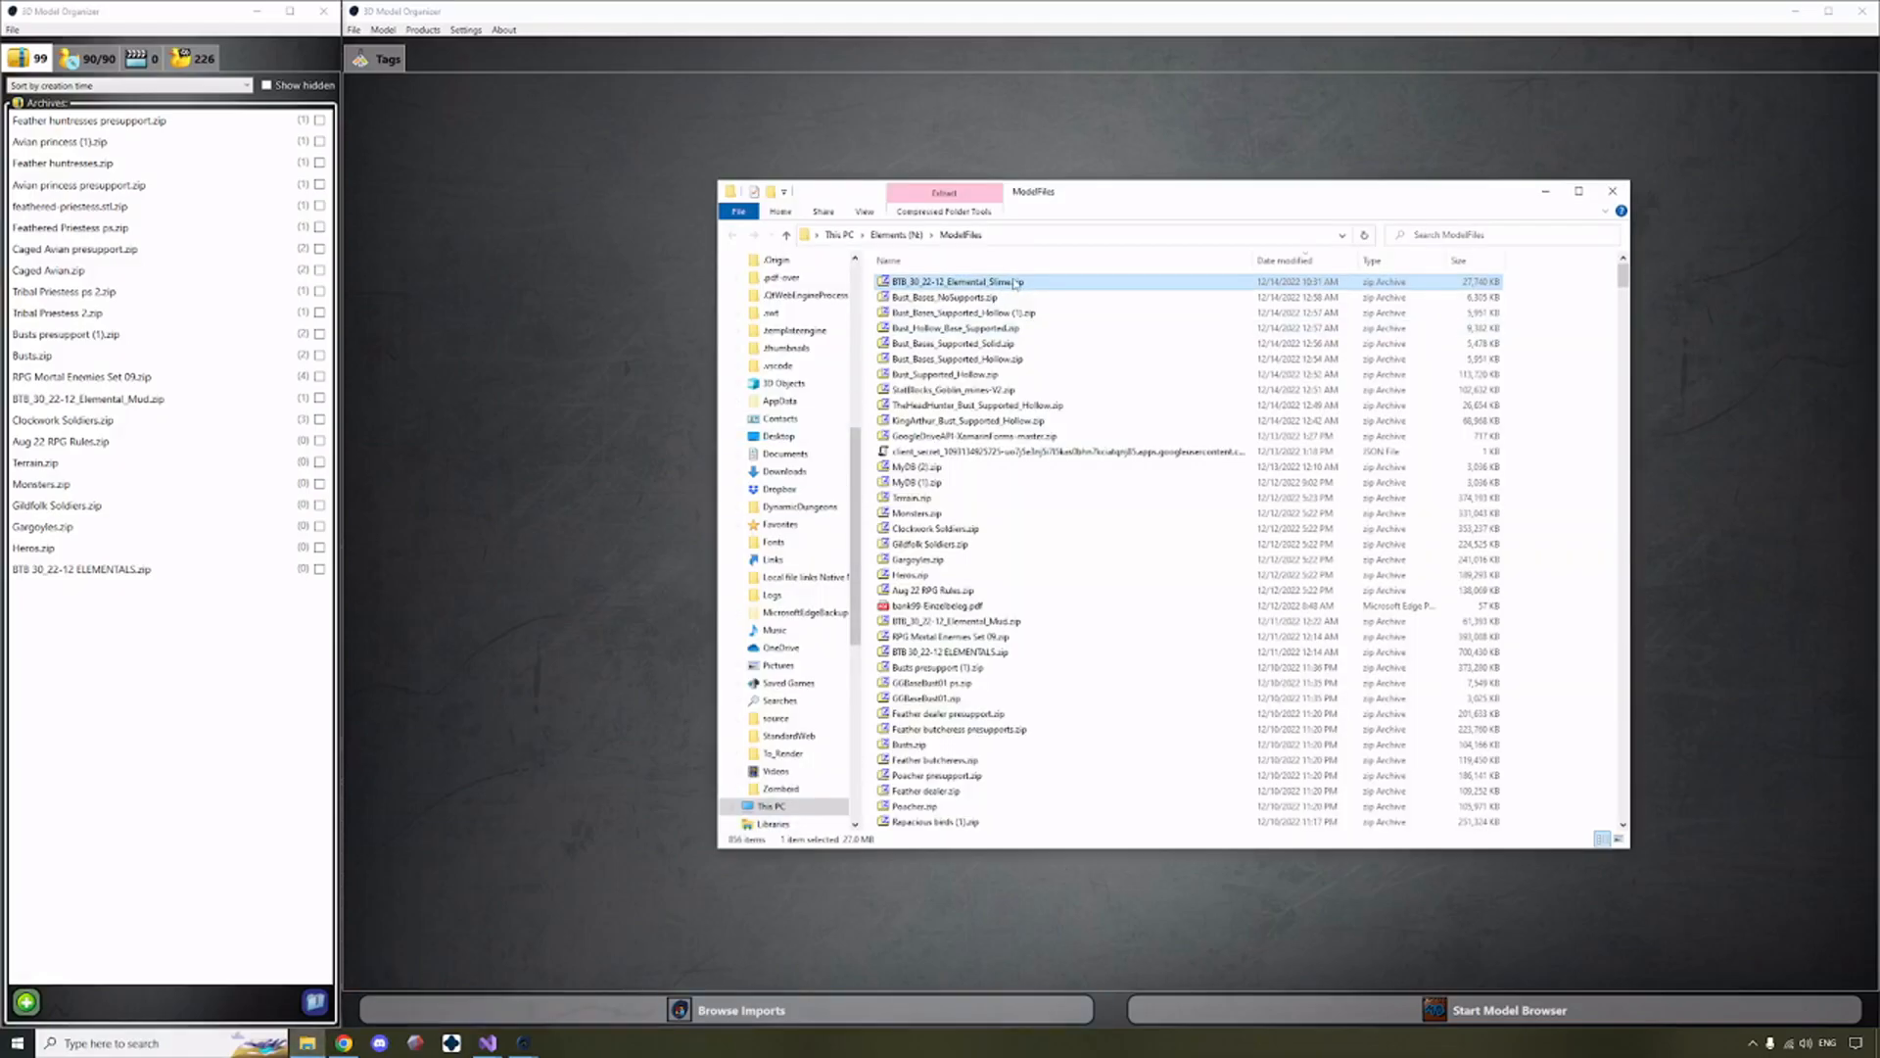
pyautogui.moveTo(106, 657); pyautogui.dragTo(133, 602)
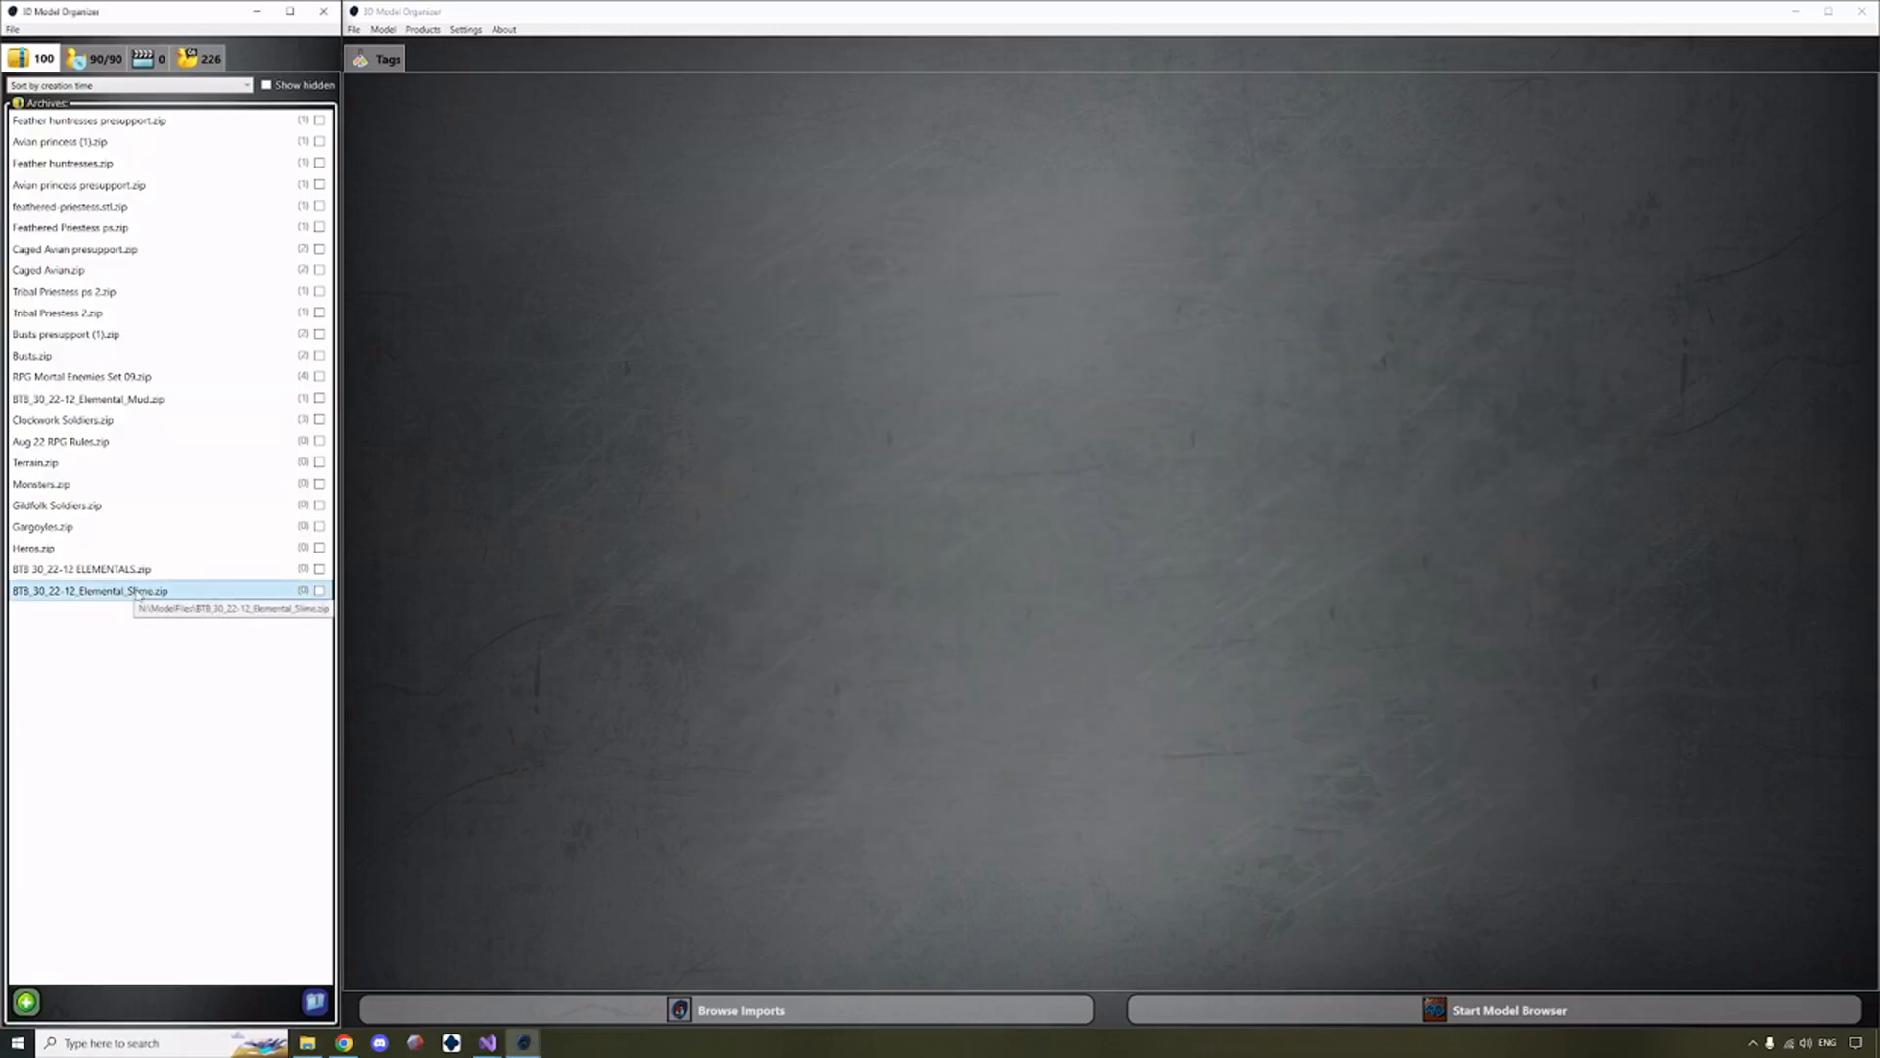
pyautogui.doubleClick(136, 593)
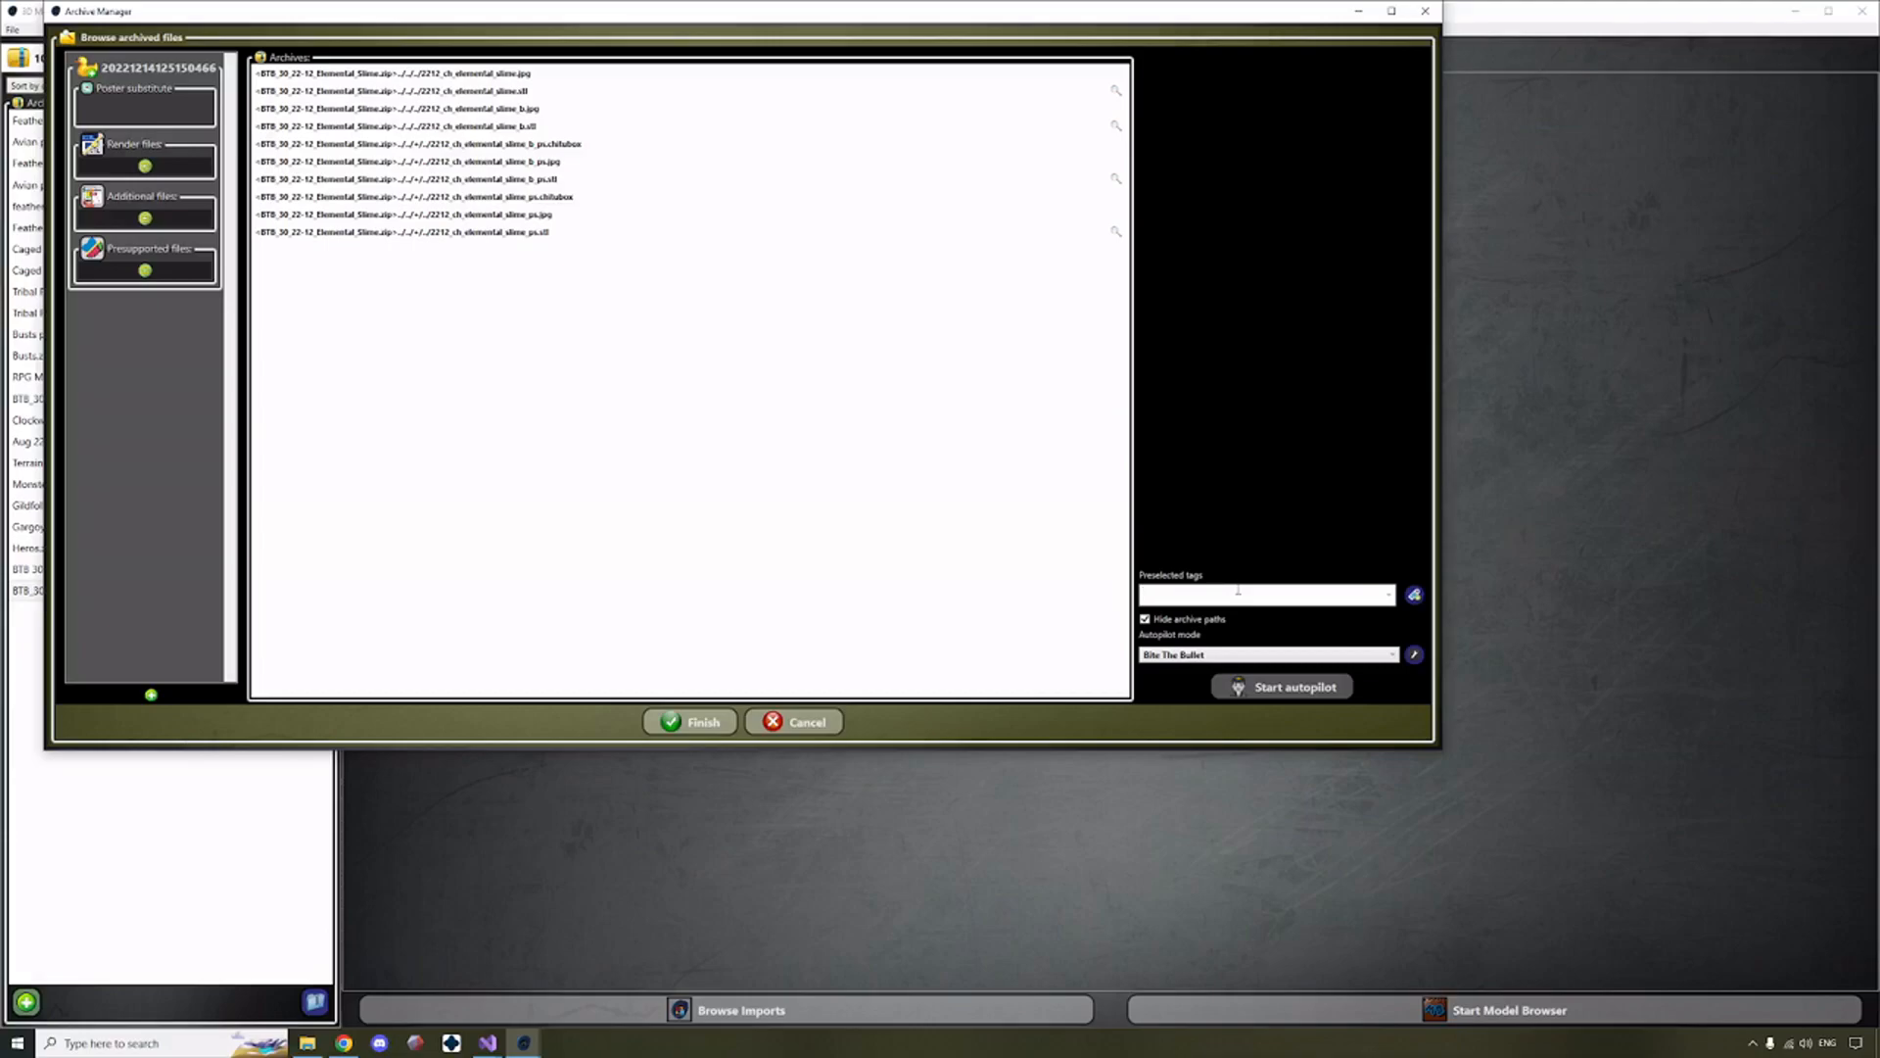
# Add the preselected tags Bite The Bullet and 2022 for the archive's models.
pyautogui.write('ite')
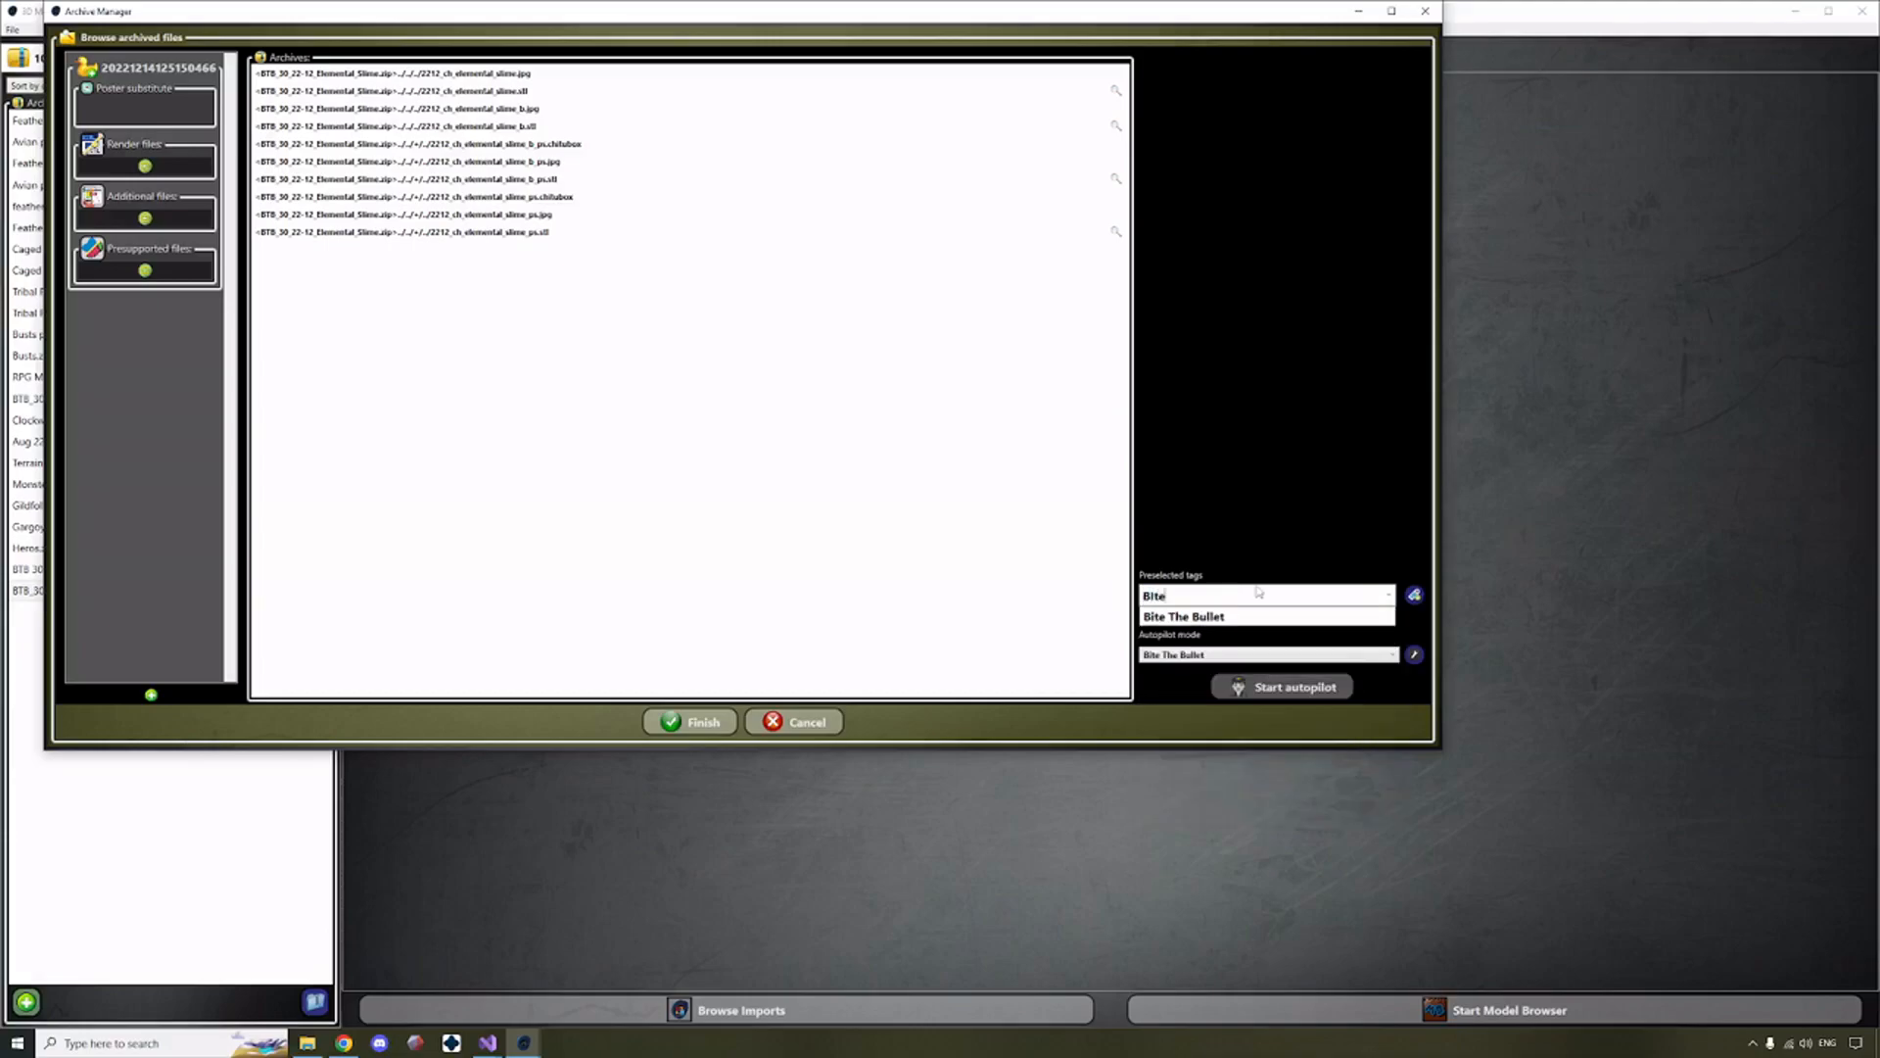
pyautogui.click(1244, 619)
pyautogui.press('Return')
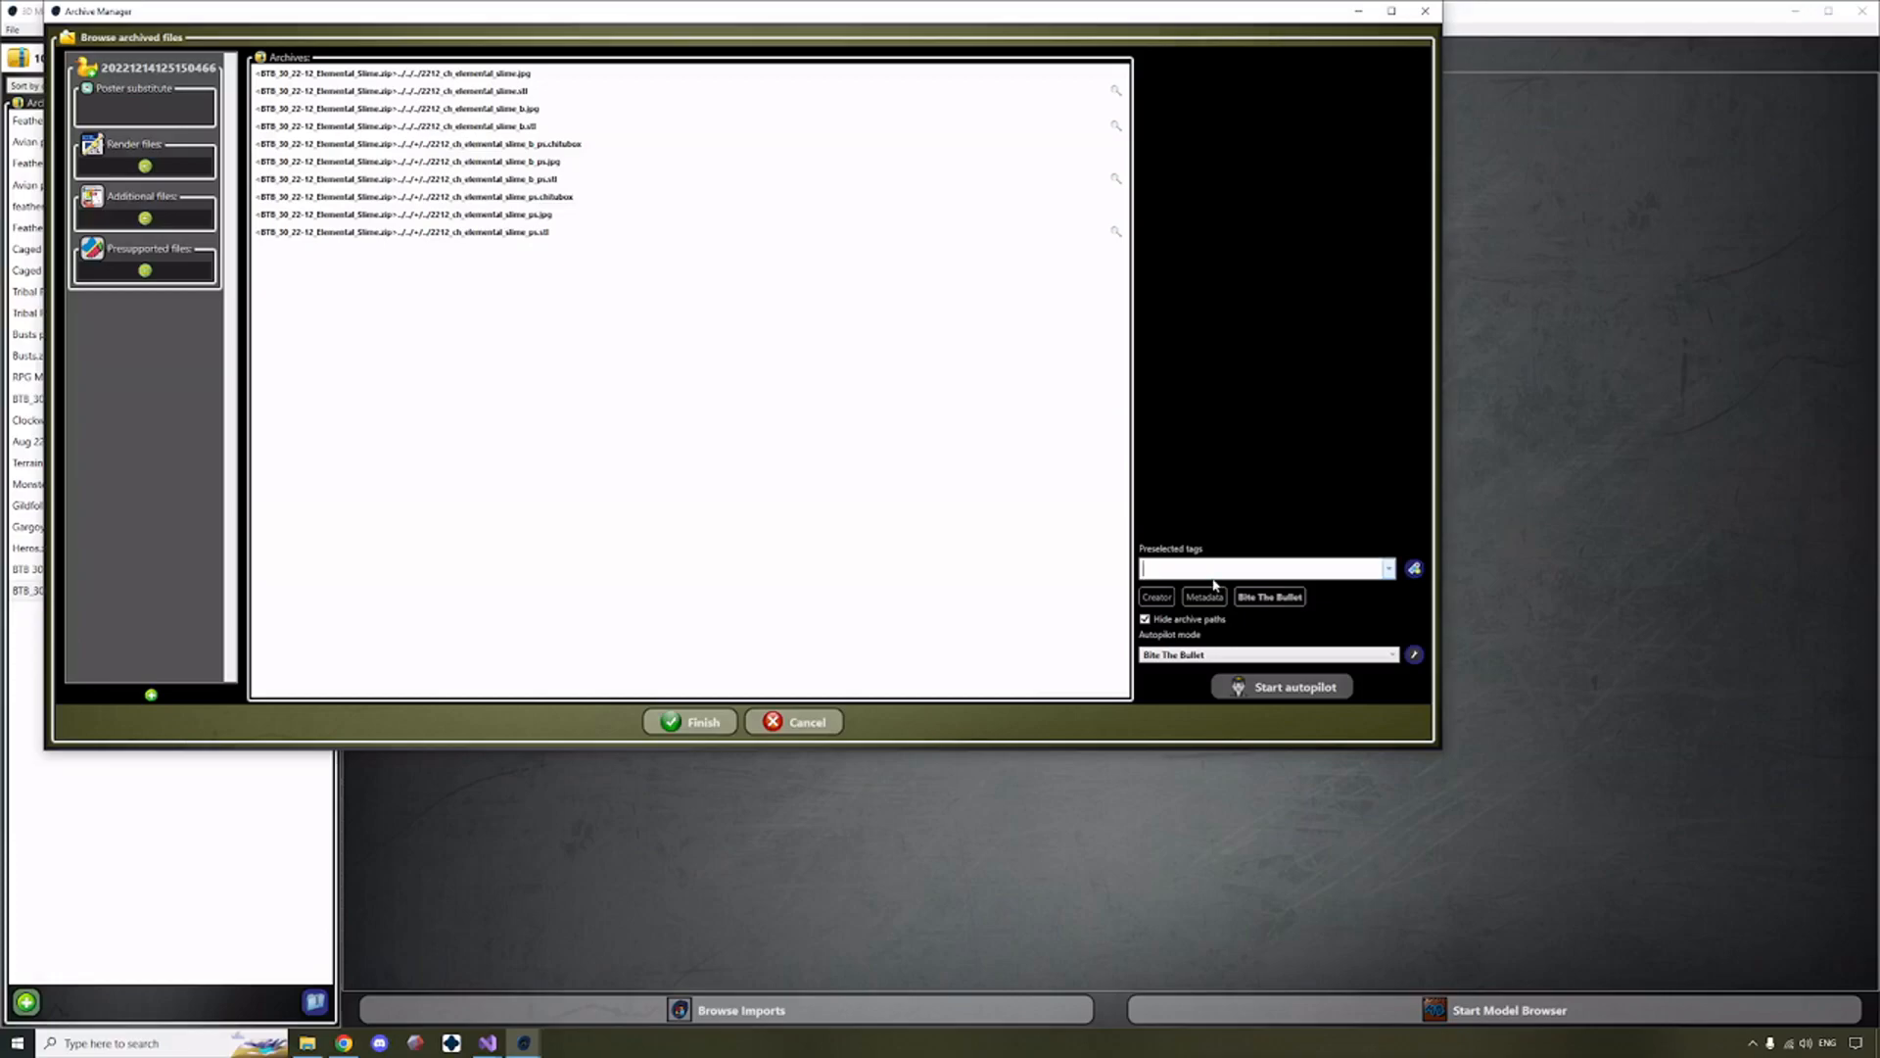
pyautogui.write('2022')
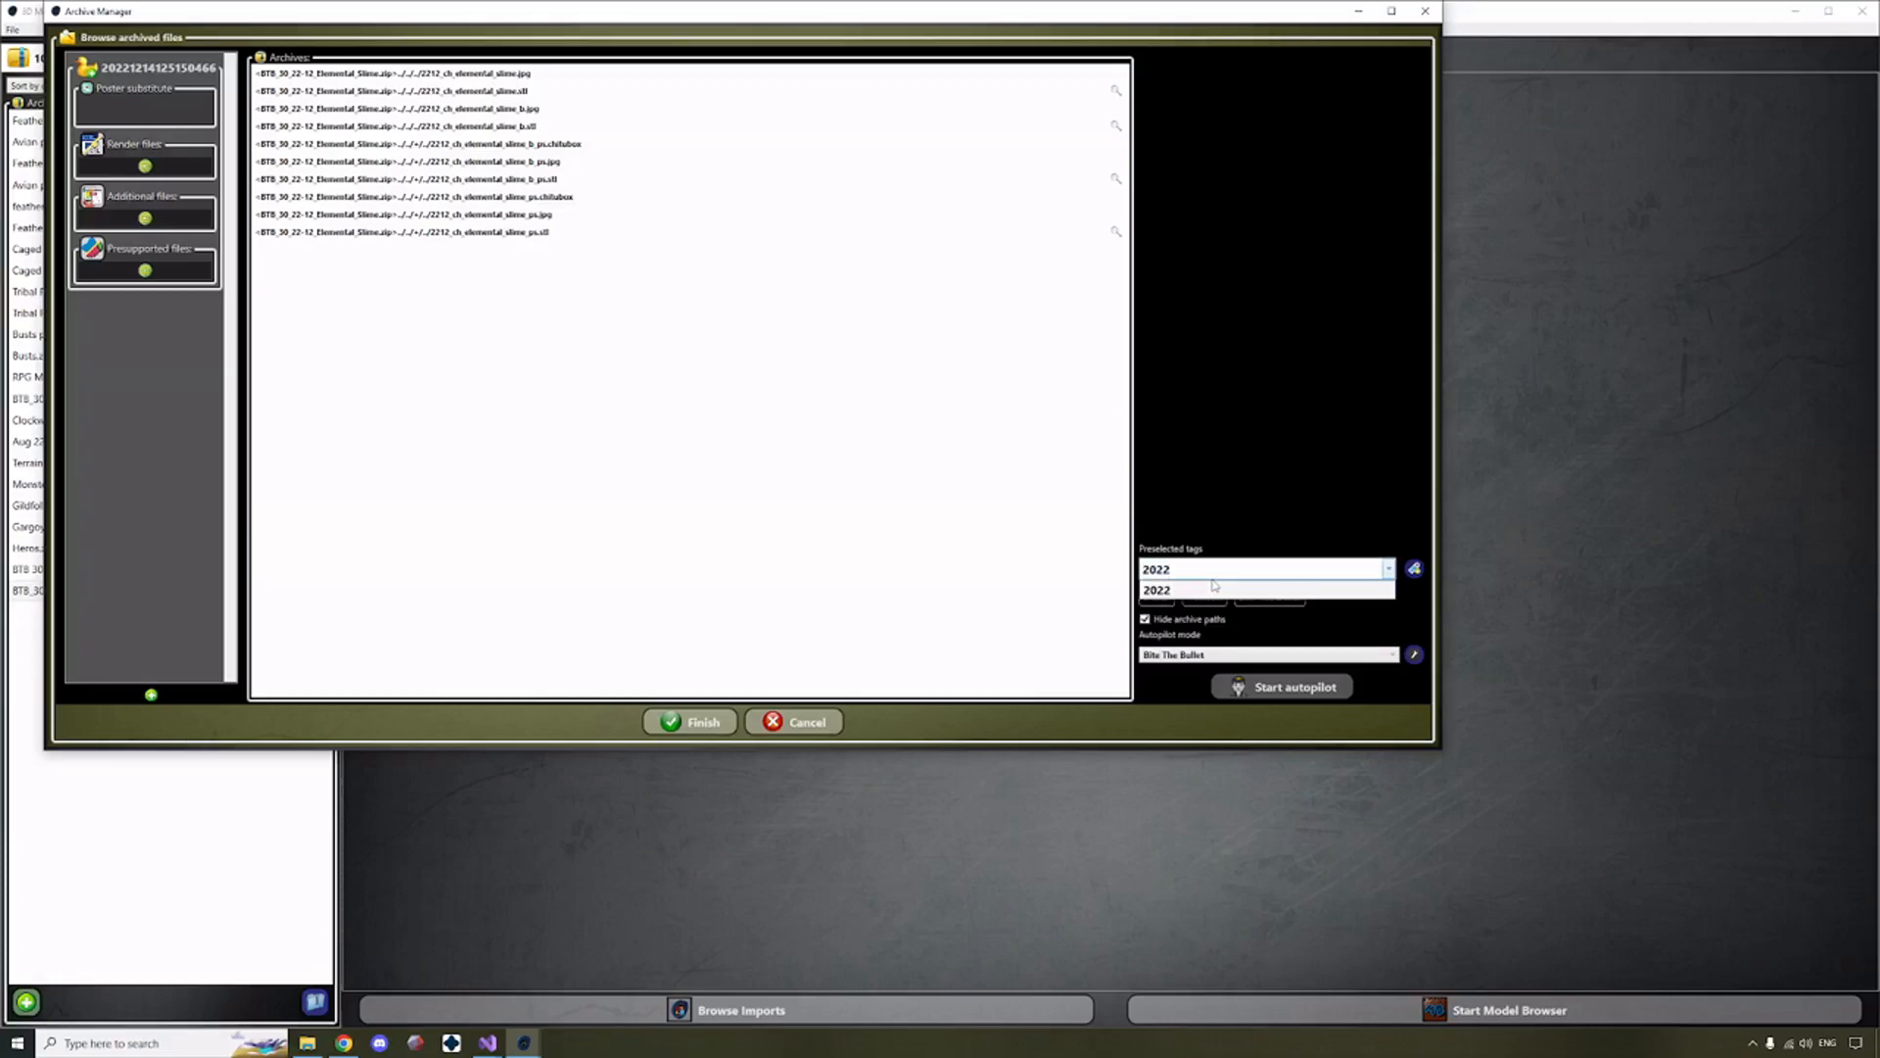
pyautogui.click(1215, 588)
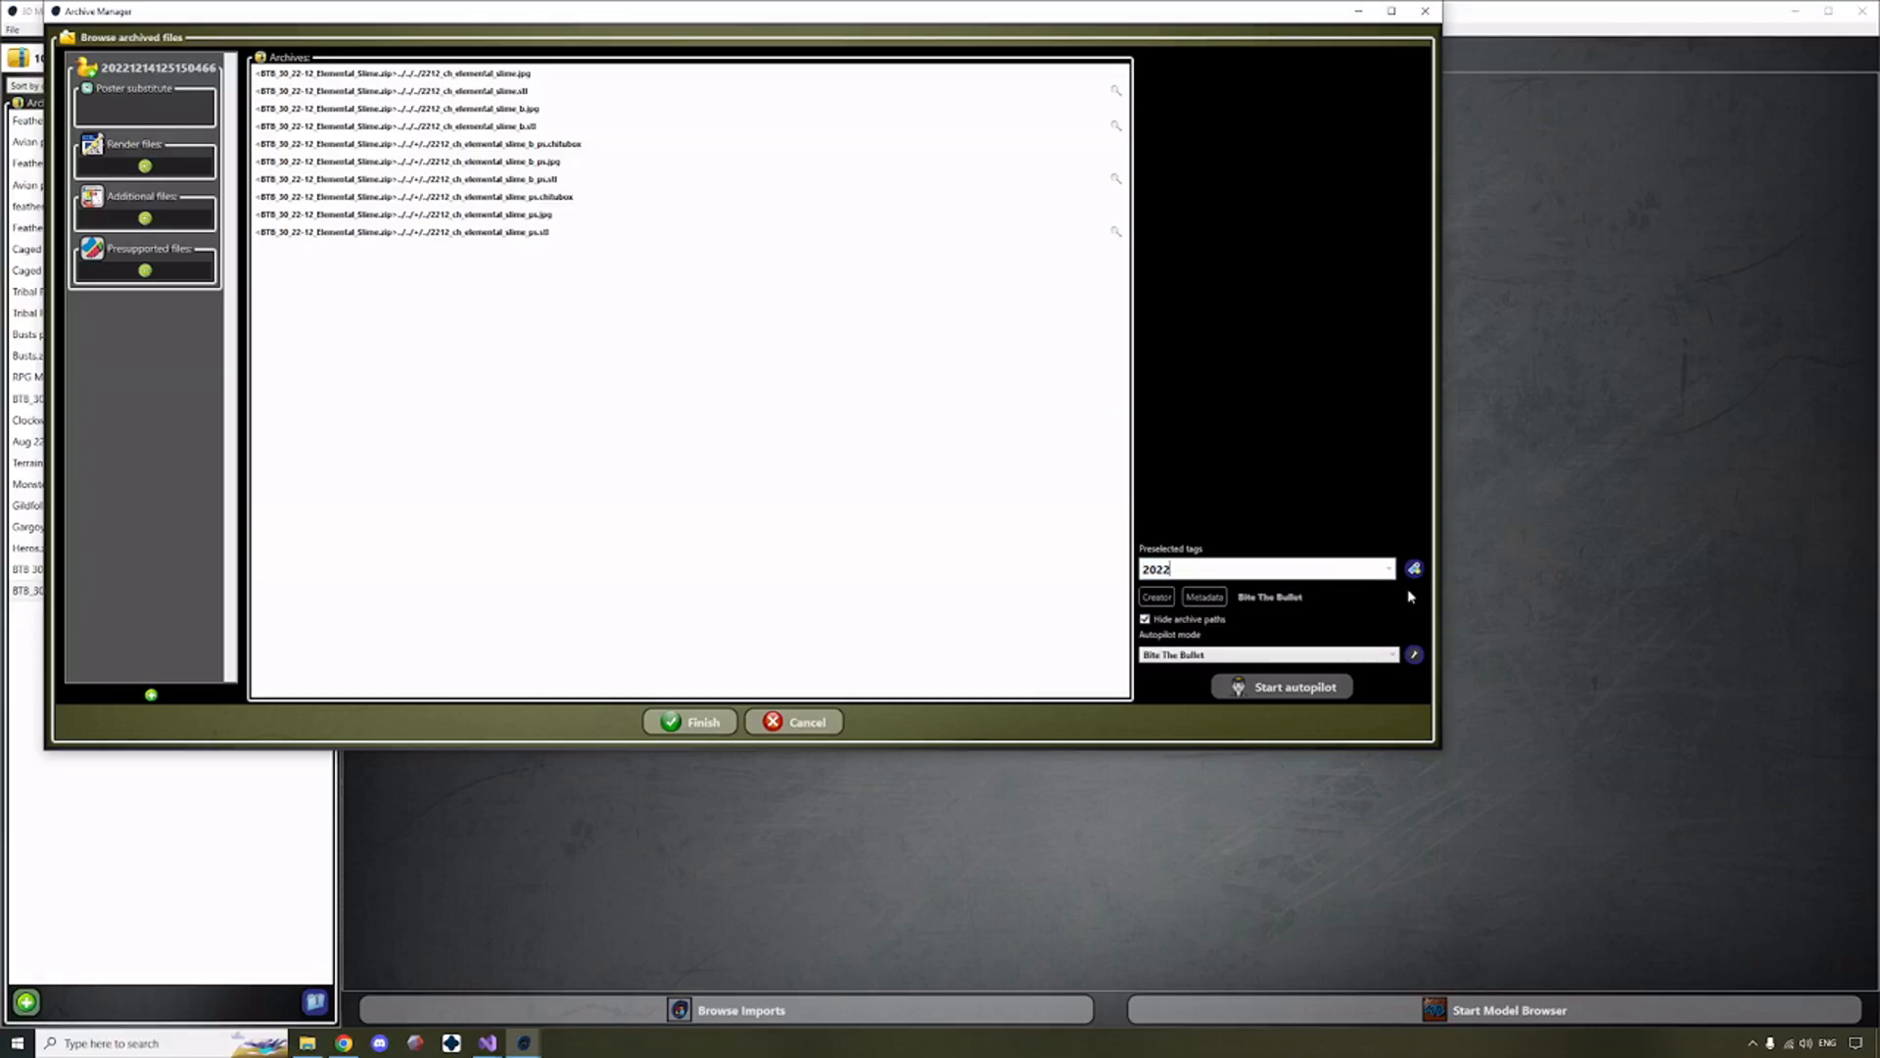
pyautogui.click(1414, 568)
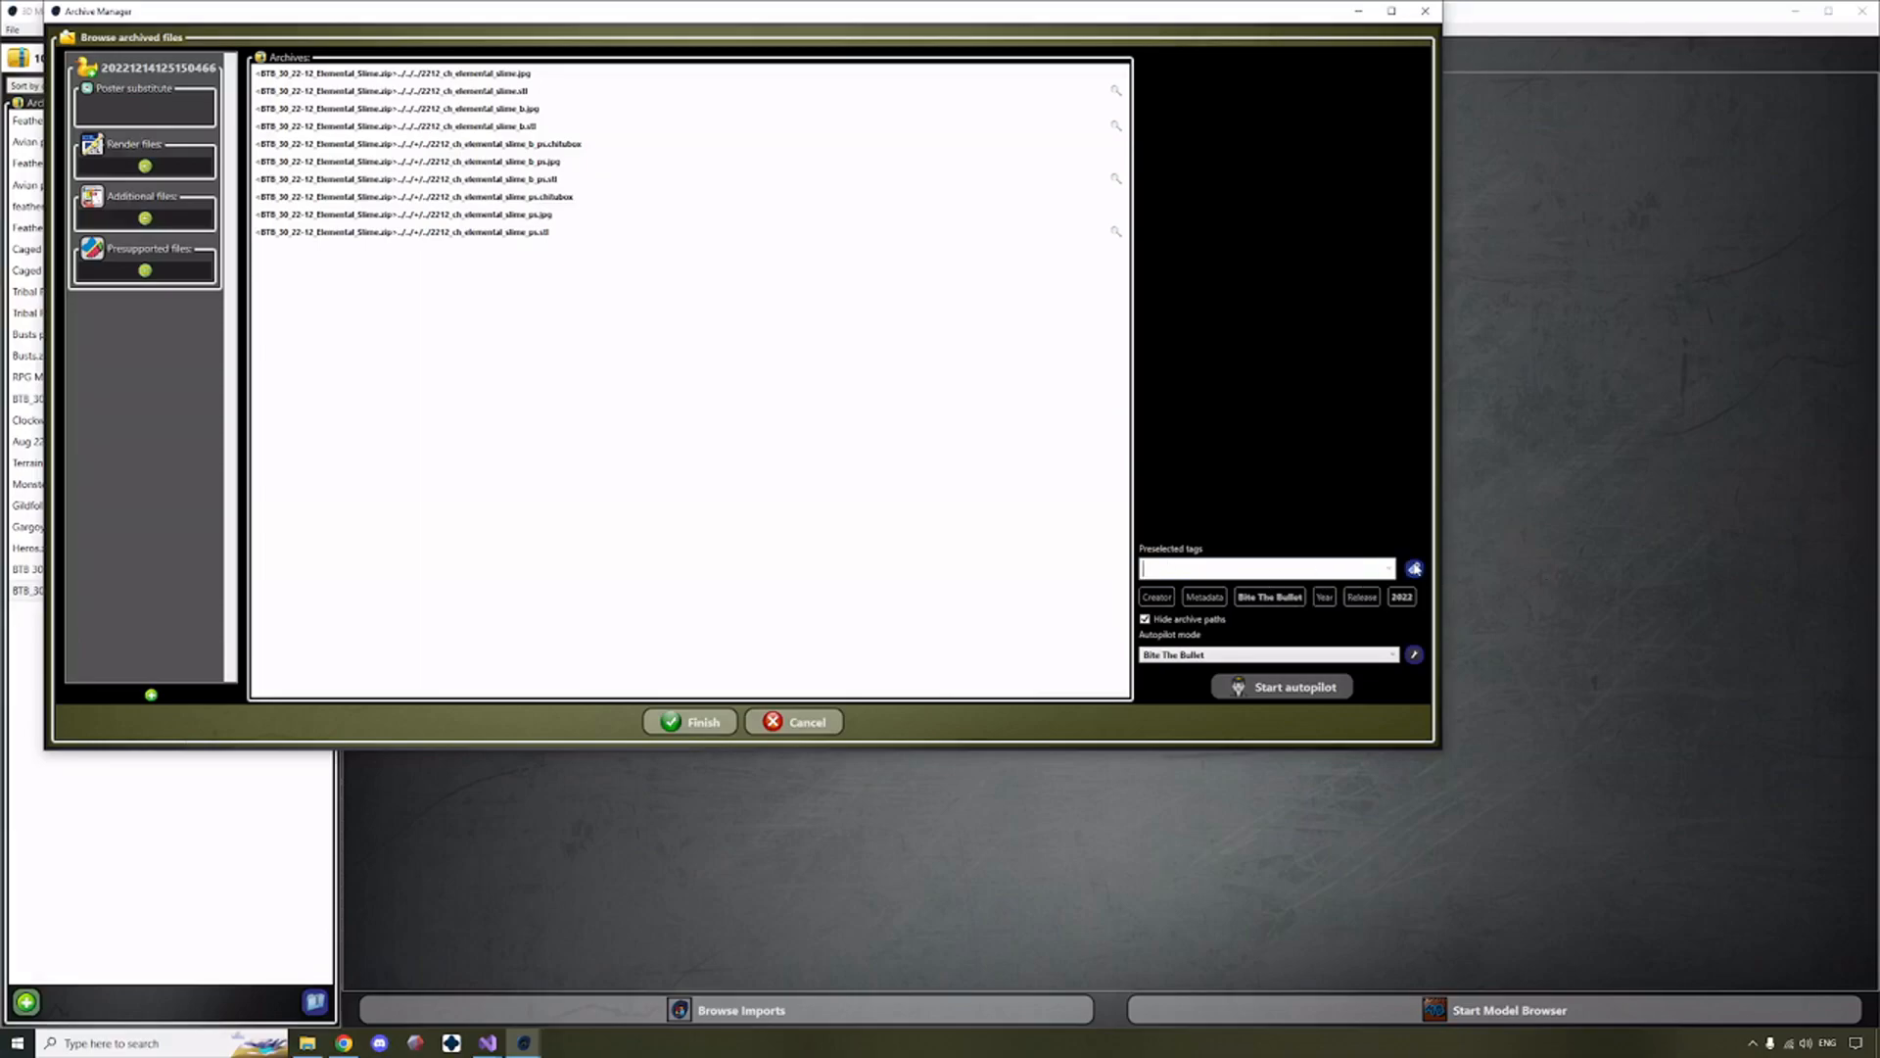
# Add the preselected tags December and Elemental for the archive's models.
pyautogui.write('December')
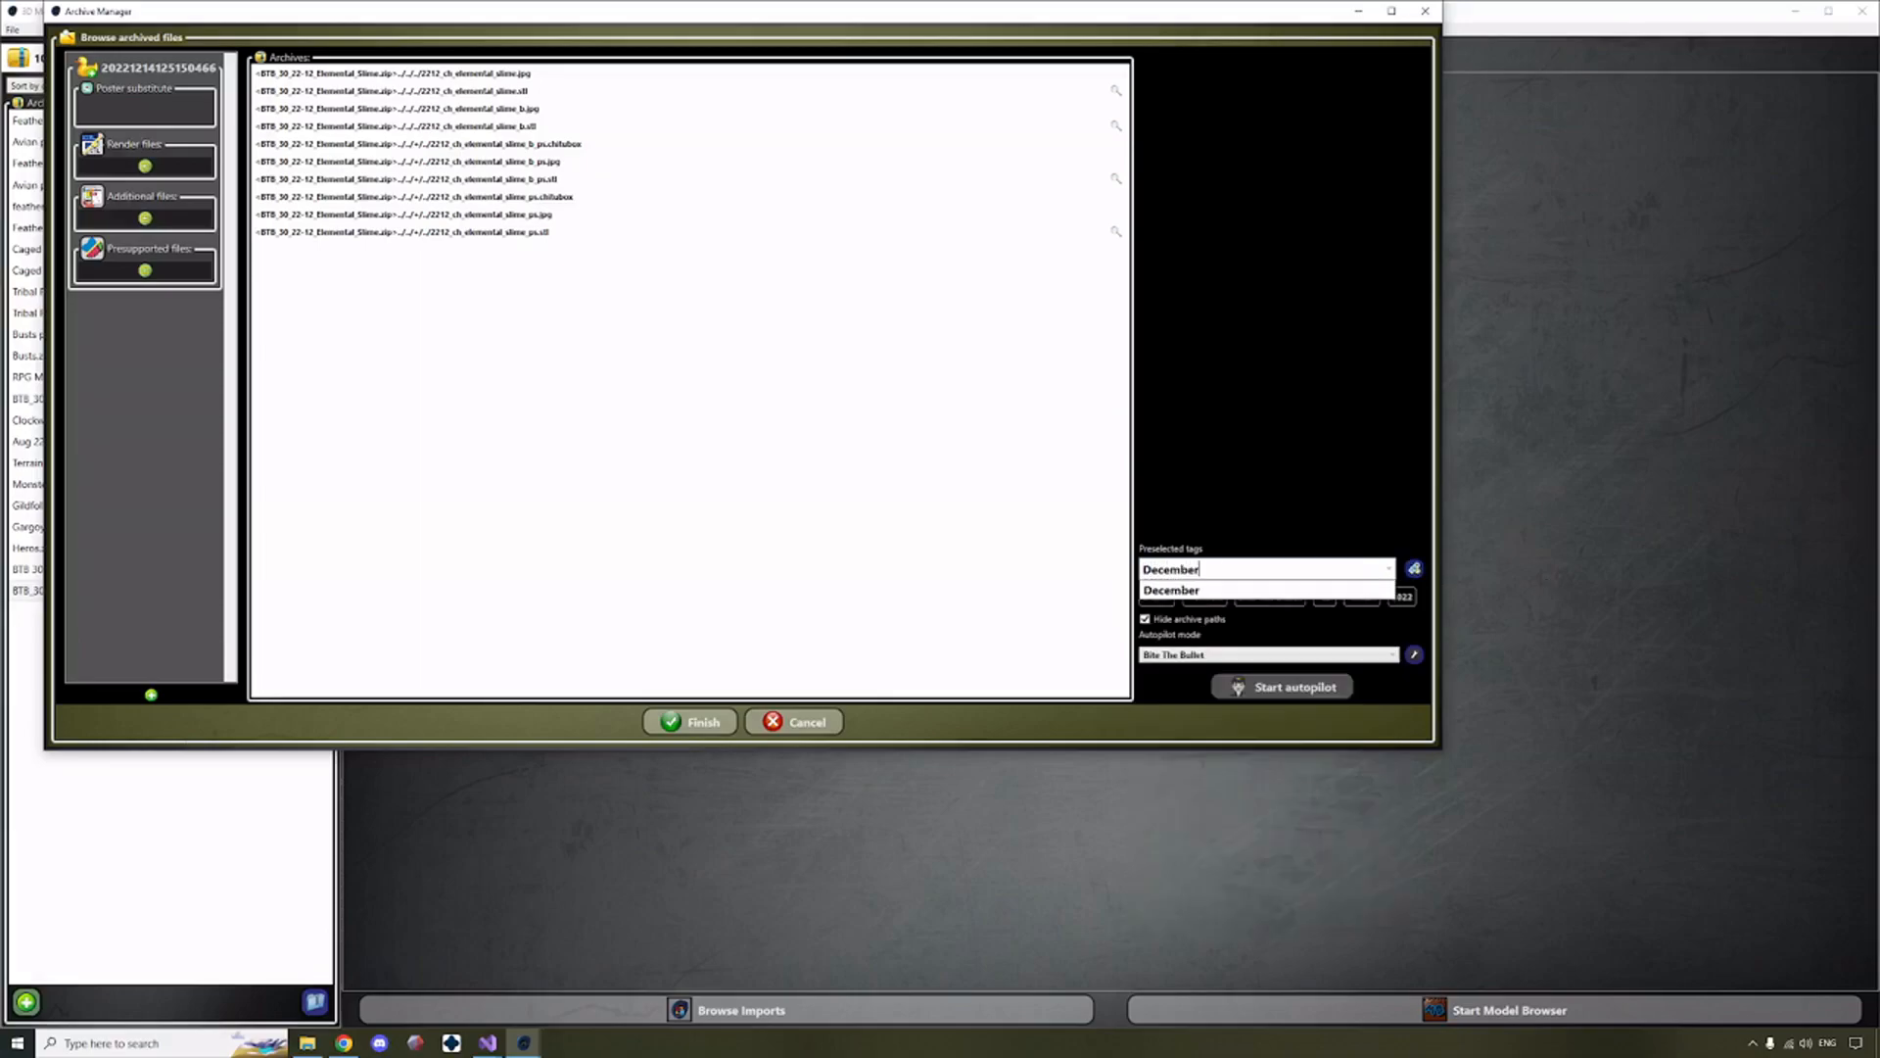
pyautogui.click(1411, 570)
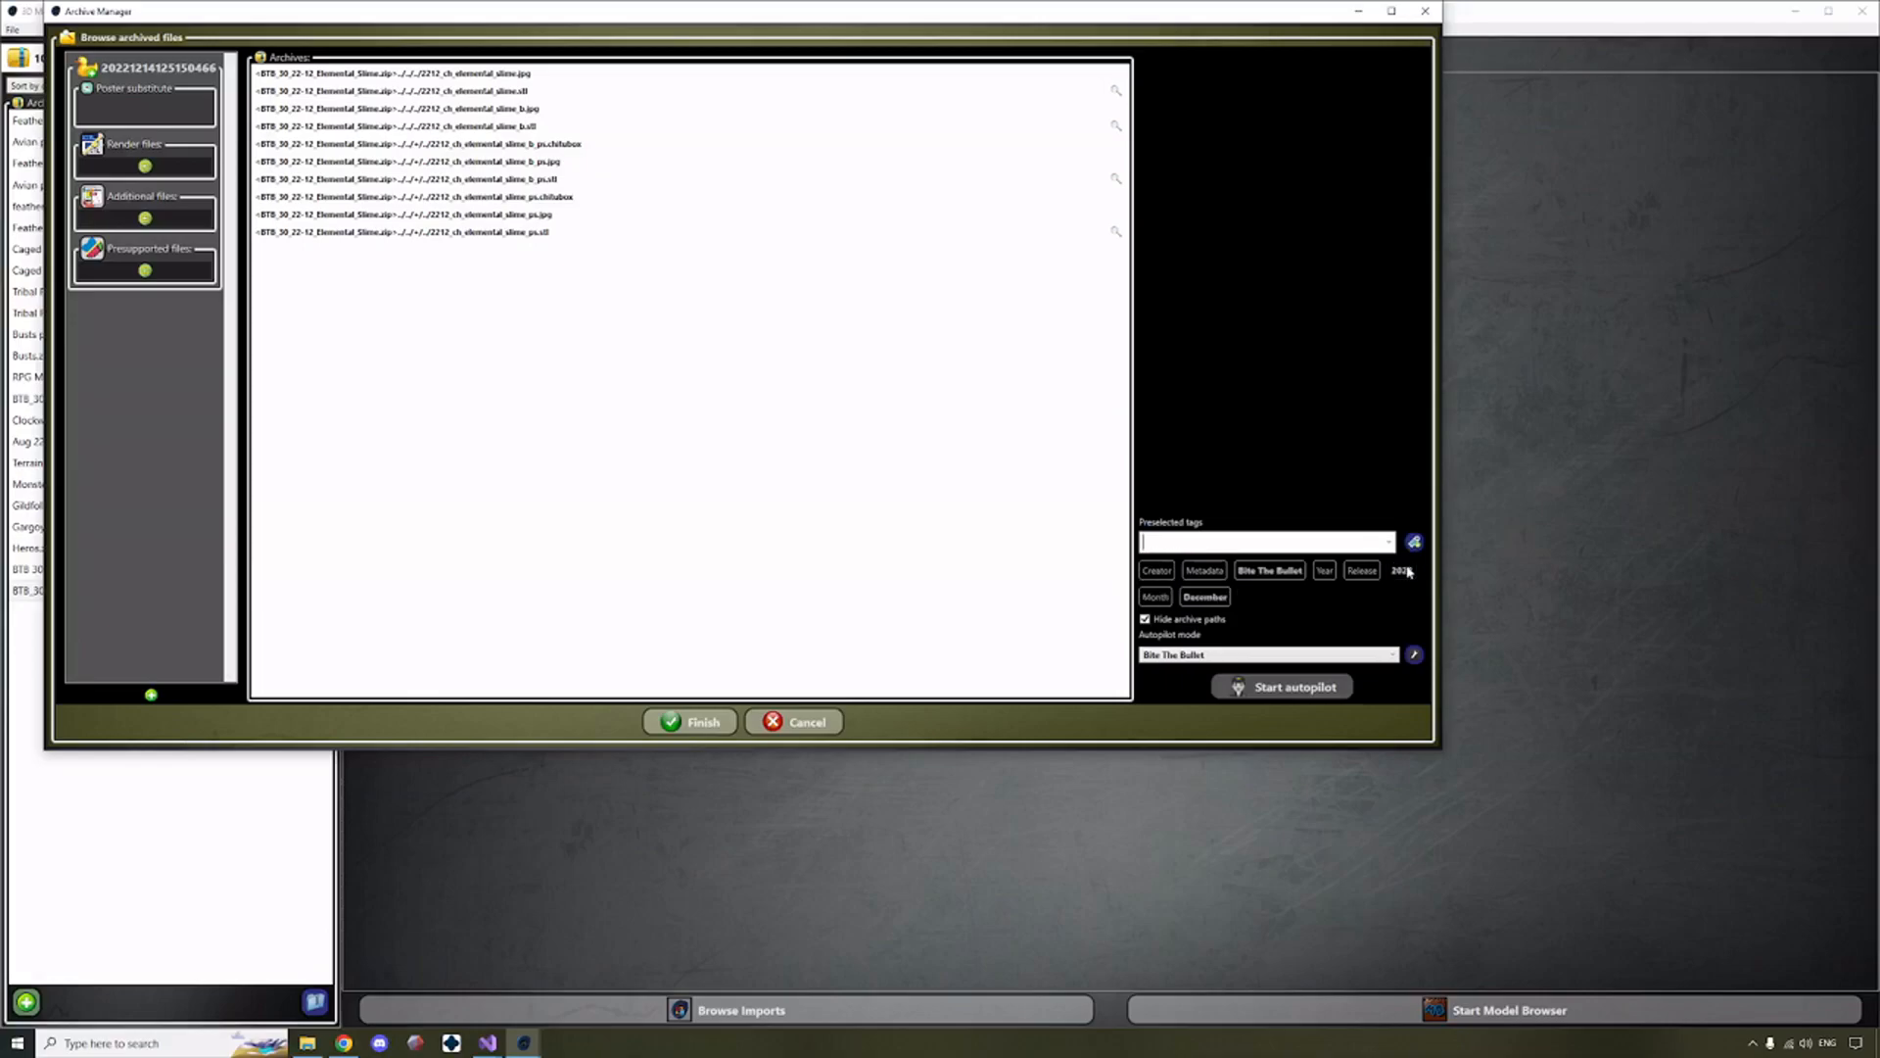
pyautogui.click(1272, 545)
pyautogui.write('Element')
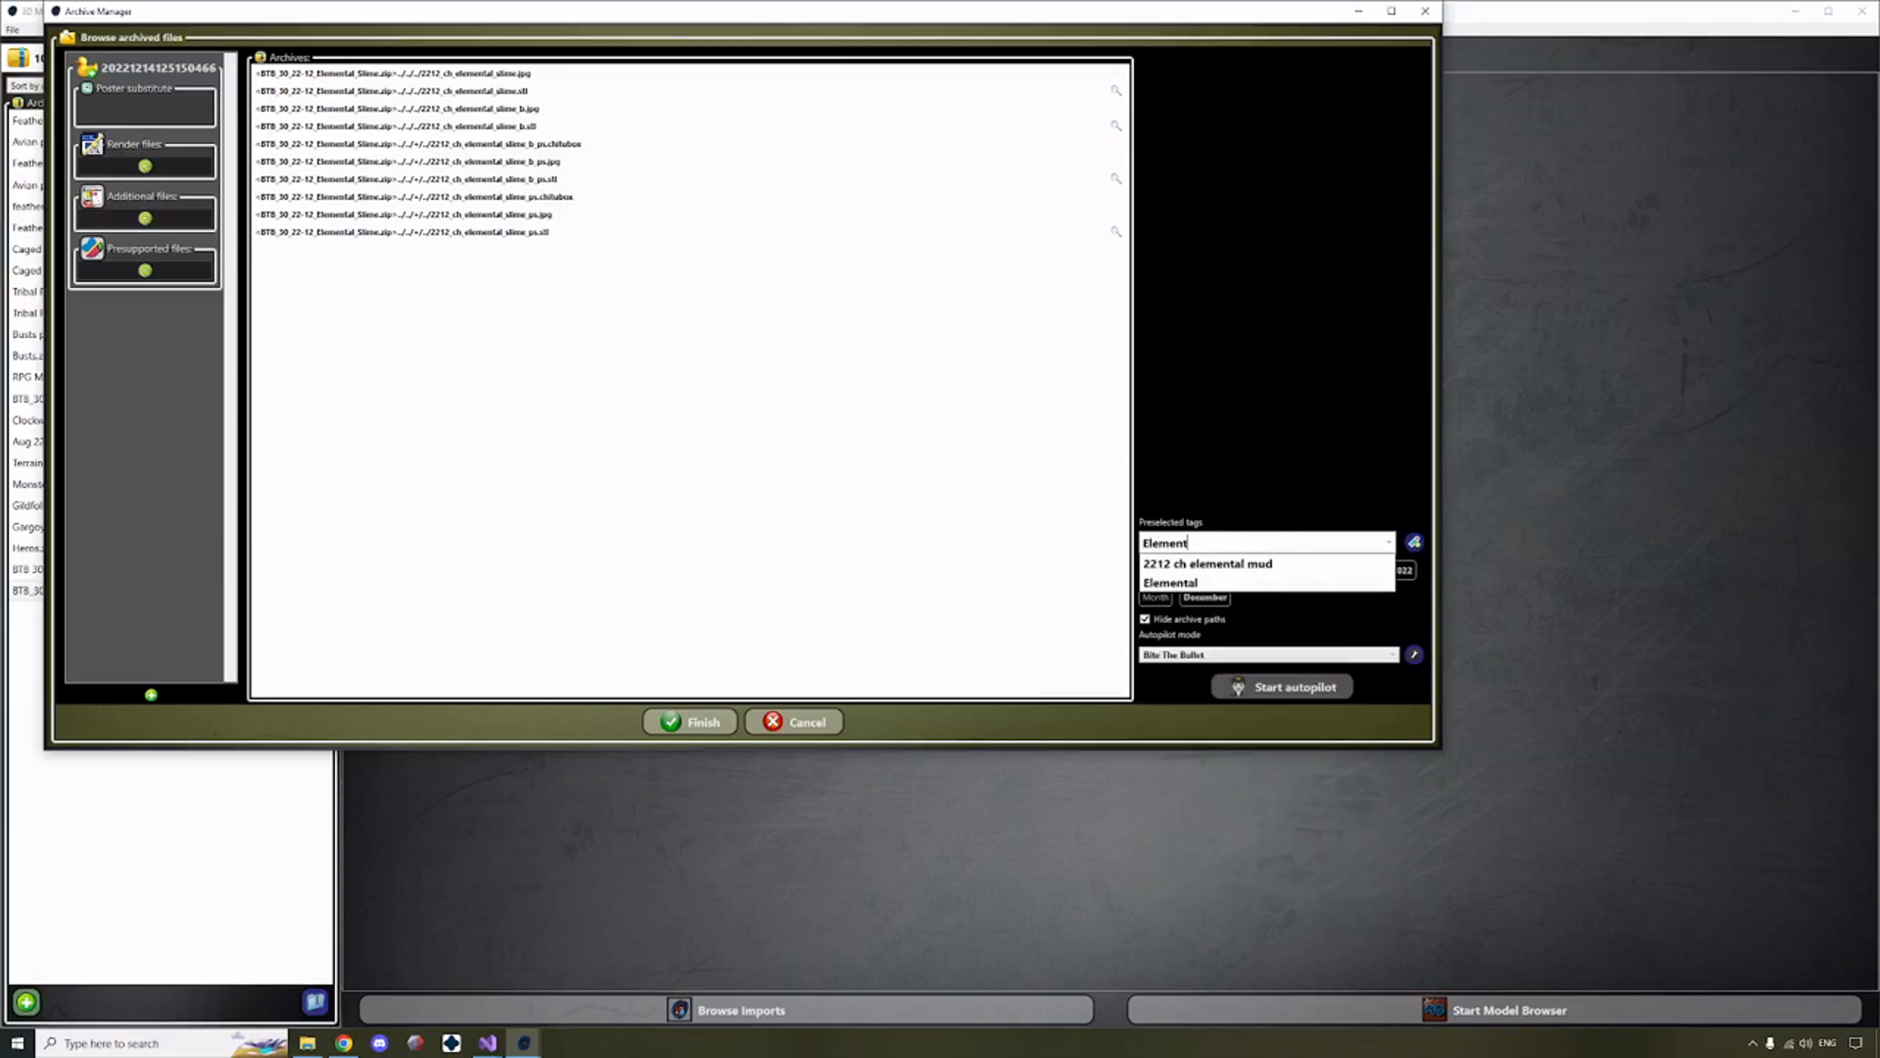
pyautogui.click(1269, 585)
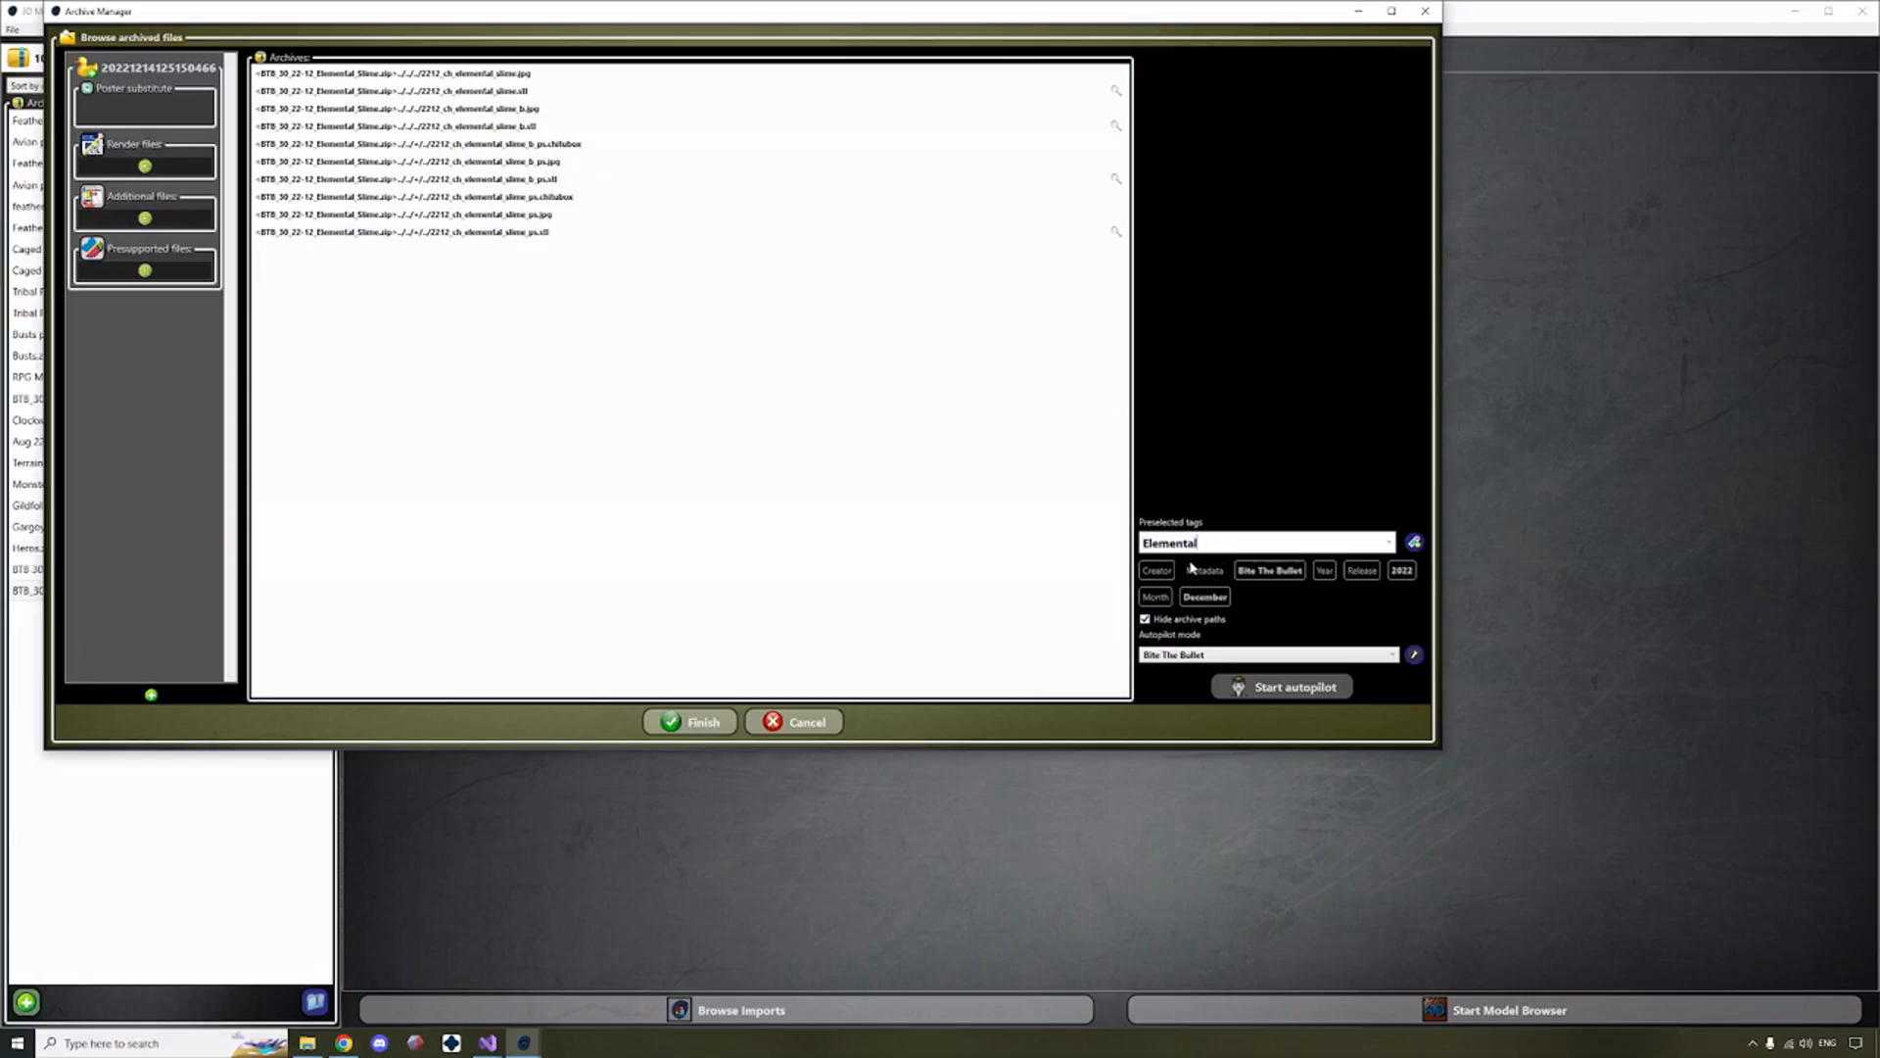
pyautogui.click(1414, 541)
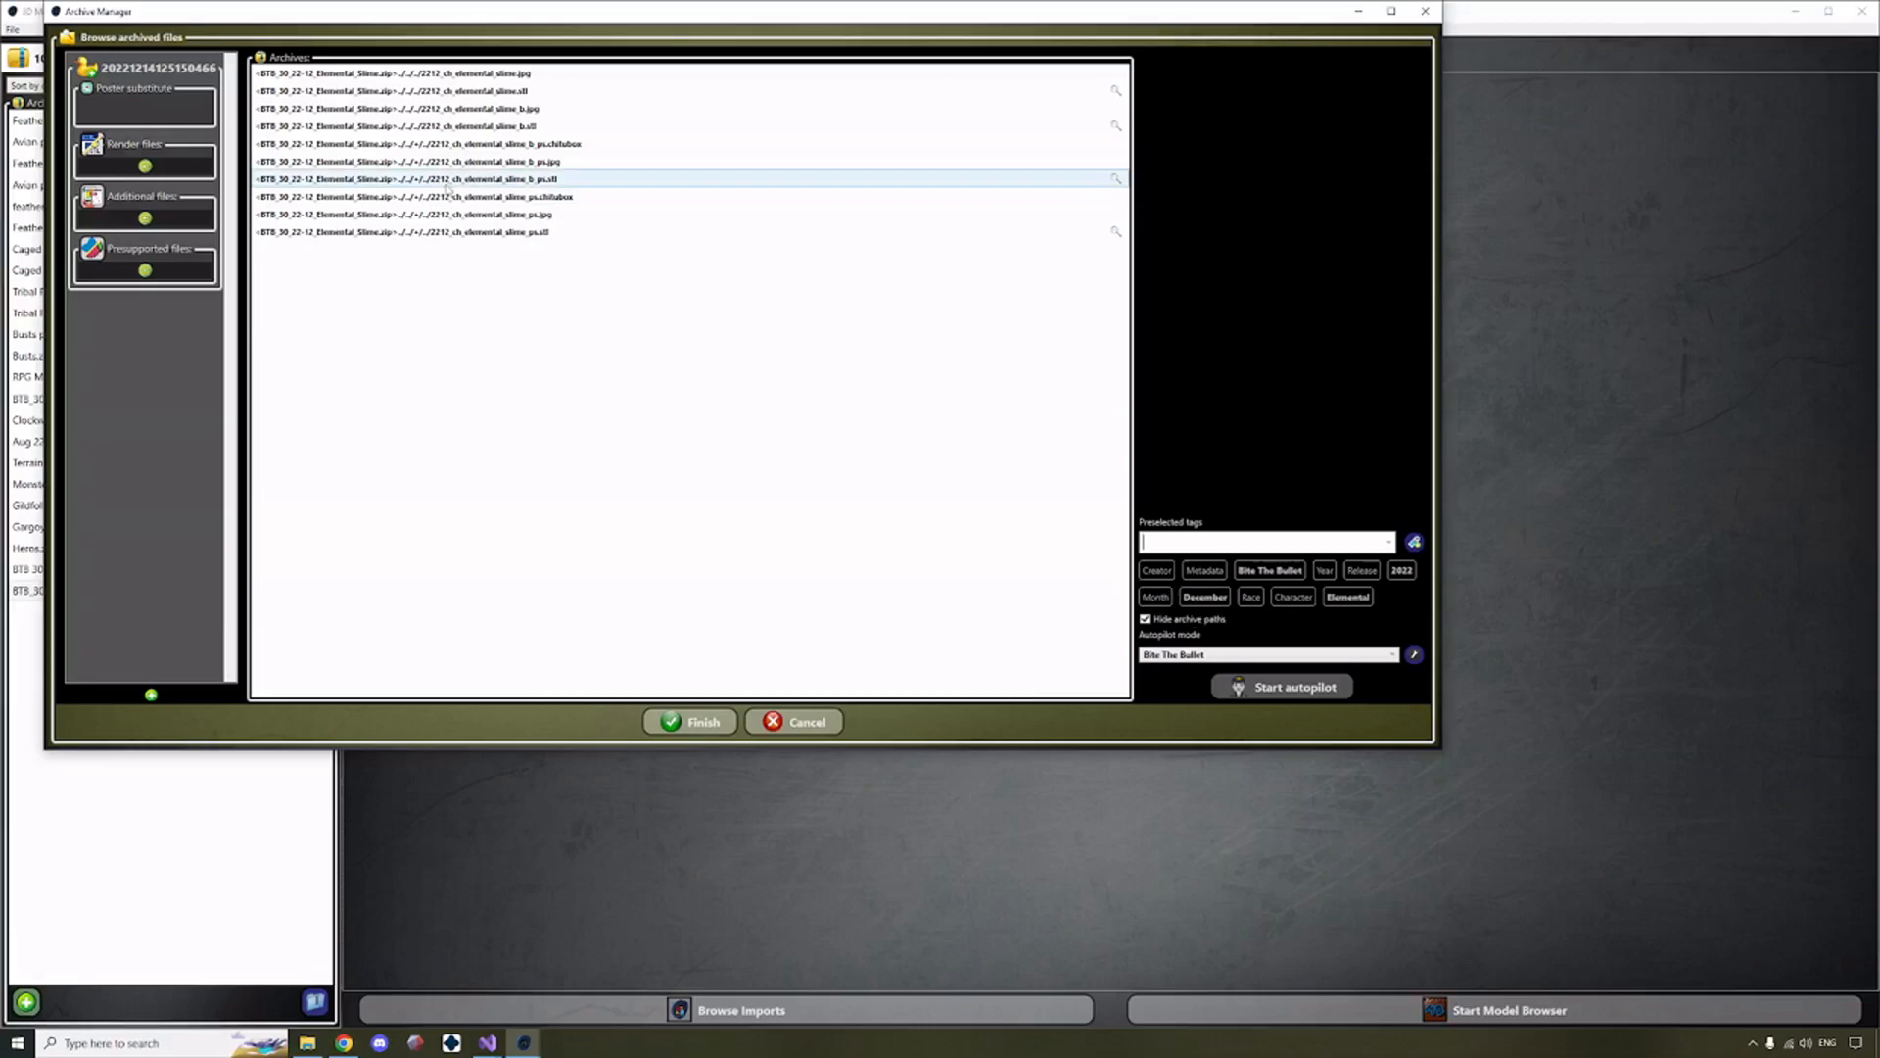
# Assign the six elemental slime files marked "ps" to the model's presupported files.
pyautogui.click(421, 232)
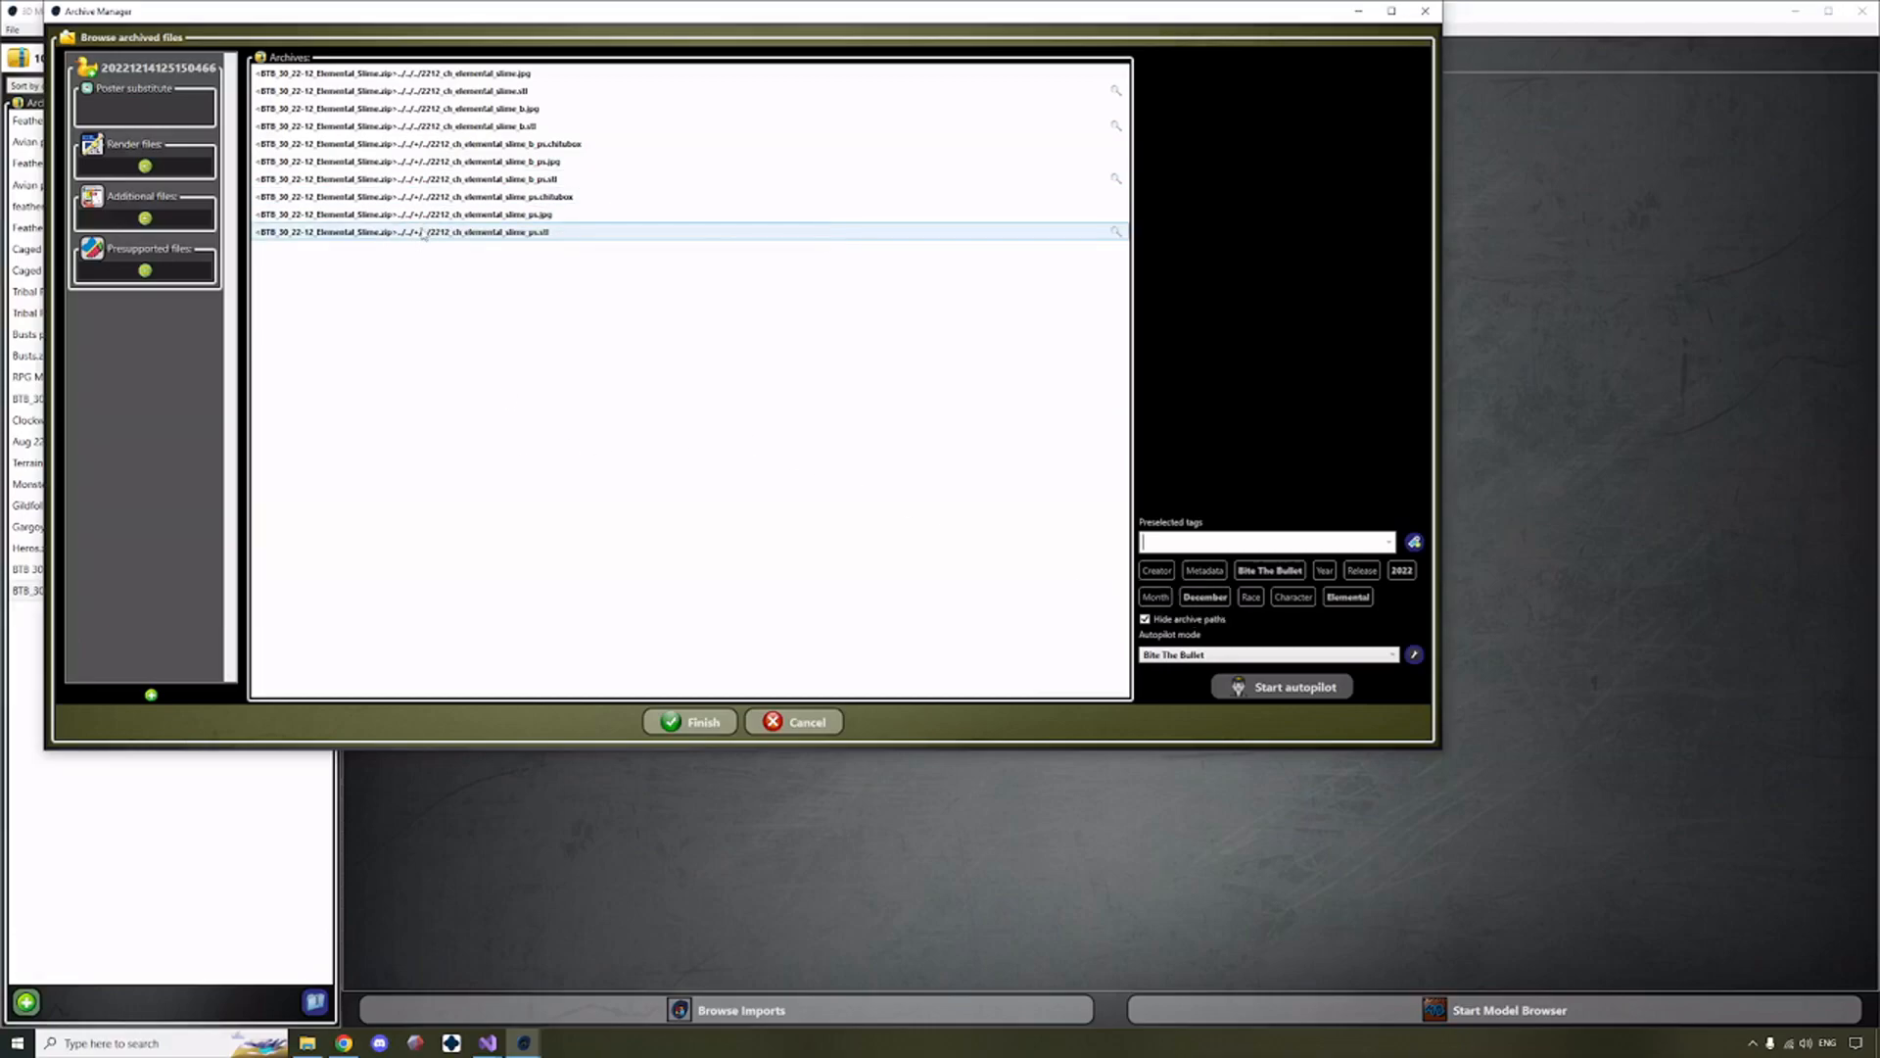
pyautogui.keyDown('shift'); pyautogui.click(588, 144); pyautogui.keyUp('shift')
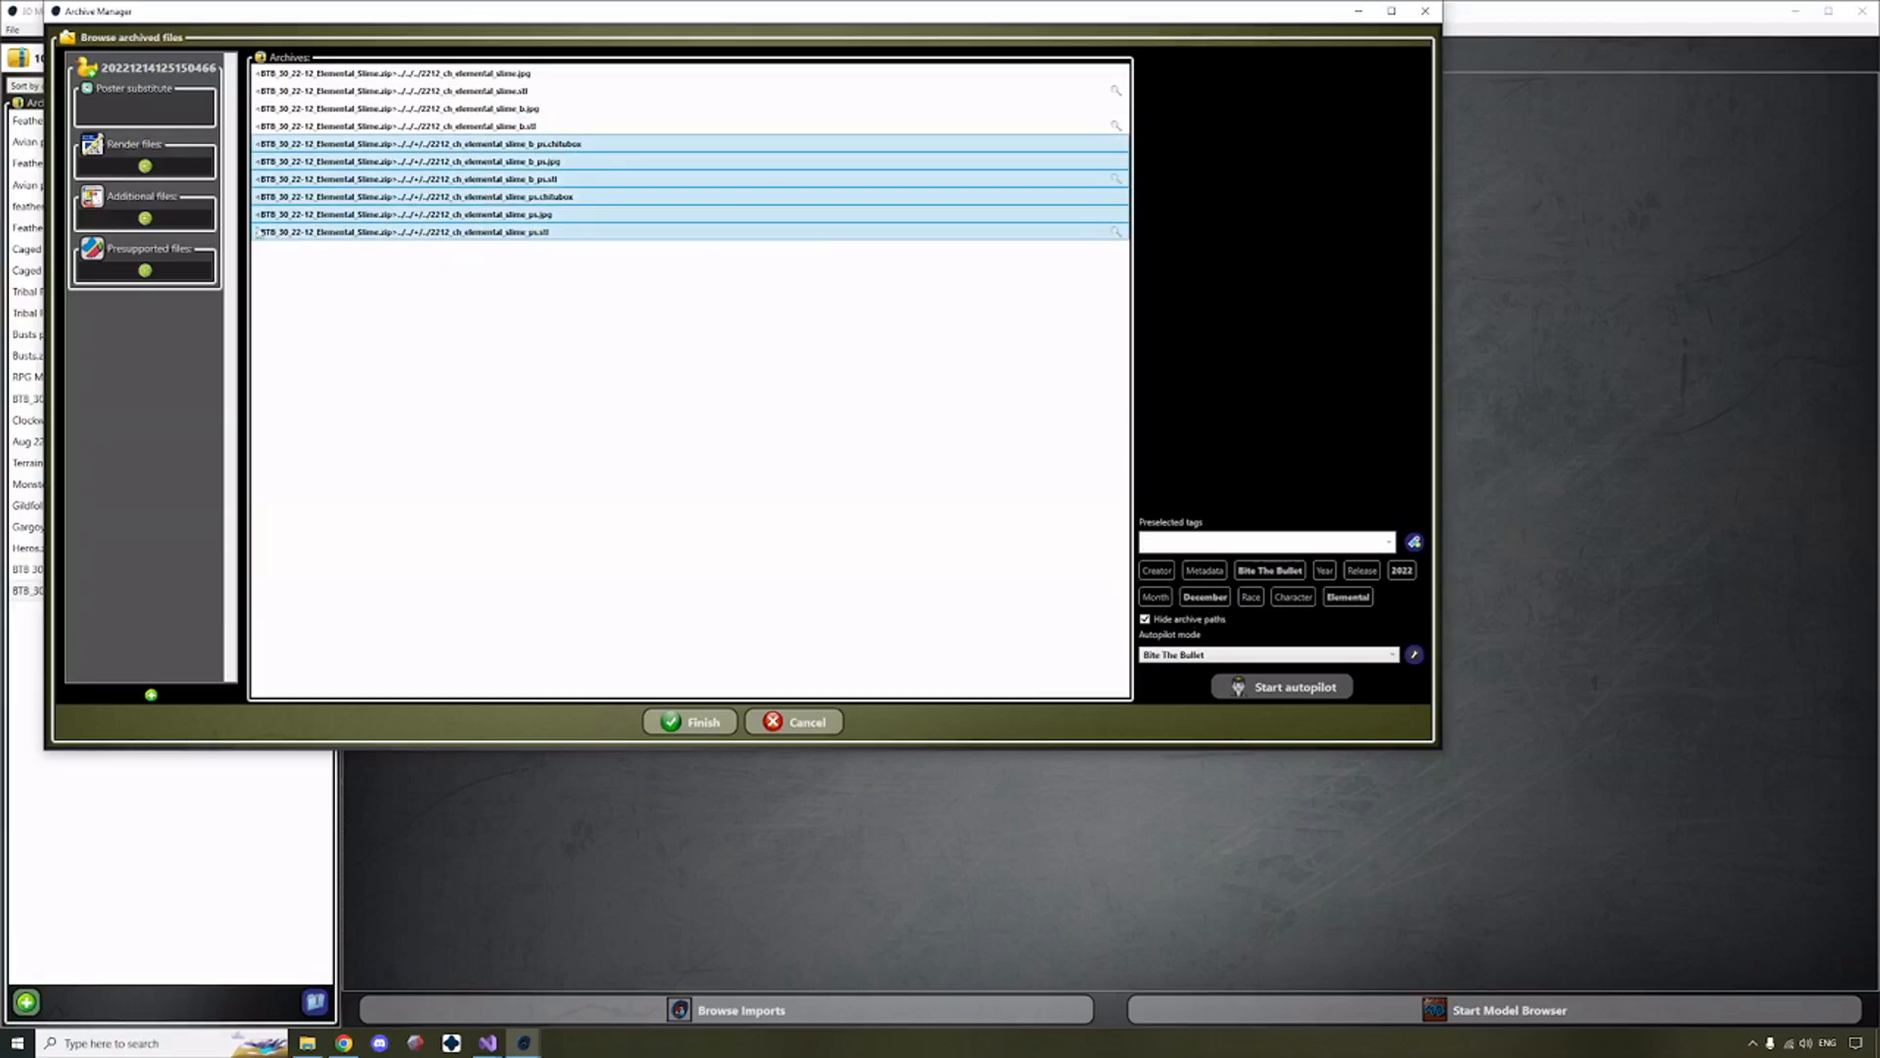
pyautogui.click(146, 272)
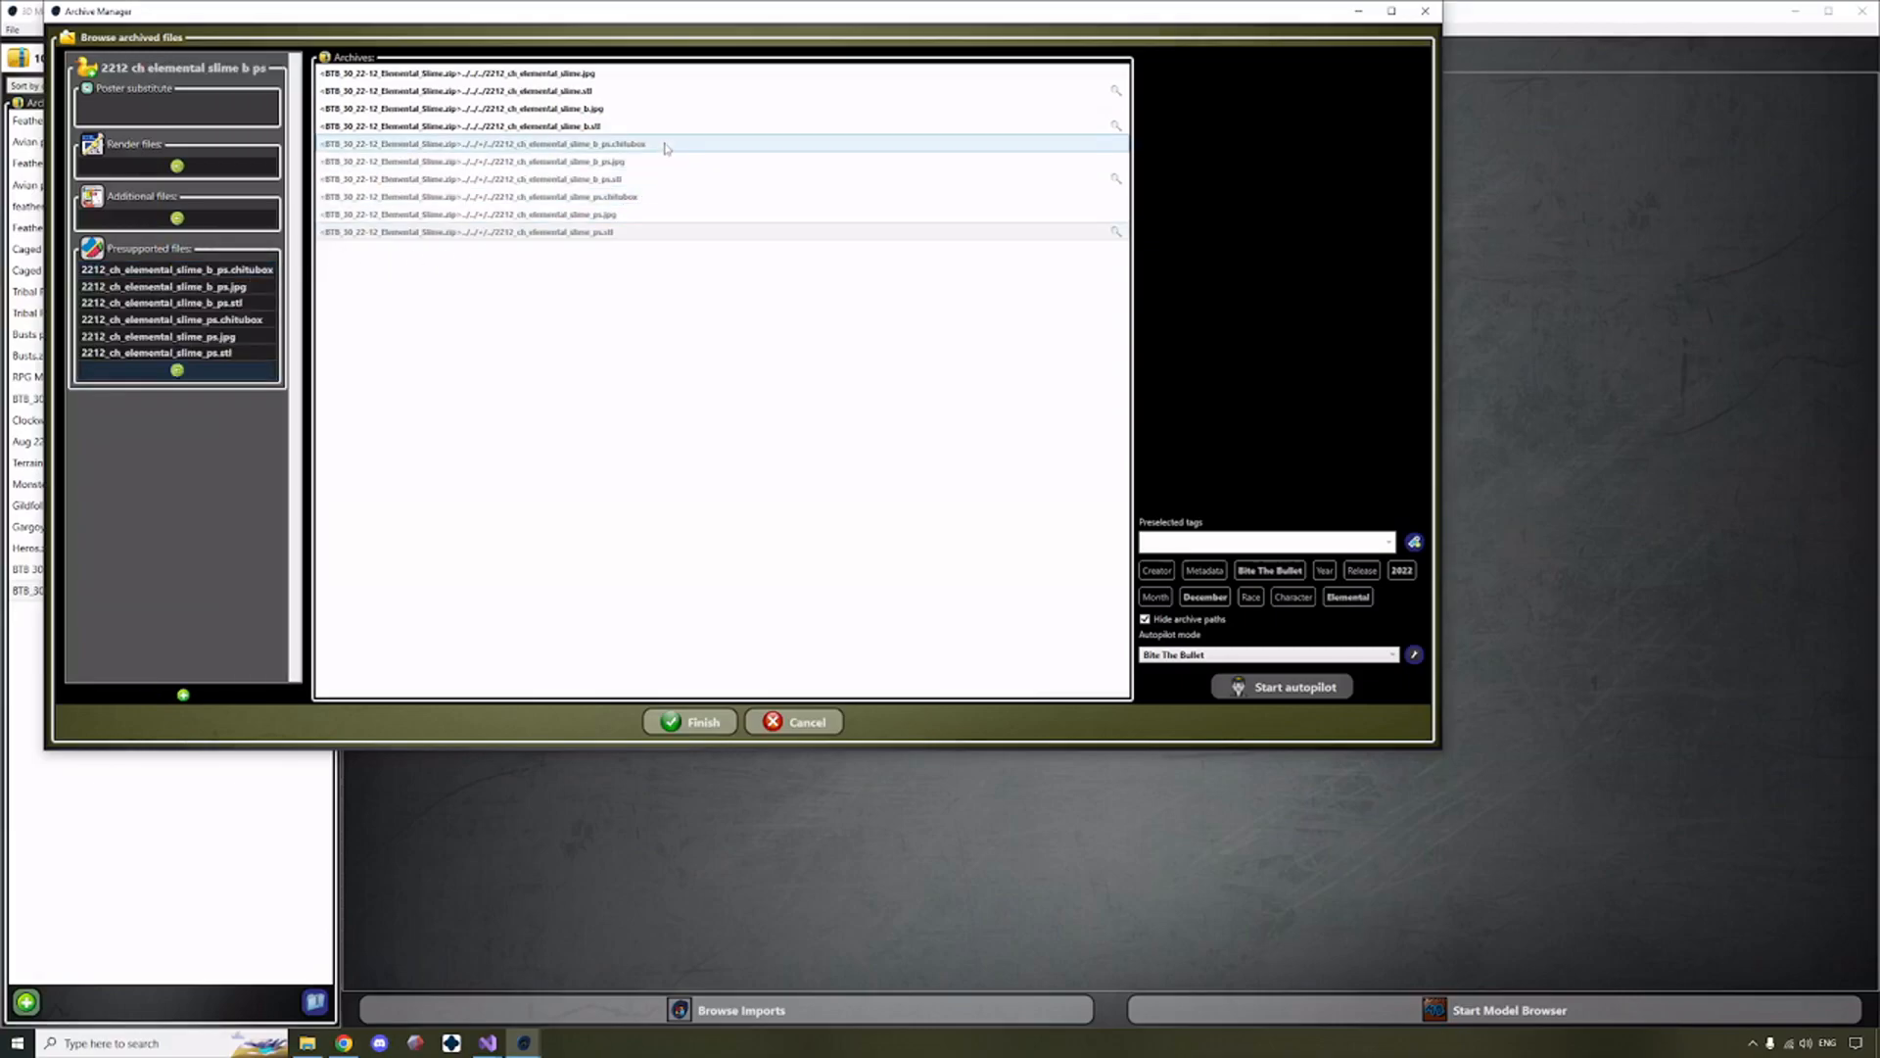
# Use 2212_ch_elemental_slime.jpg as the poster substitute and add it and 2212_ch_elemental_slime_b.jpg to the additional files.
pyautogui.click(647, 109)
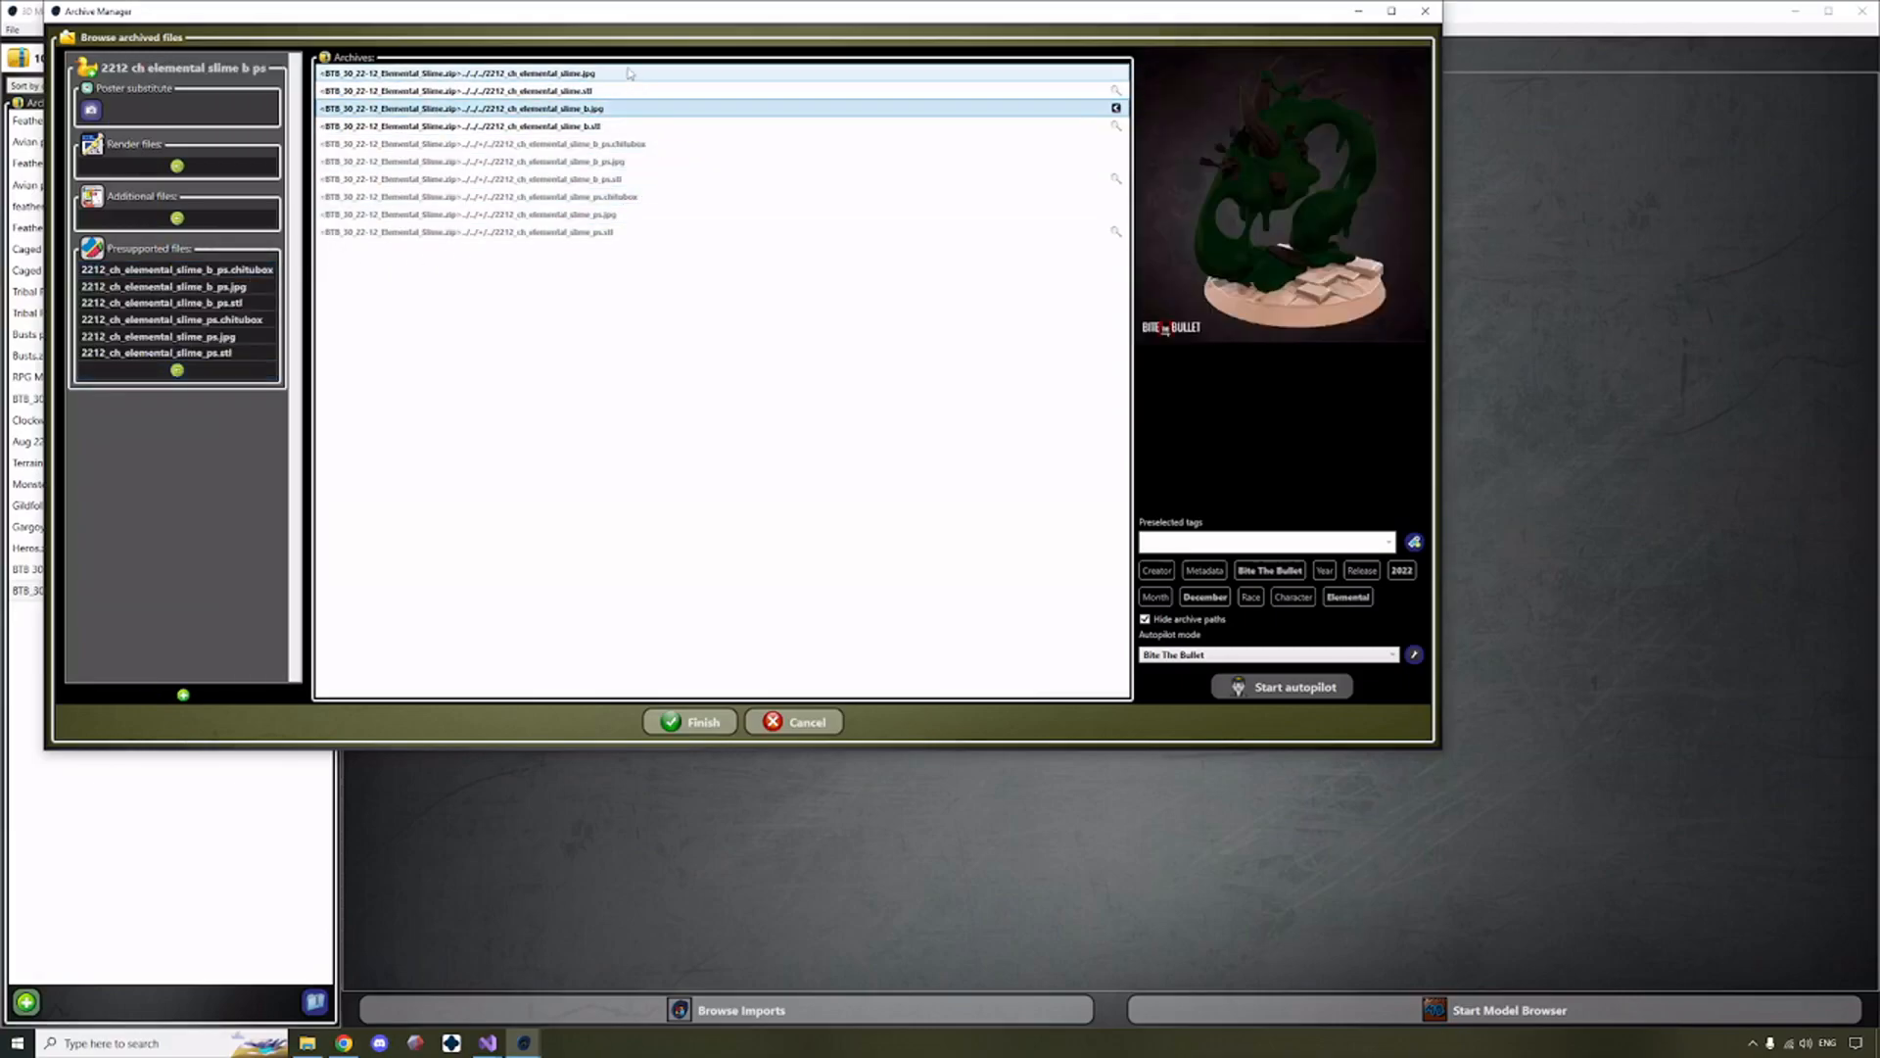
pyautogui.click(630, 73)
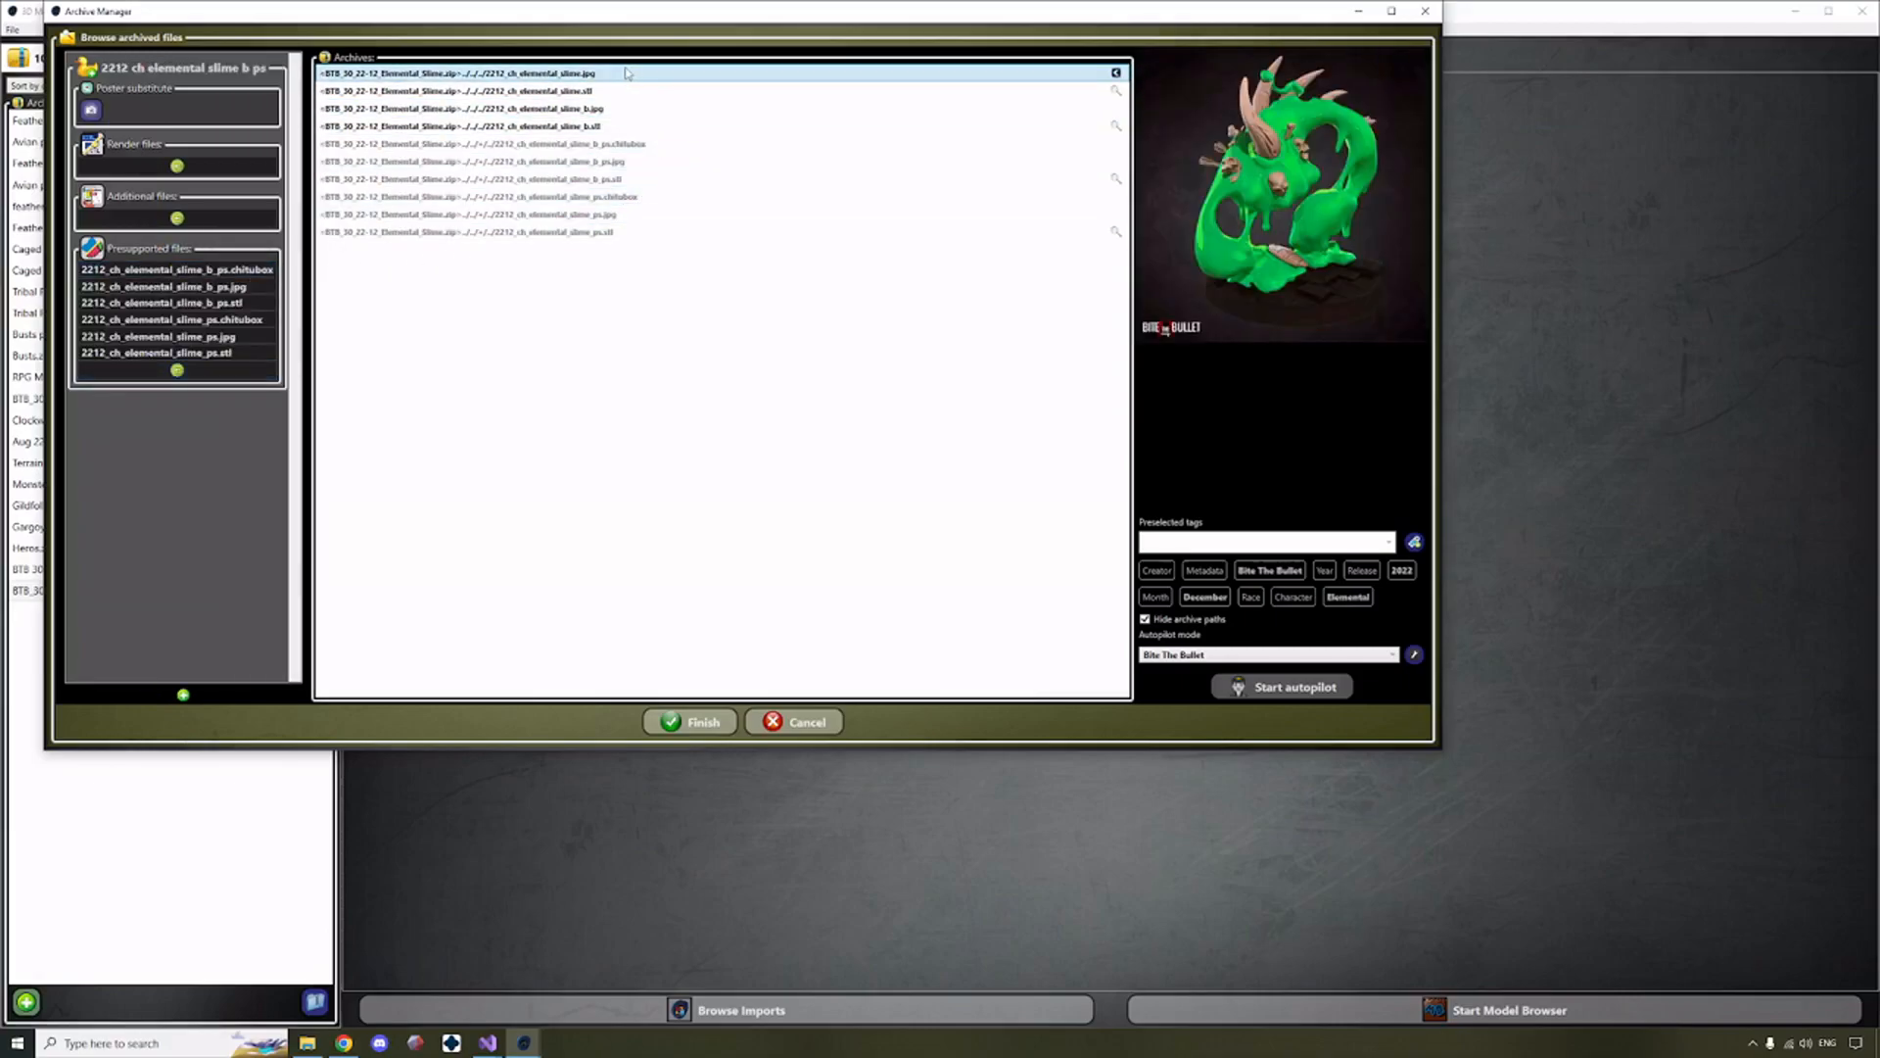
pyautogui.click(91, 109)
pyautogui.click(178, 217)
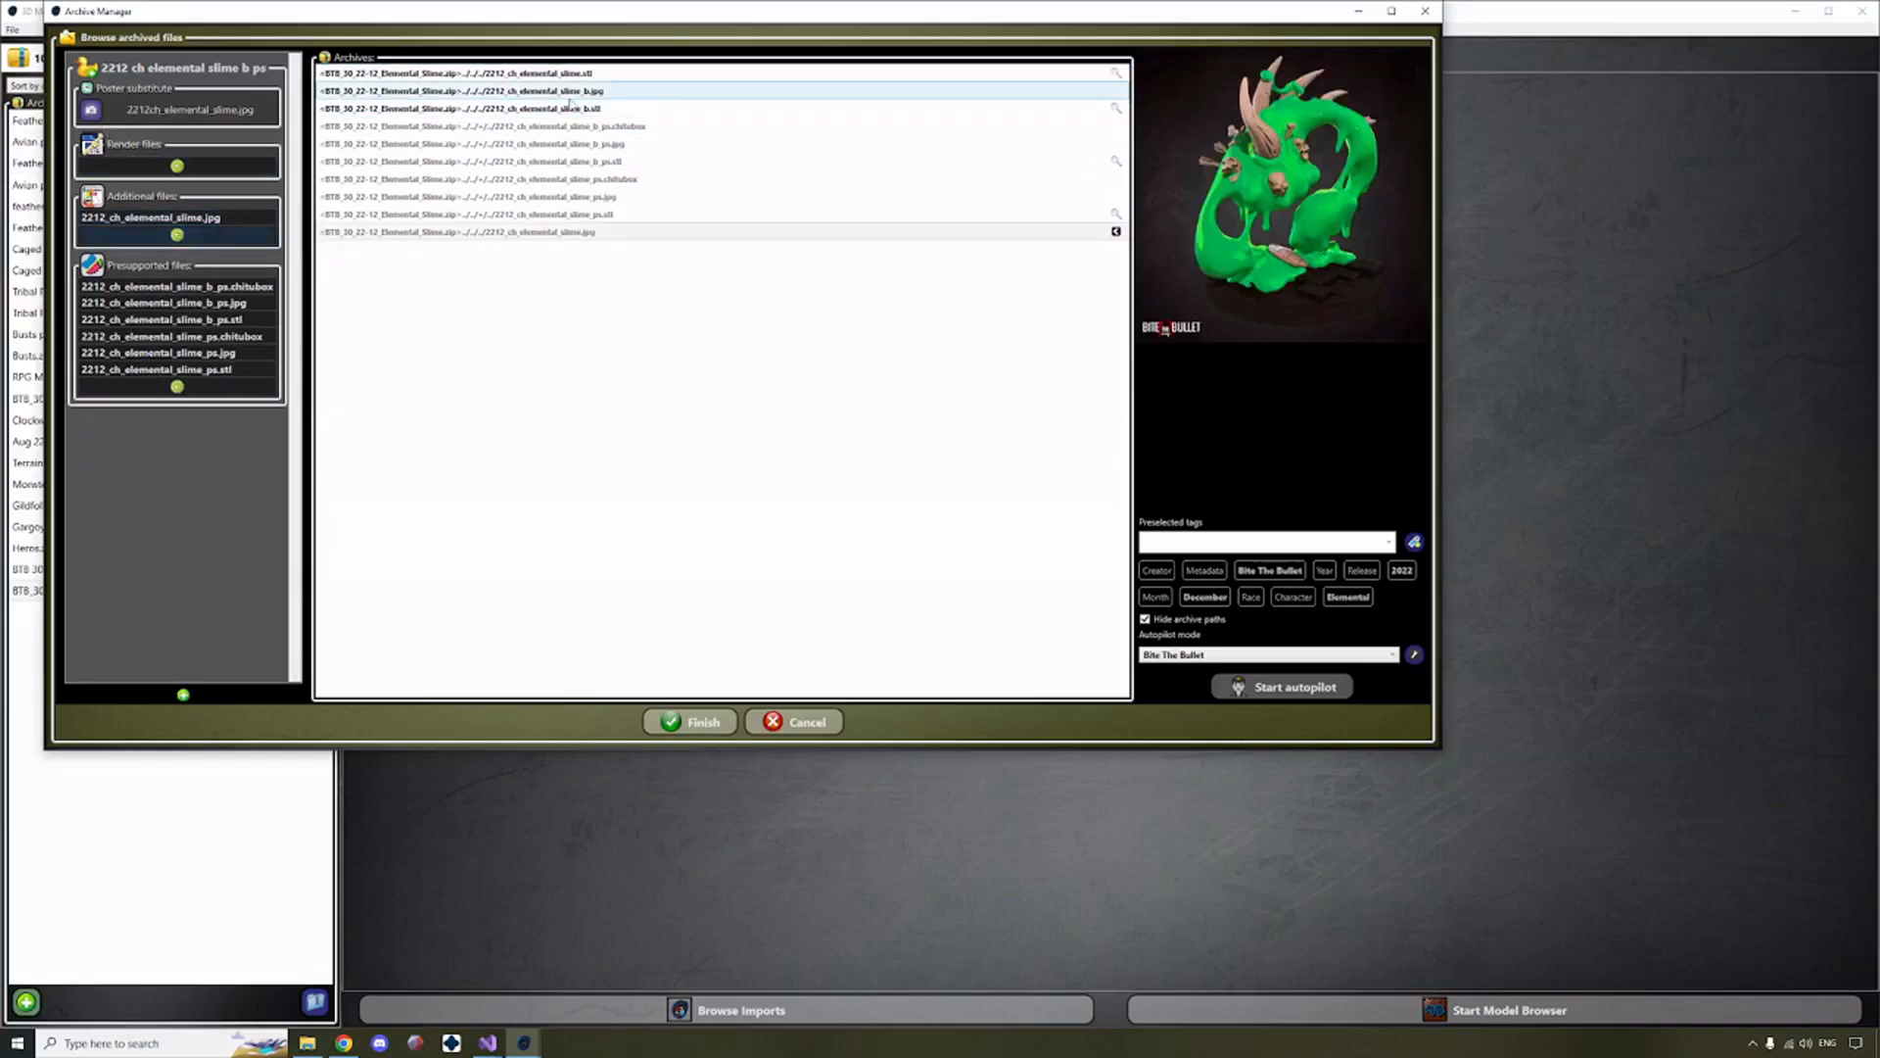
pyautogui.click(568, 94)
pyautogui.click(140, 235)
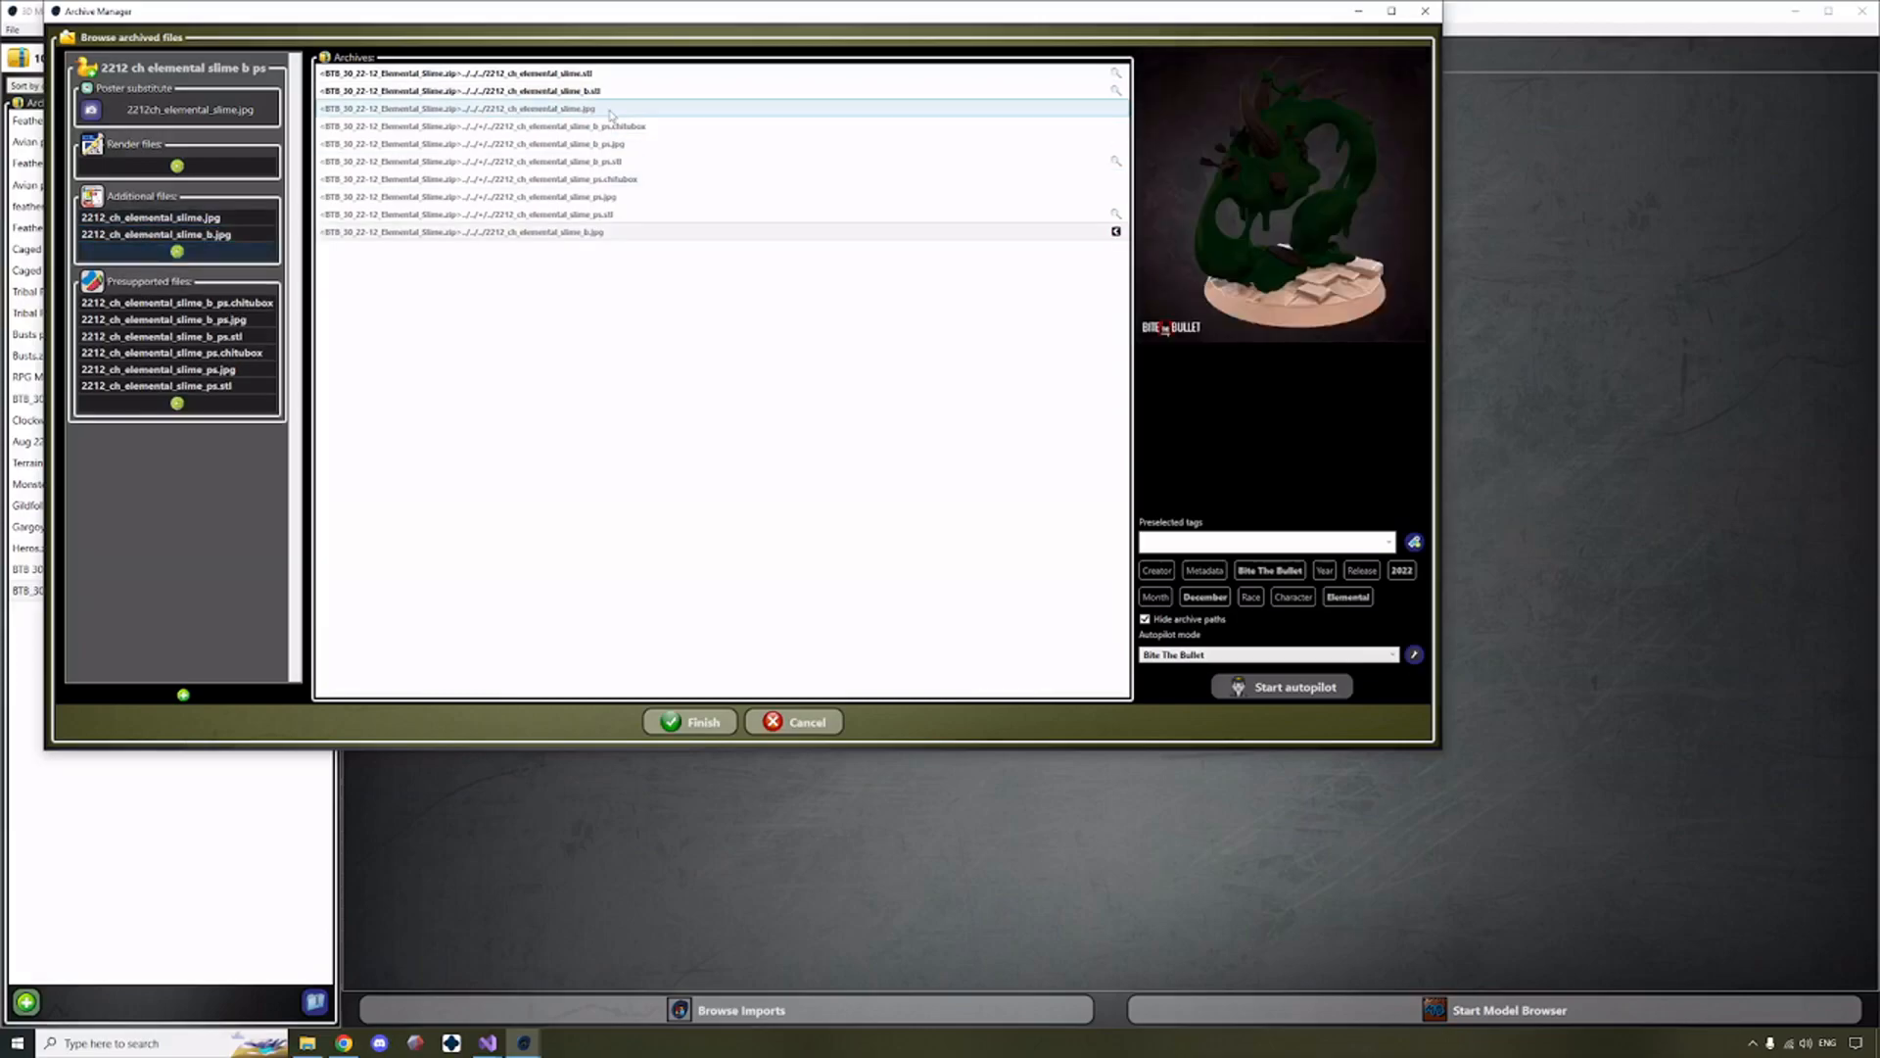
# Add 2212_ch_elemental_slime.stl and 2212_ch_elemental_slime_b.stl to the render files and finish the archive import.
pyautogui.click(604, 80)
pyautogui.keyDown('ctrl'); pyautogui.click(595, 90); pyautogui.keyUp('ctrl')
pyautogui.click(168, 165)
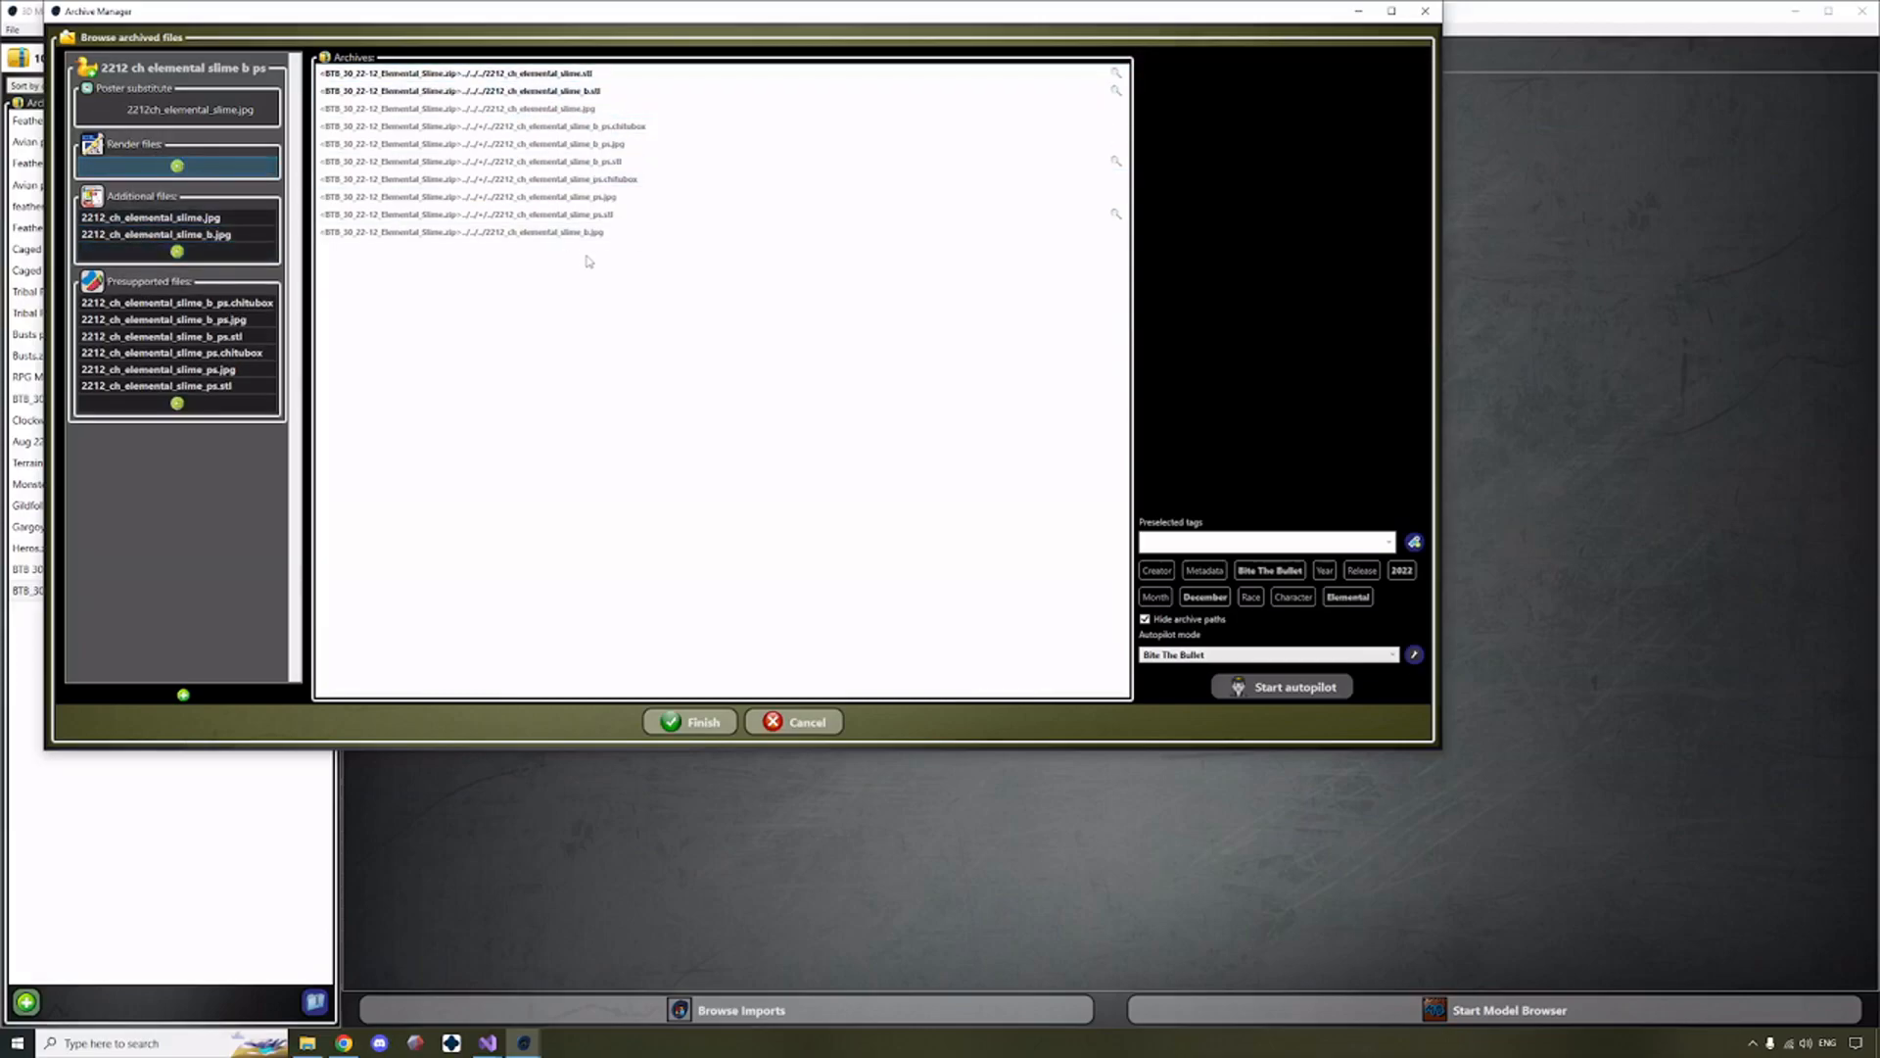
pyautogui.click(510, 91)
pyautogui.keyDown('ctrl'); pyautogui.click(510, 75); pyautogui.keyUp('ctrl')
pyautogui.click(181, 167)
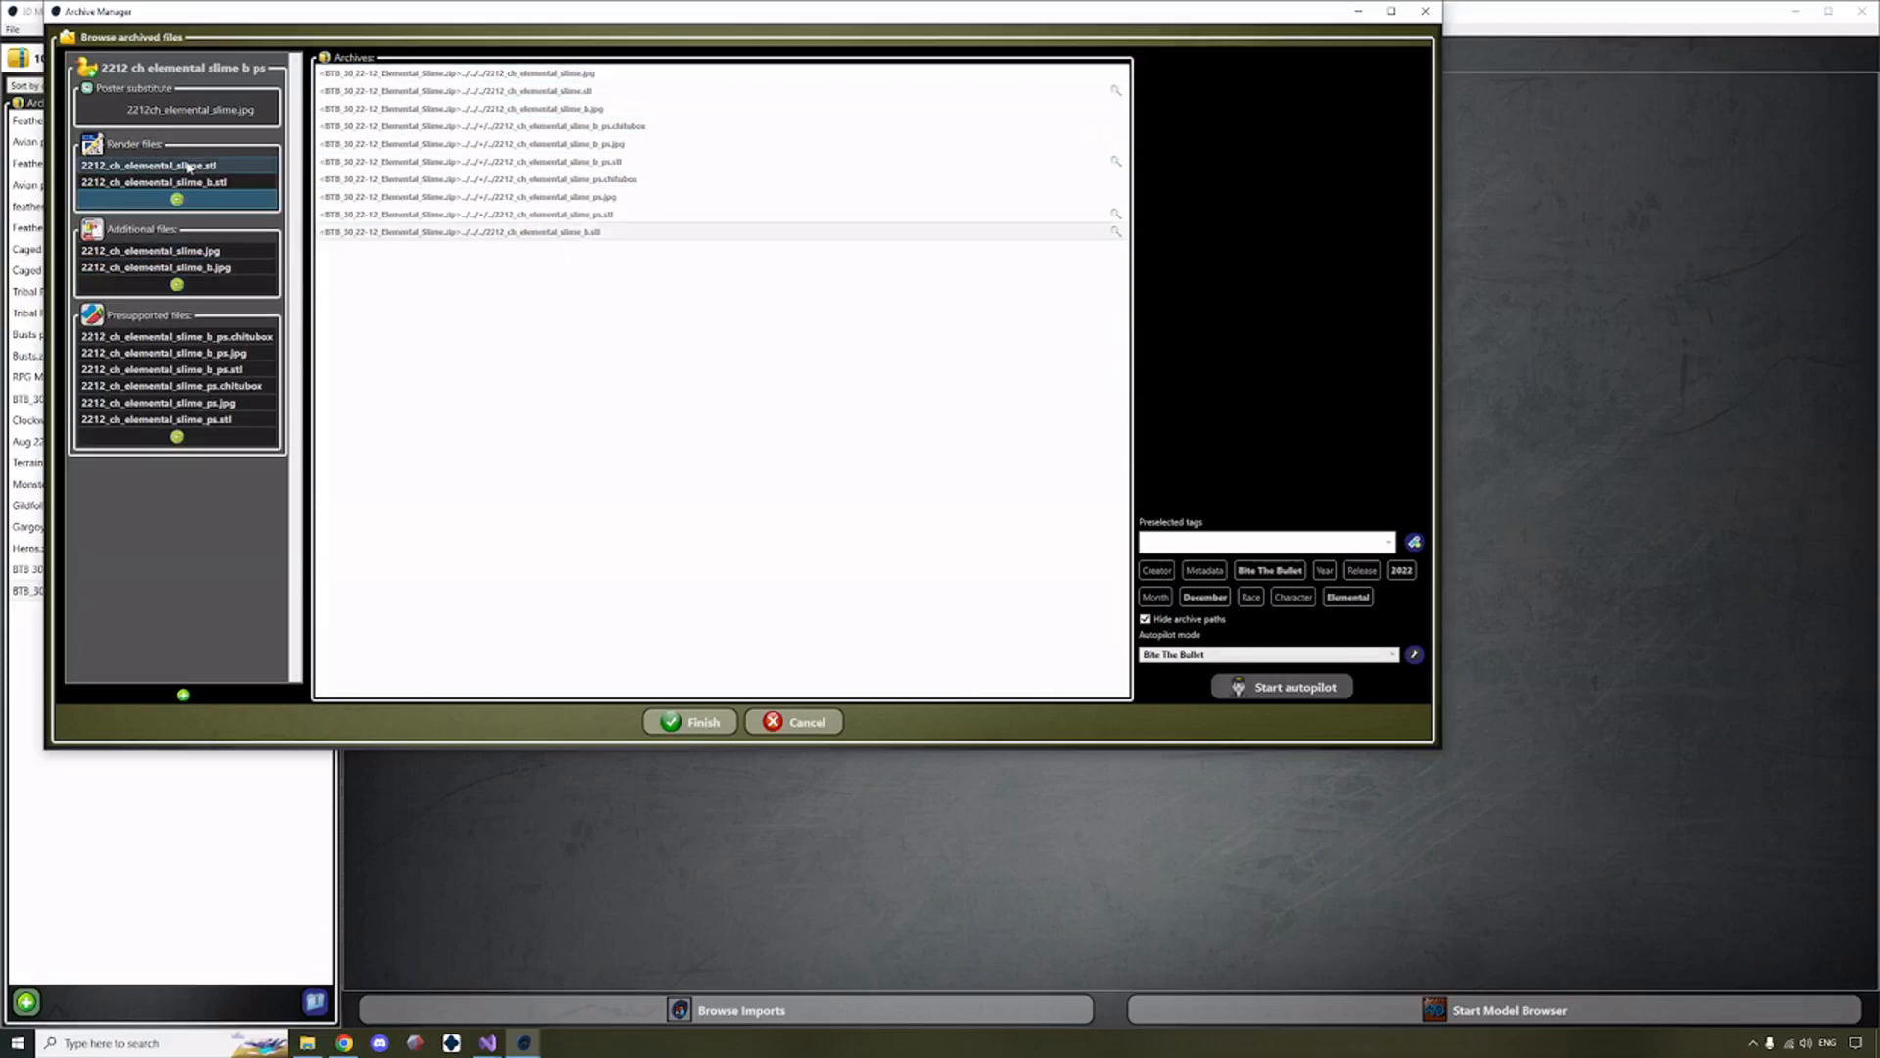
pyautogui.click(691, 724)
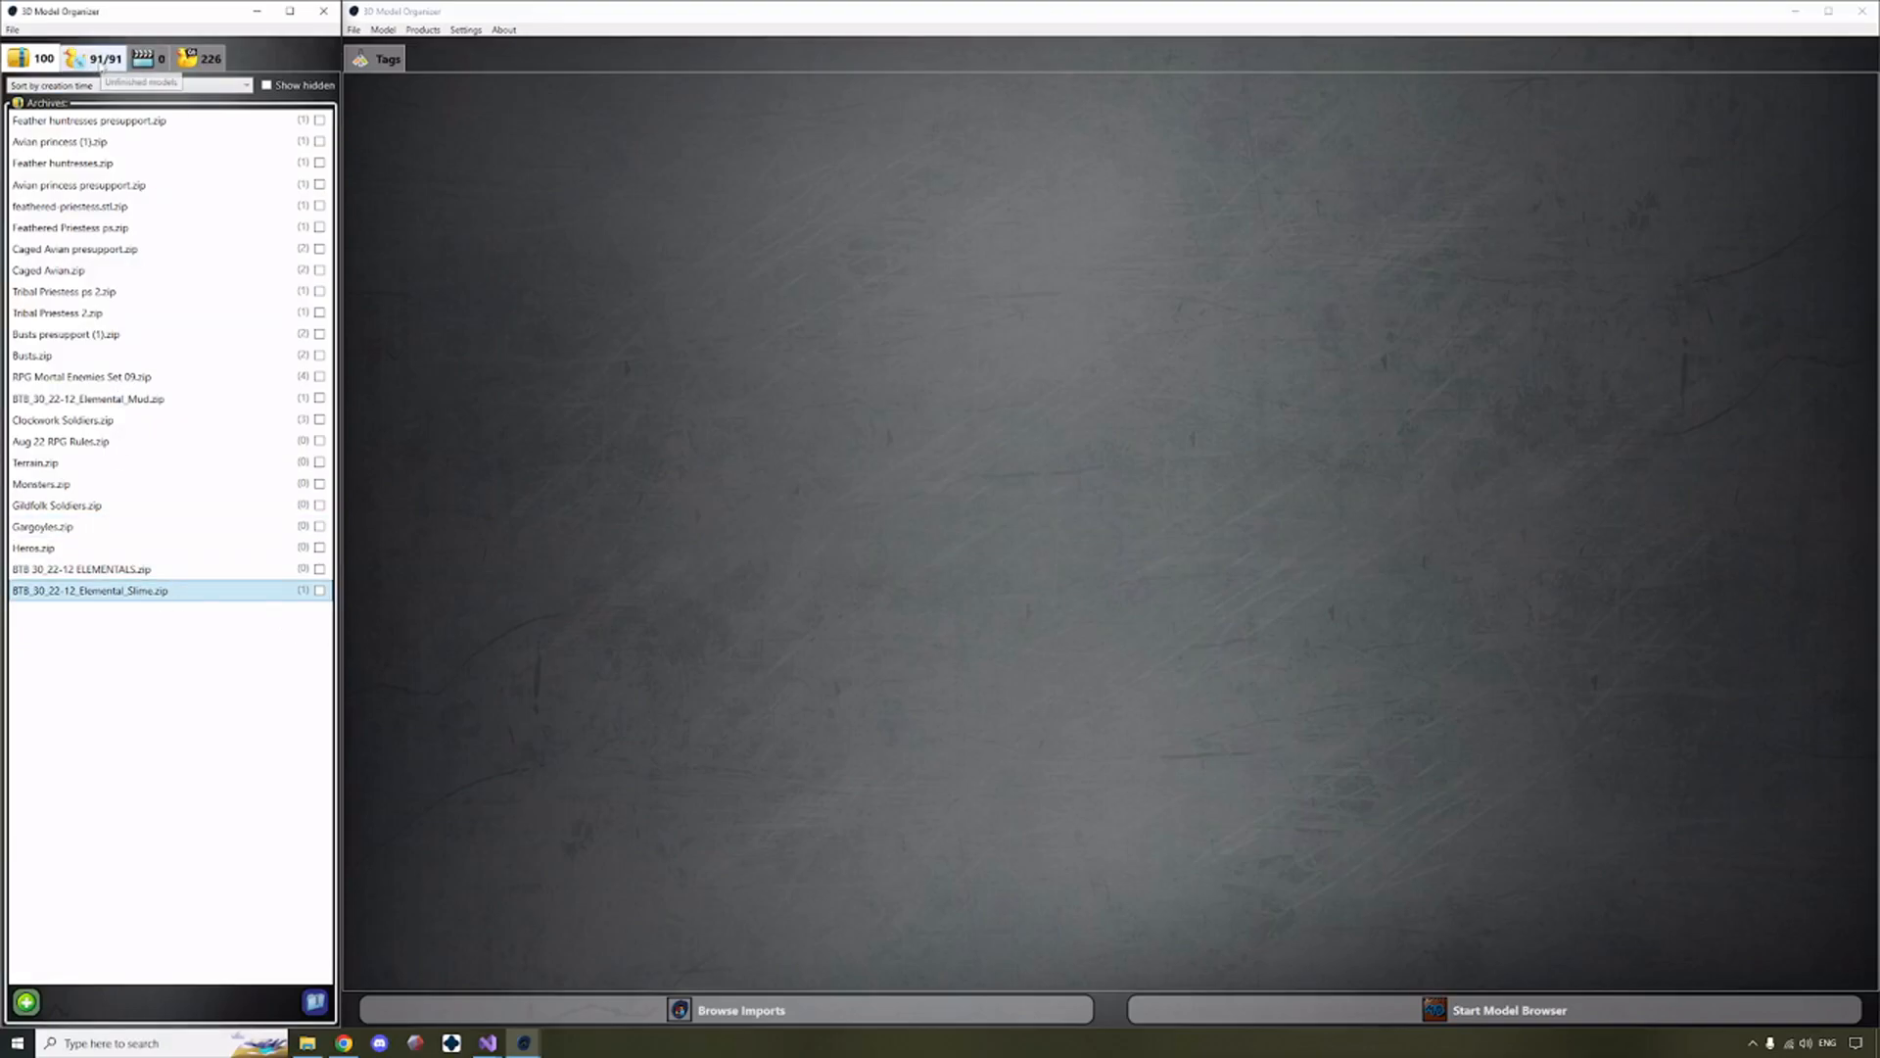
# Select the 2212 ch elemental slime b ps model among the unfinished models and show its tag tree.
pyautogui.click(82, 65)
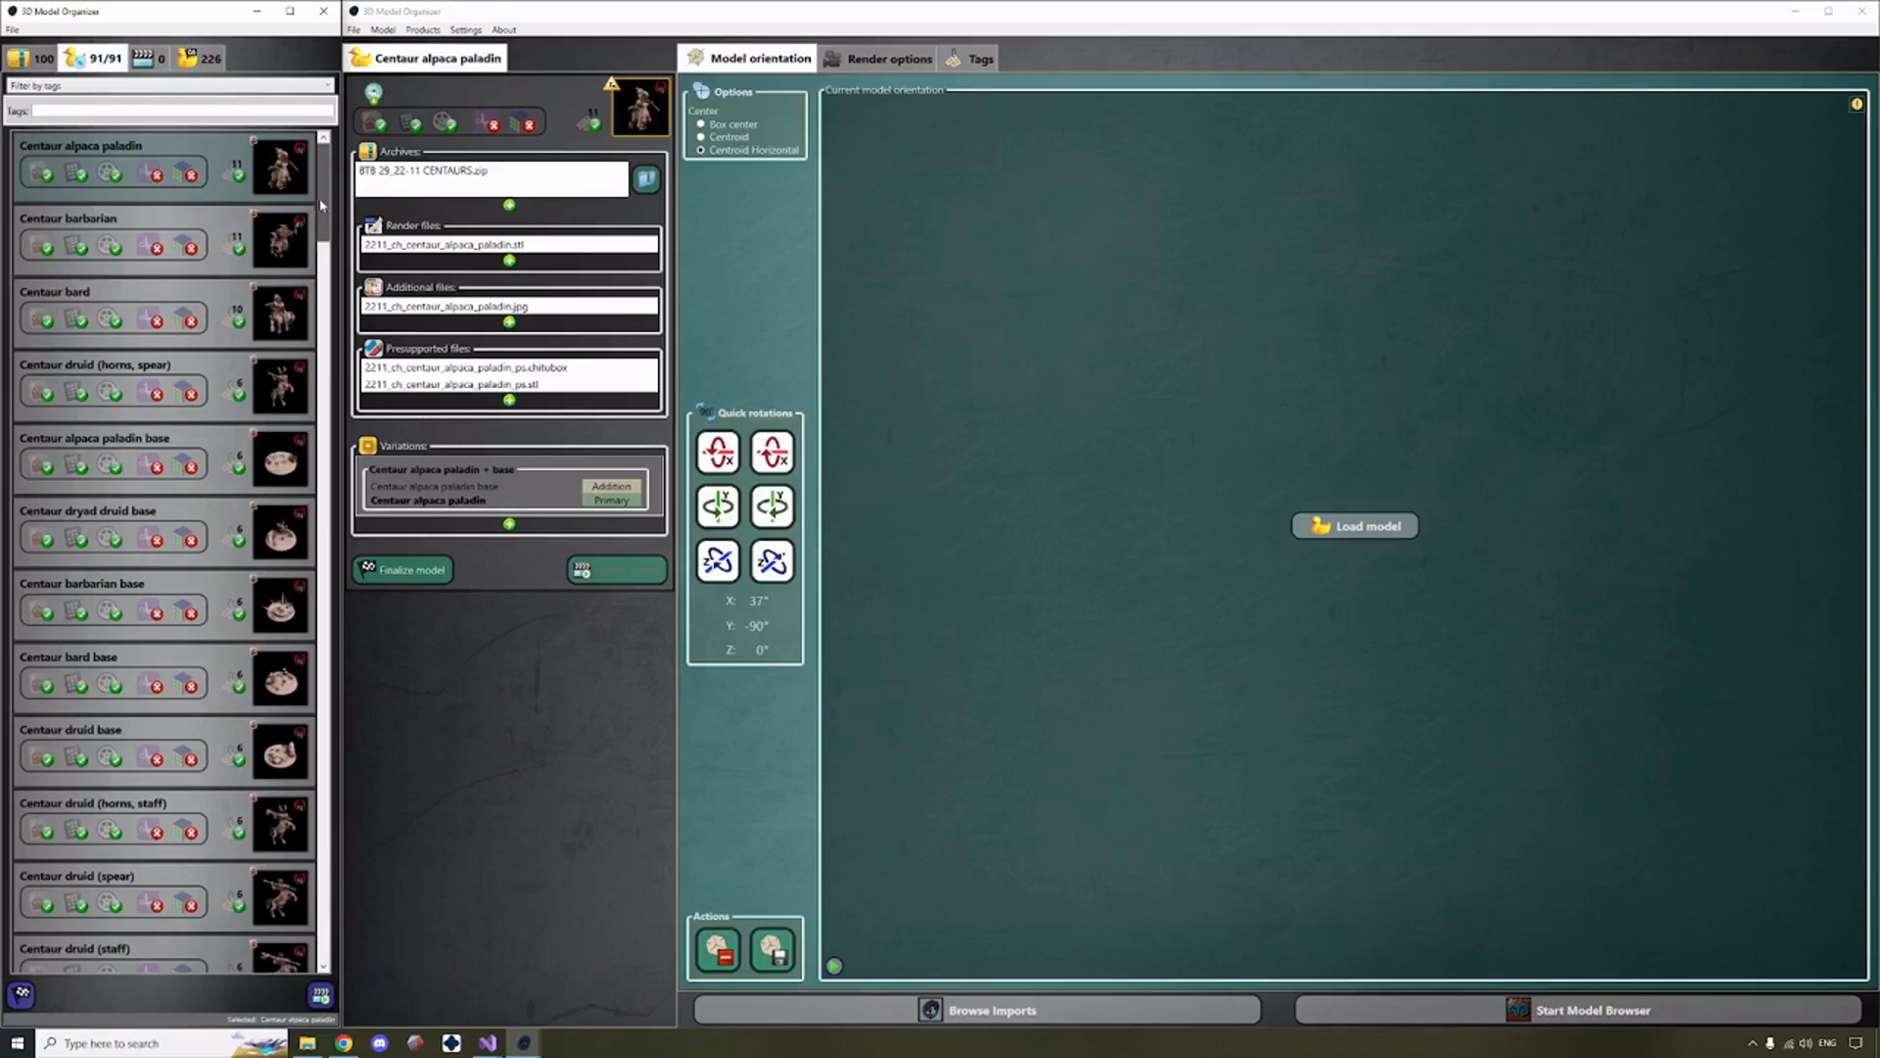
pyautogui.moveTo(323, 206); pyautogui.dragTo(323, 920)
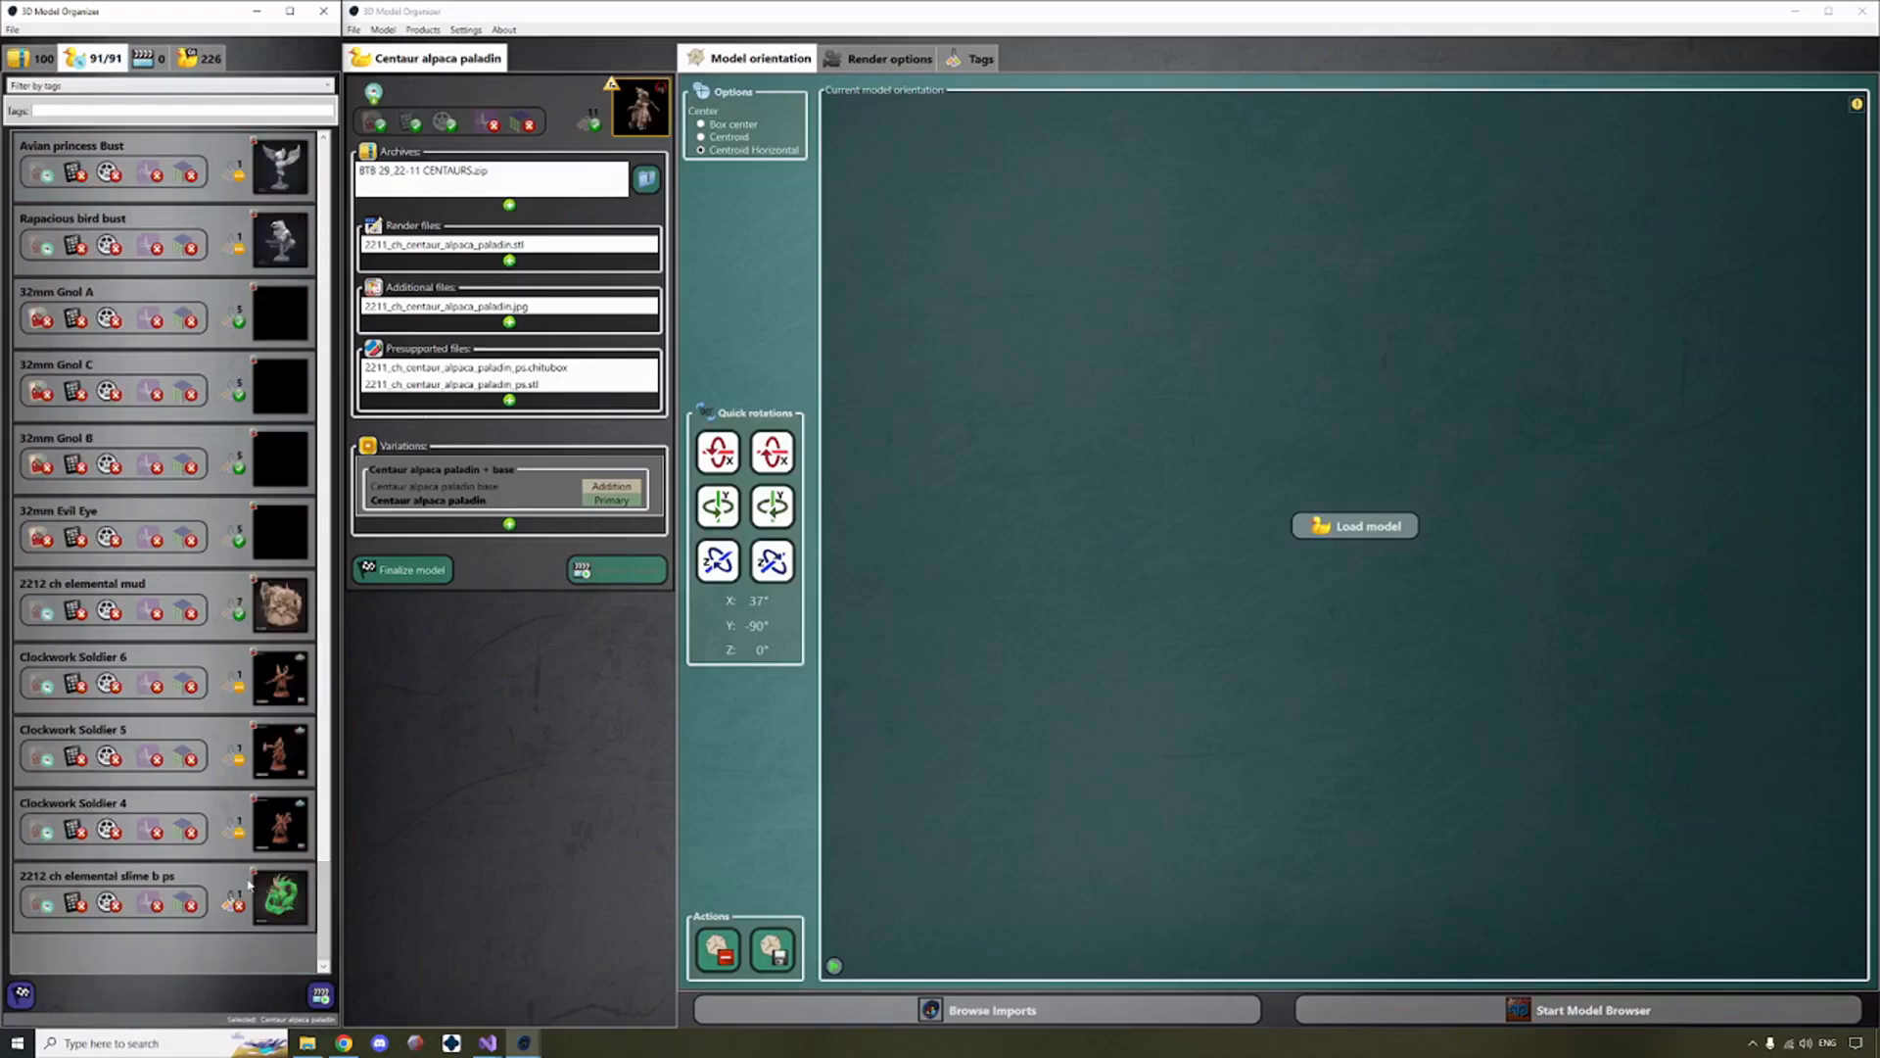
pyautogui.click(211, 886)
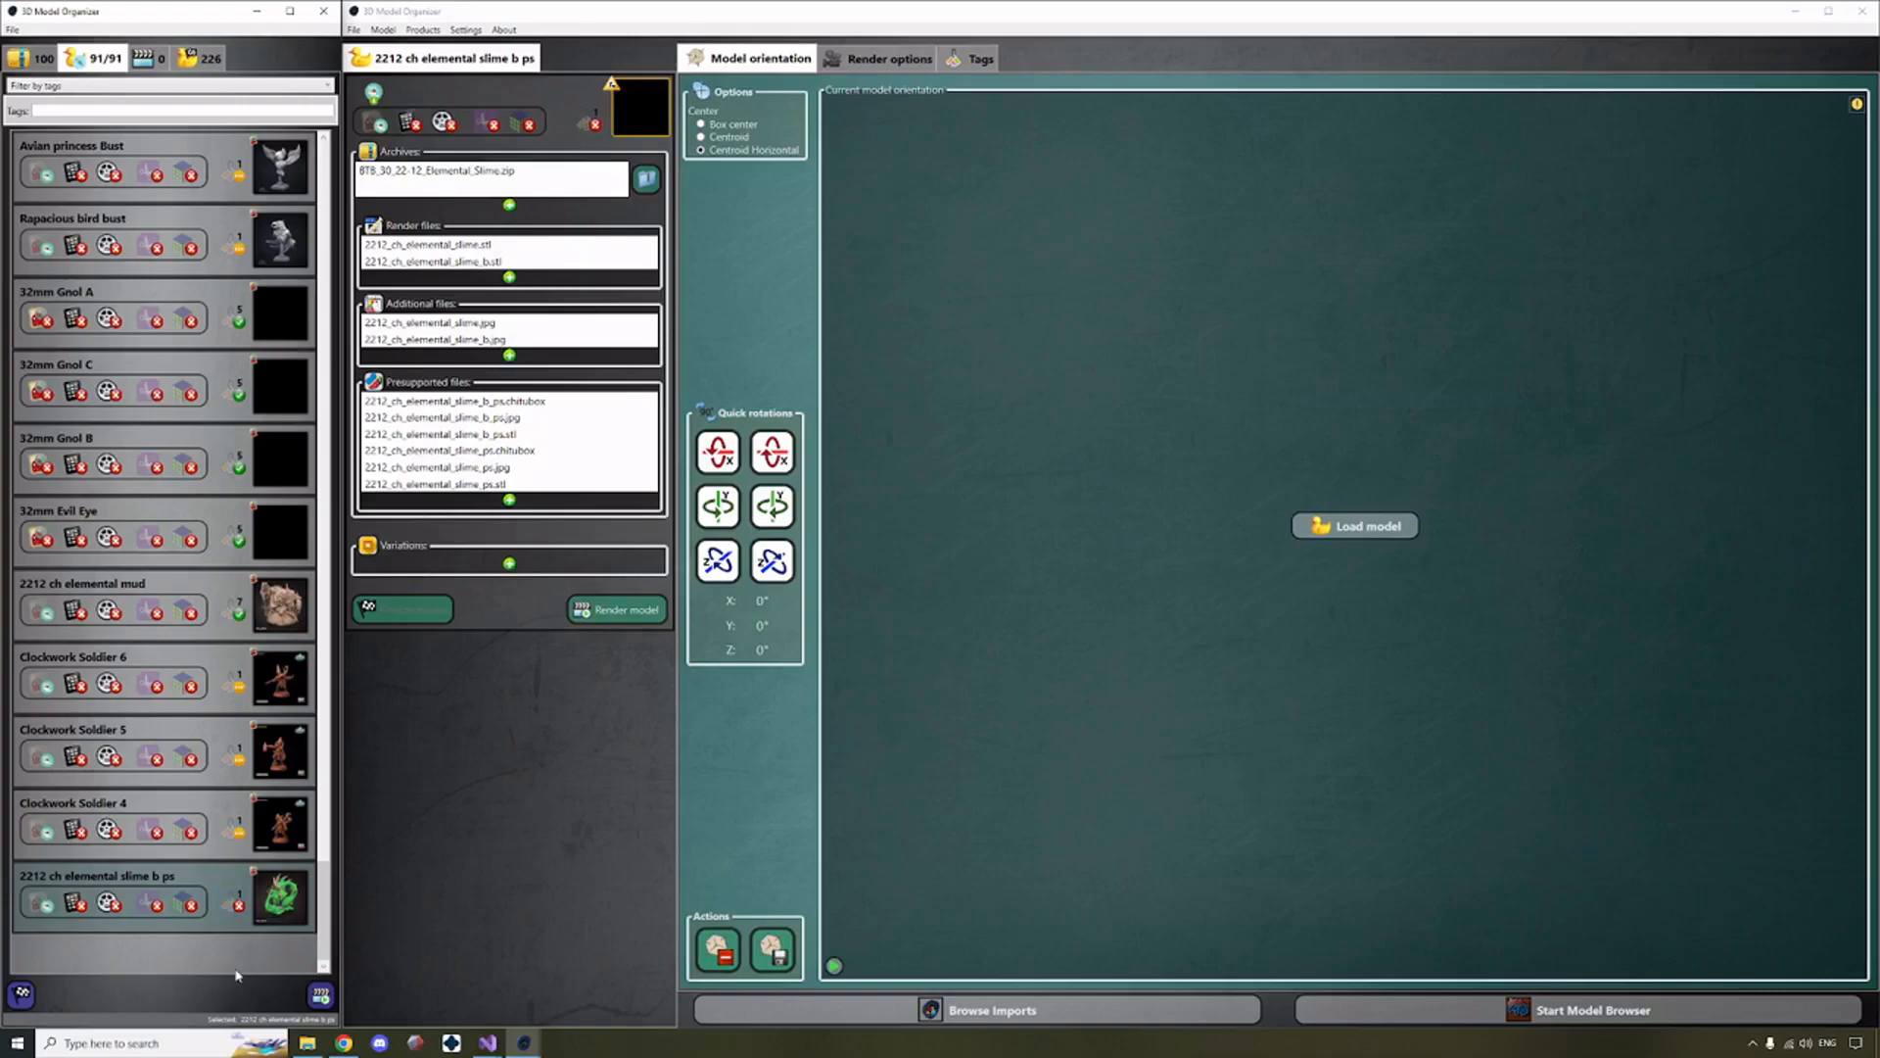
pyautogui.click(239, 907)
pyautogui.click(979, 60)
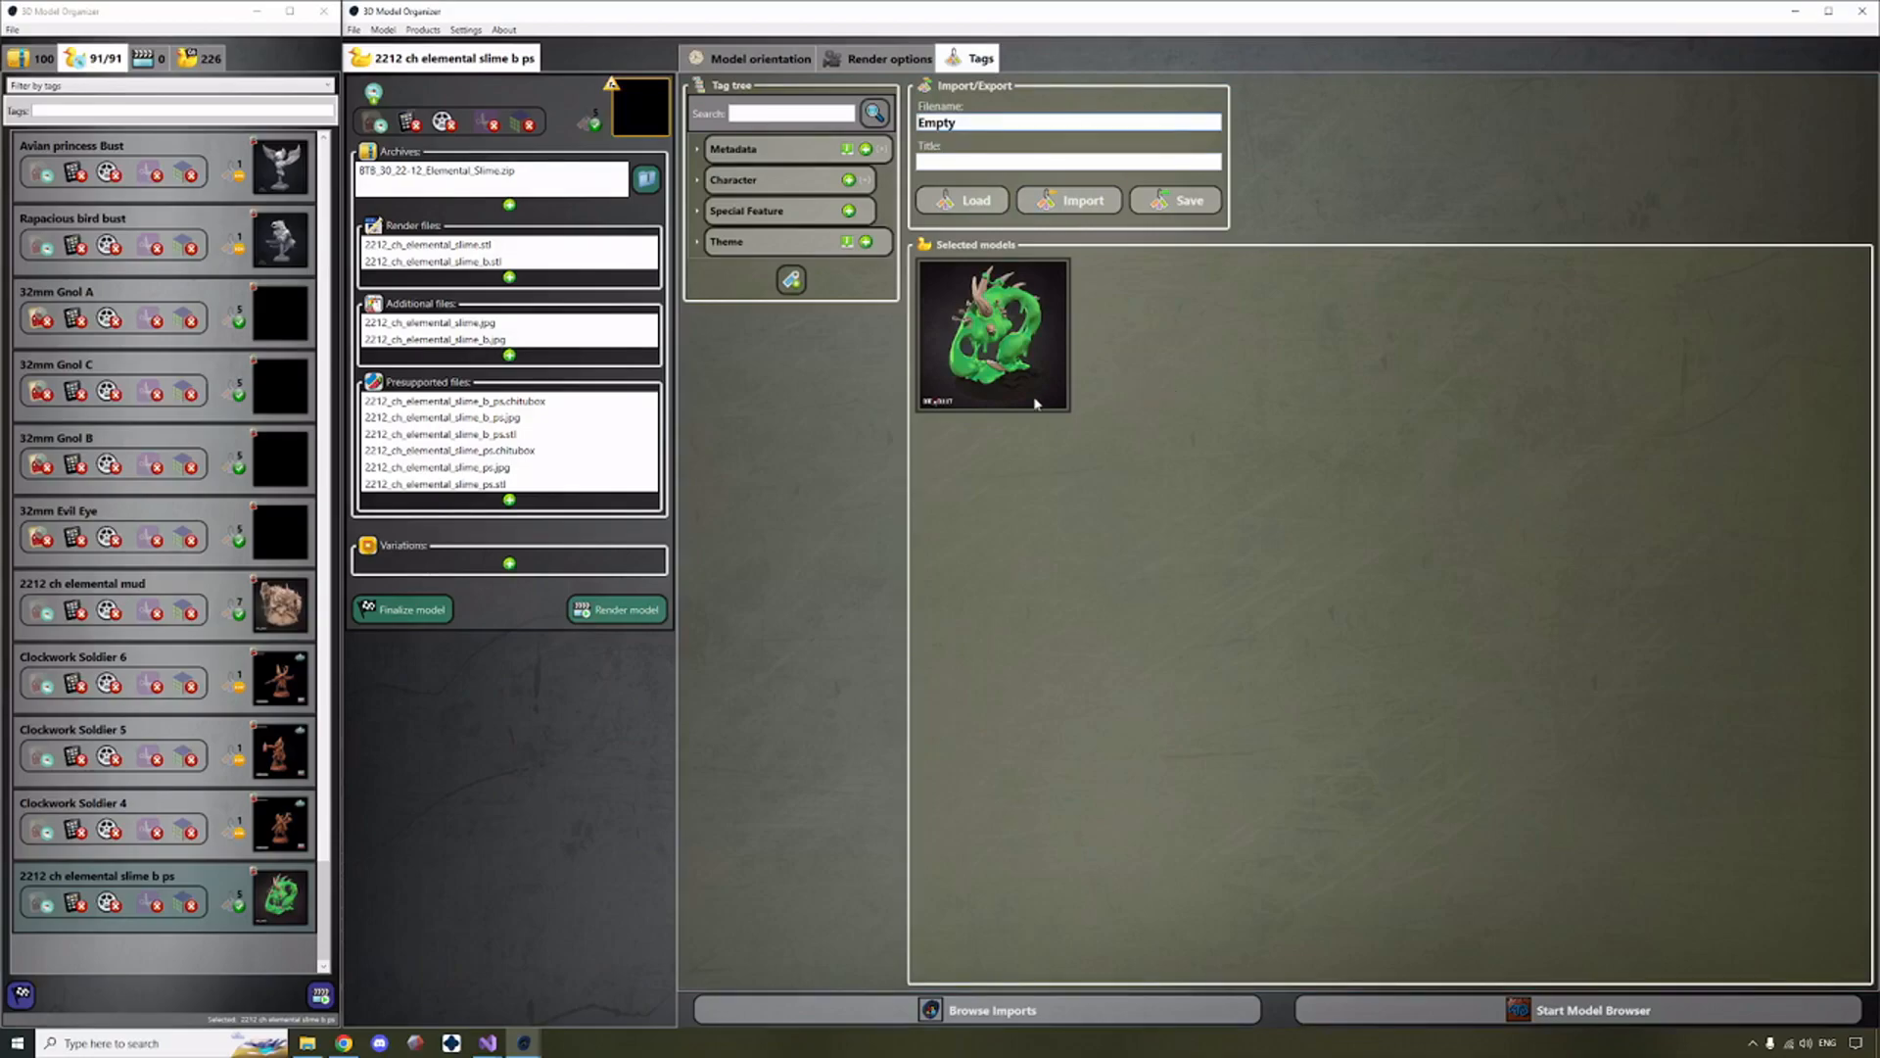
# Create a sub-tag named Elementals under Metadata > Release > Collection.
pyautogui.click(698, 181)
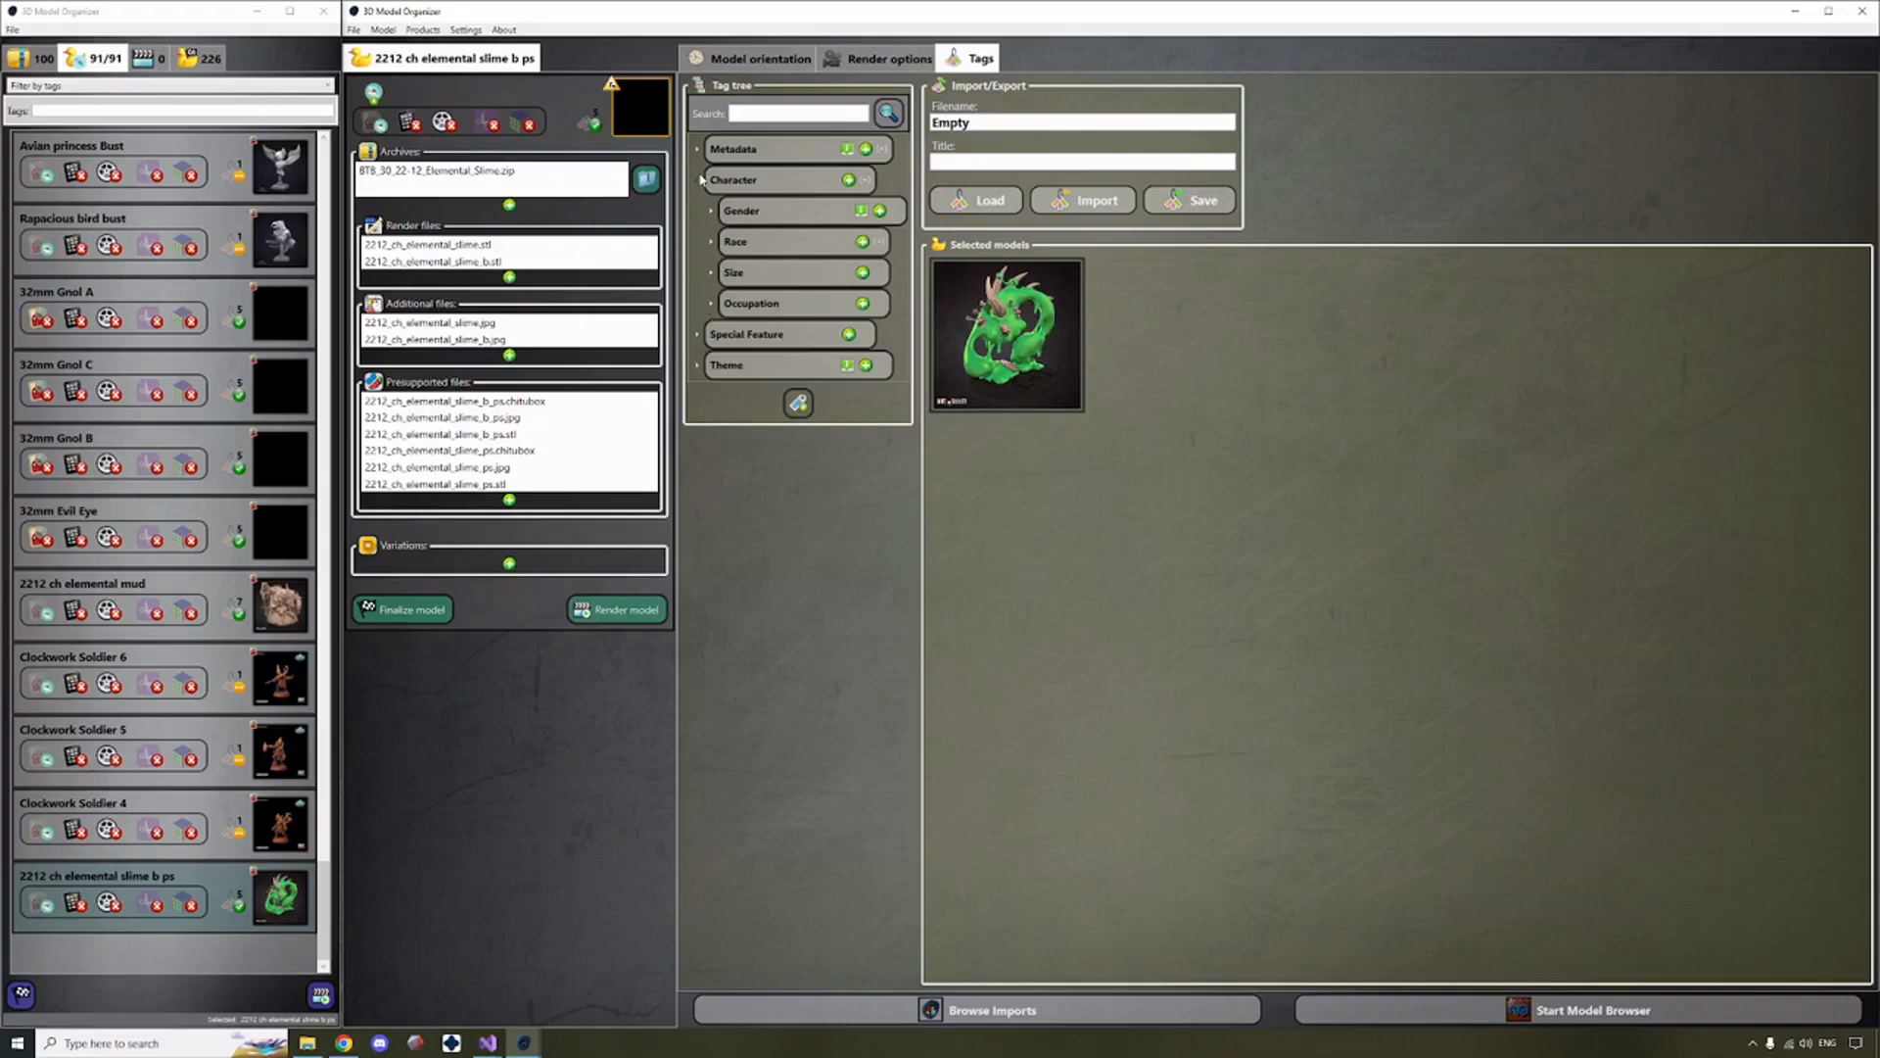
pyautogui.click(701, 180)
pyautogui.click(699, 149)
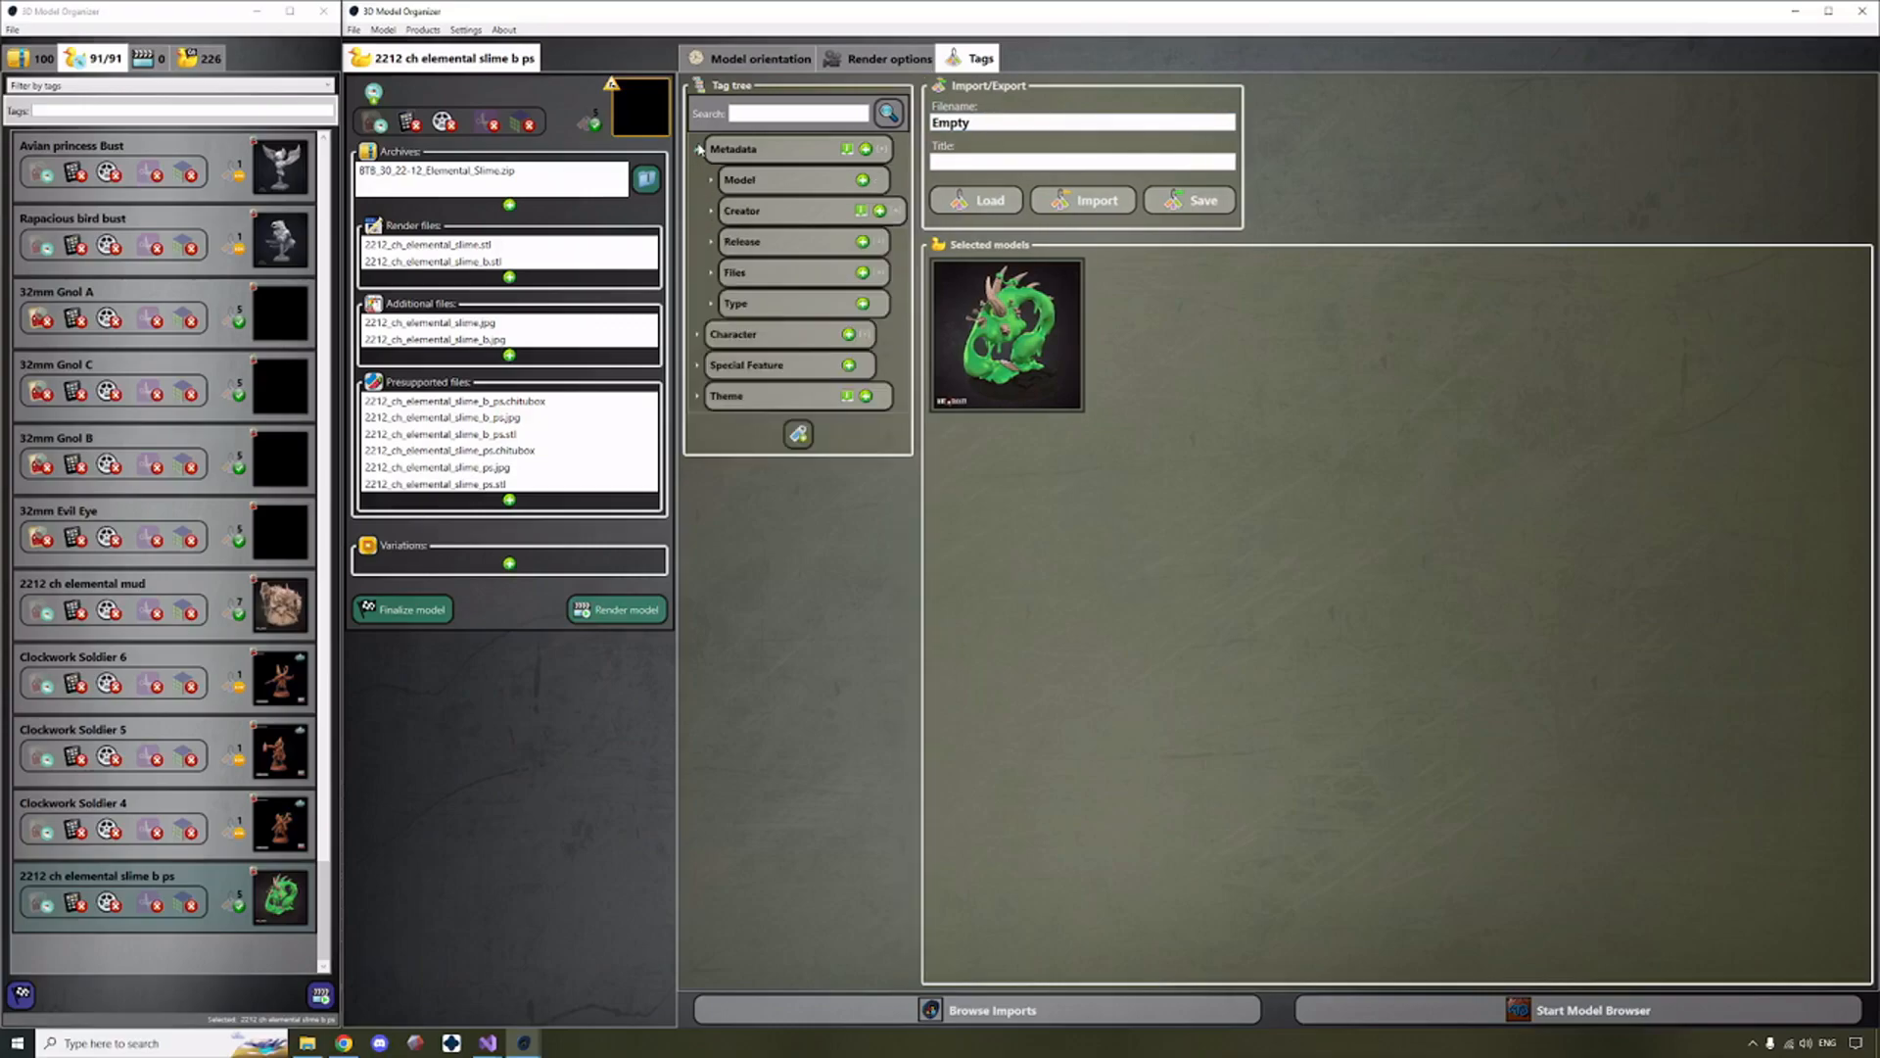
pyautogui.click(711, 242)
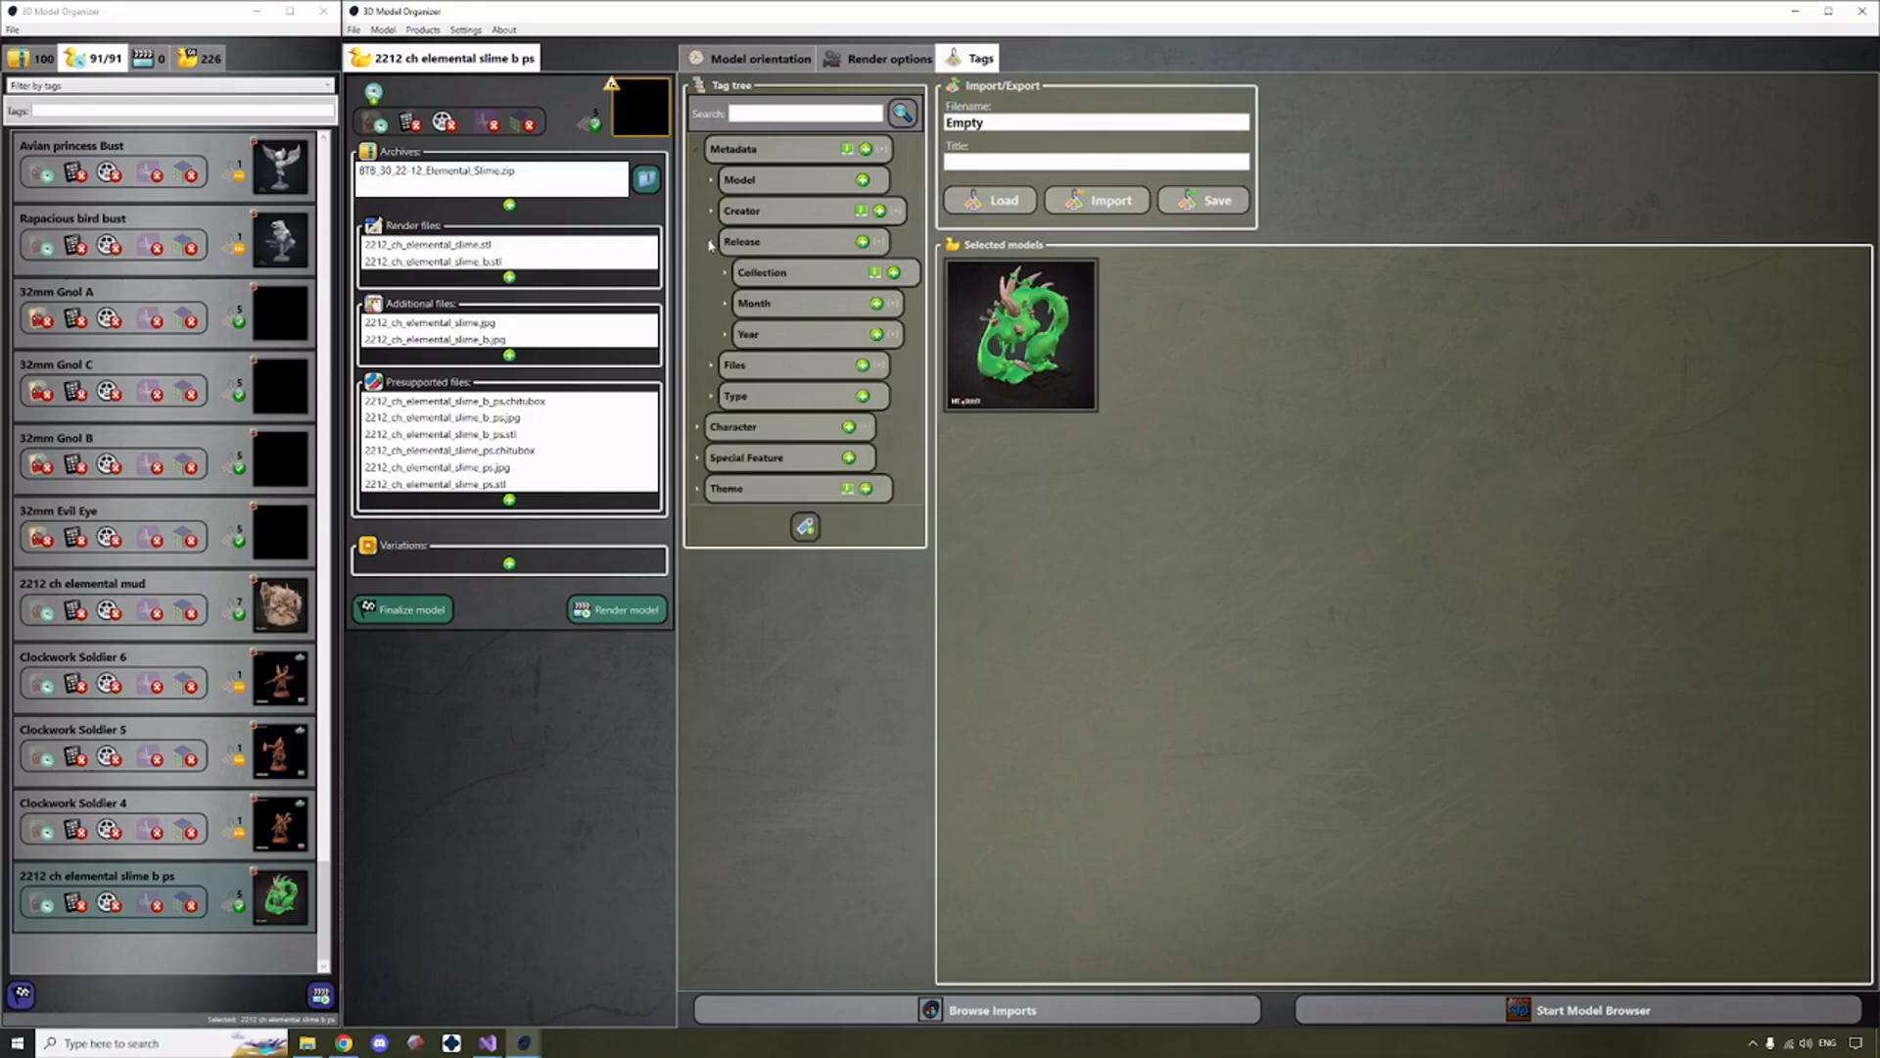
pyautogui.click(727, 273)
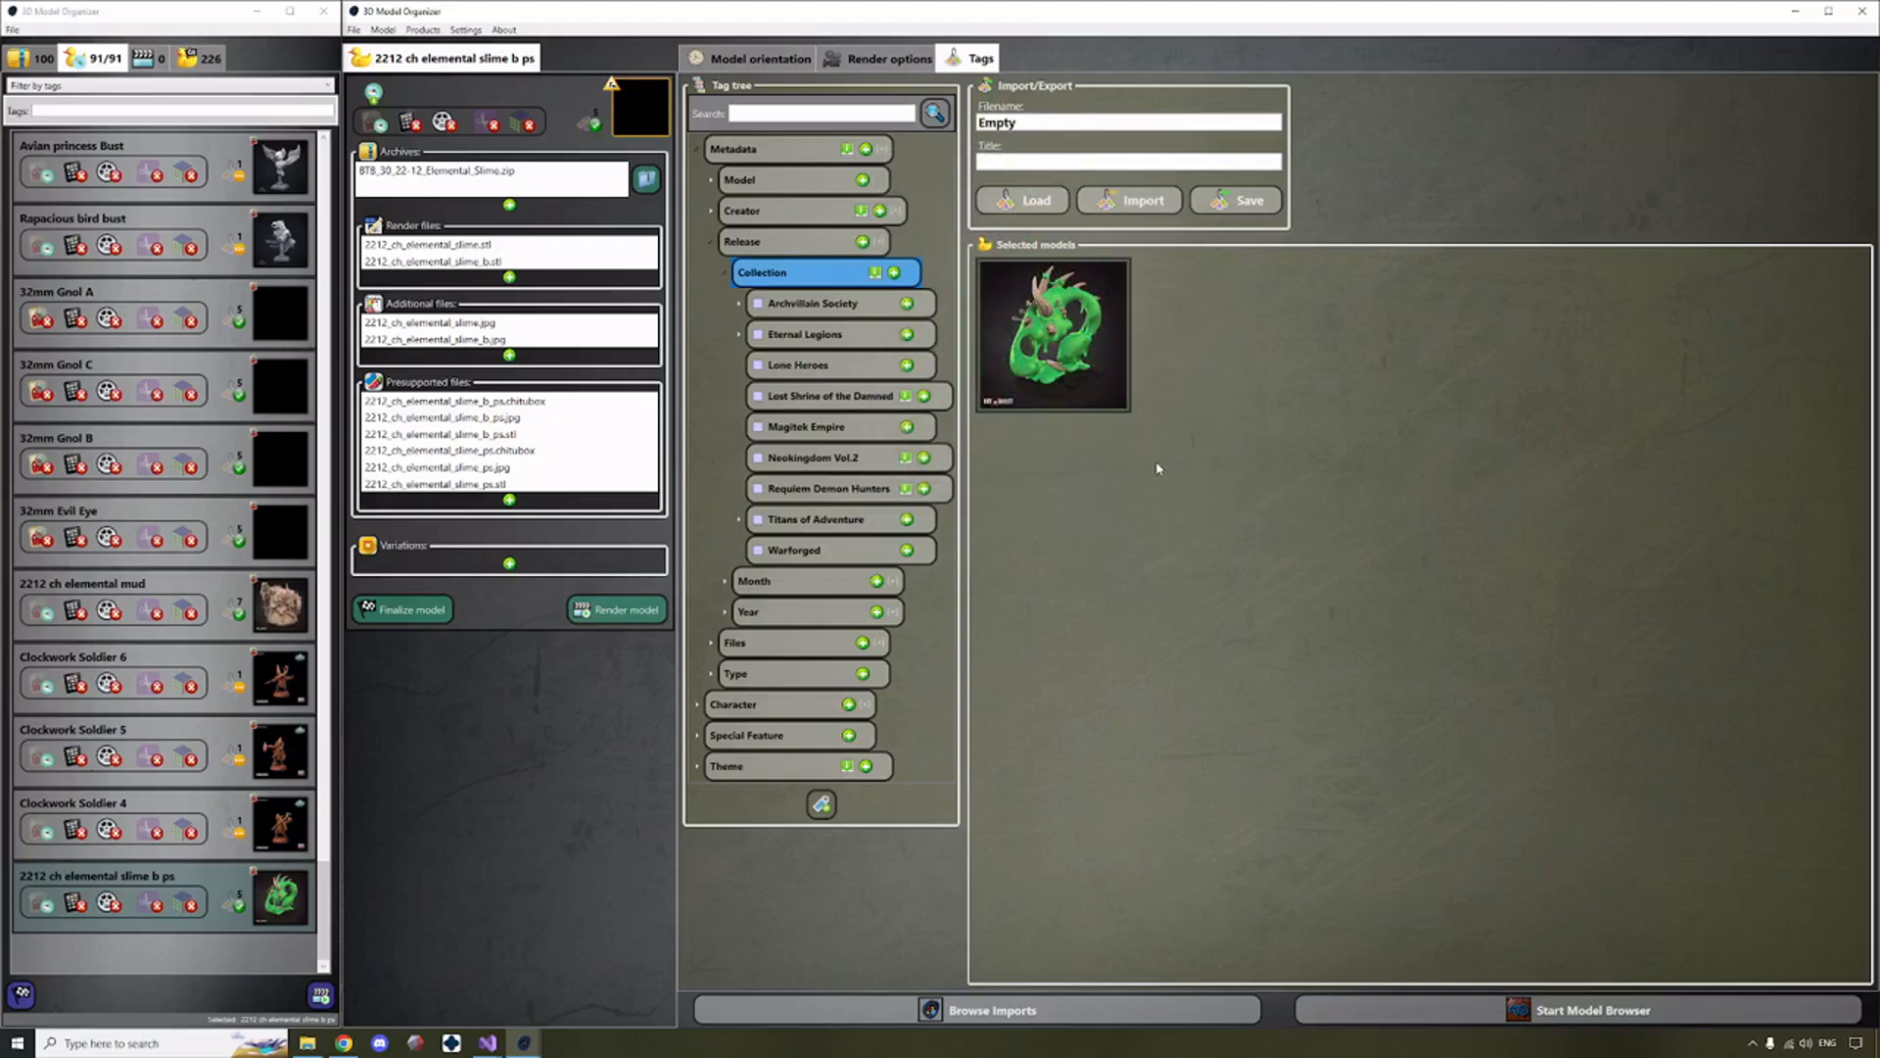
pyautogui.click(895, 273)
pyautogui.write('Elementals')
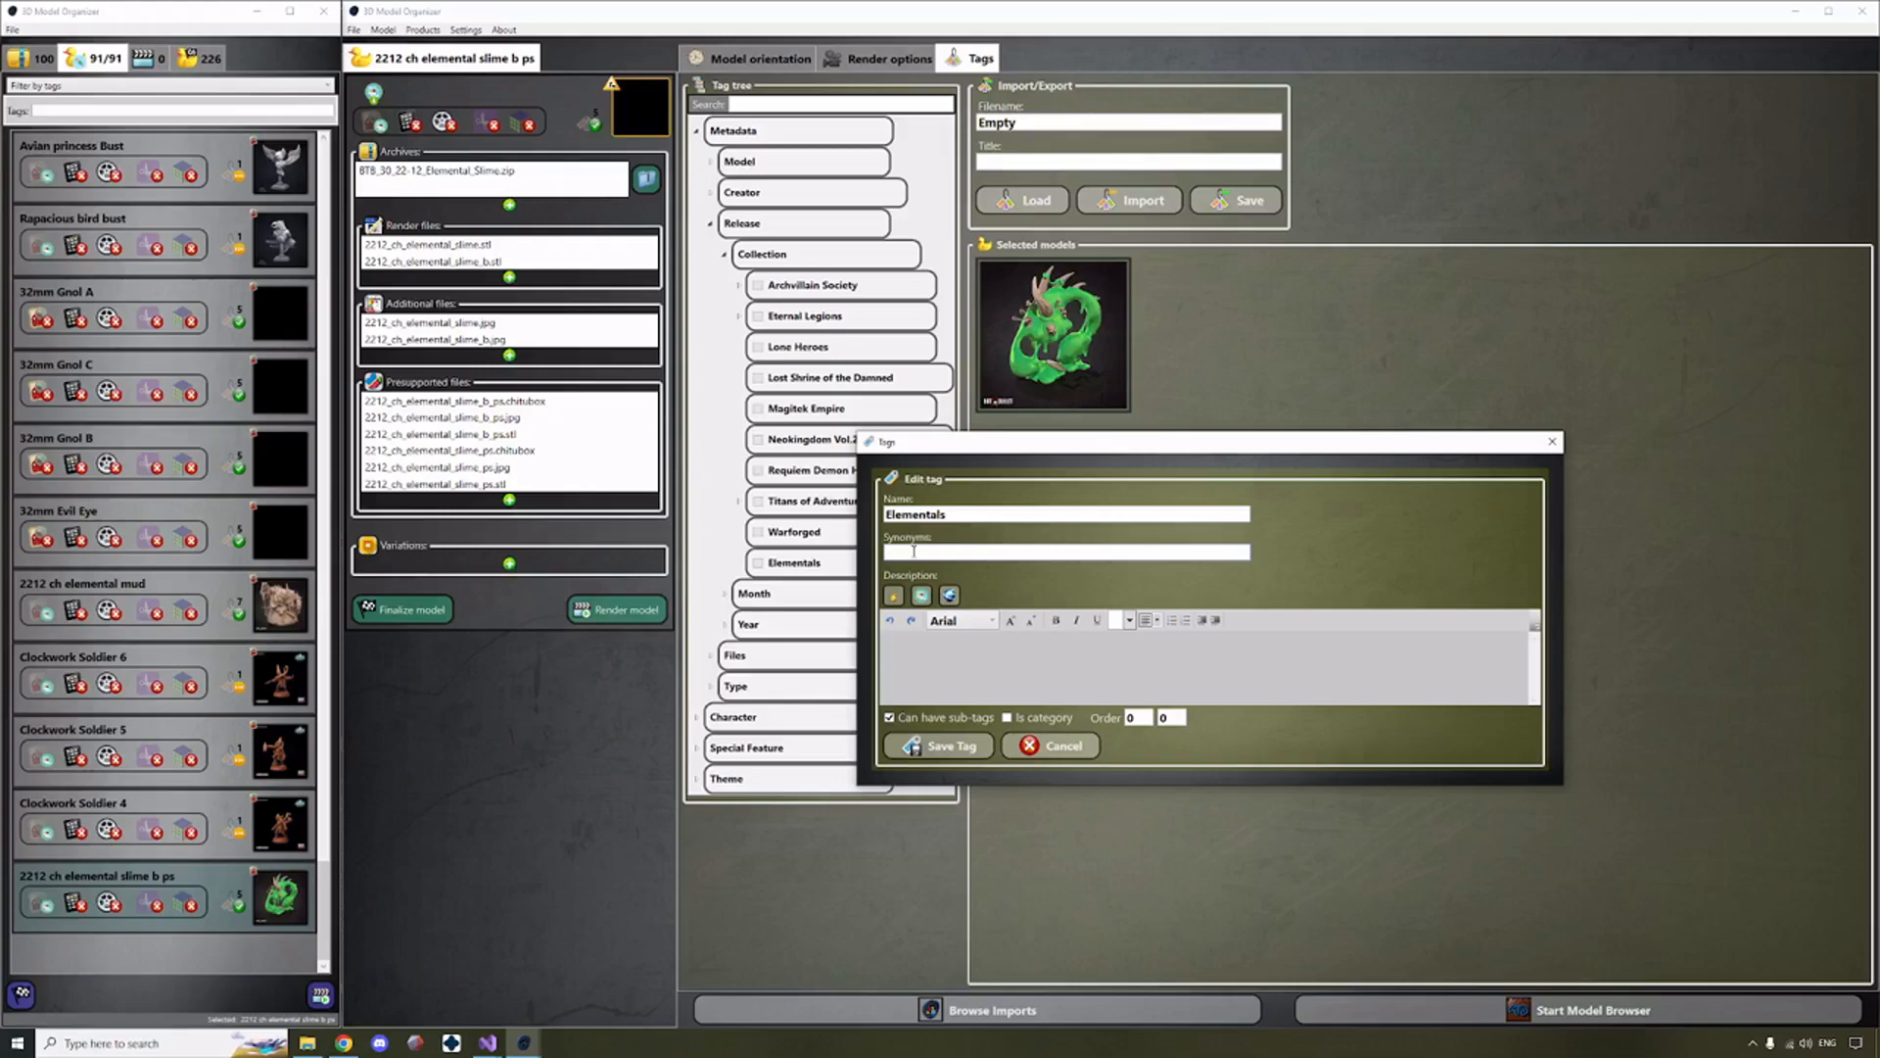
# Copy the address of the MyMiniFactory December 2022 Release - Elementals page in Chrome and return to the tag being edited.
pyautogui.moveTo(984, 450); pyautogui.dragTo(926, 459)
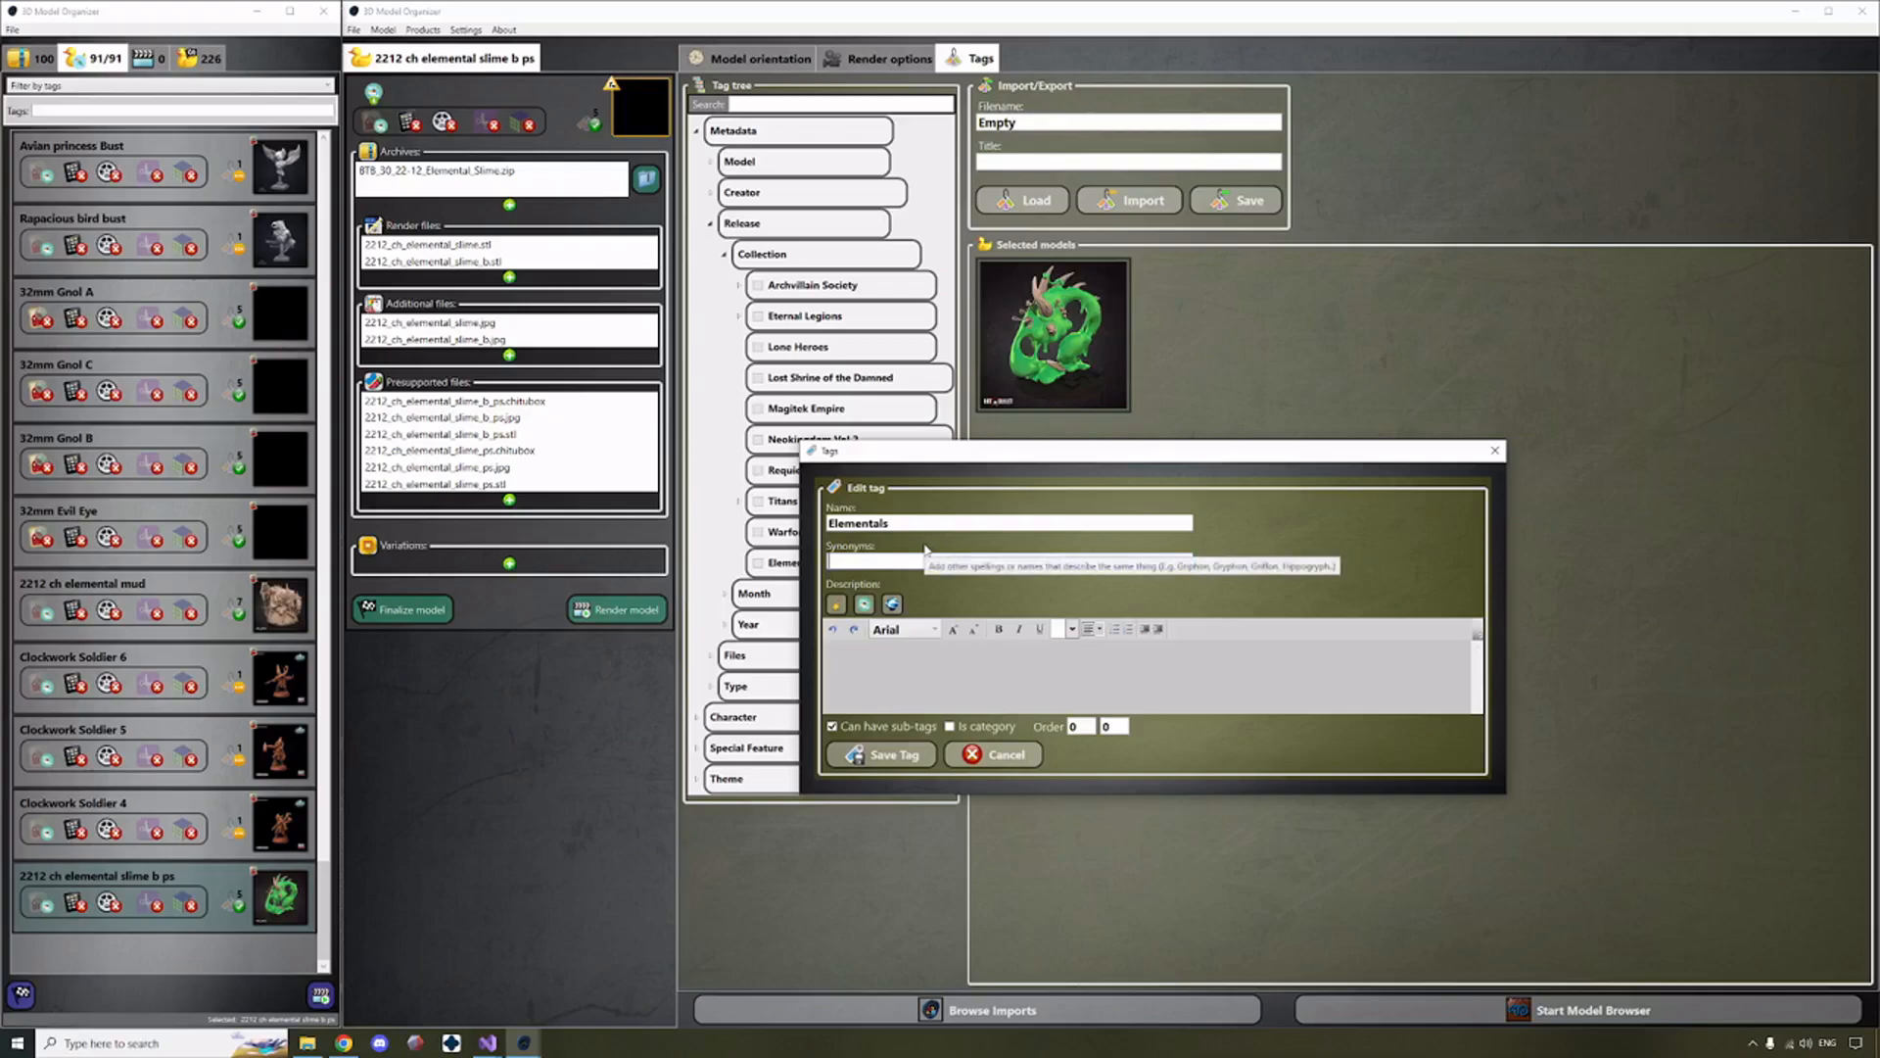
pyautogui.moveTo(928, 453); pyautogui.dragTo(925, 473)
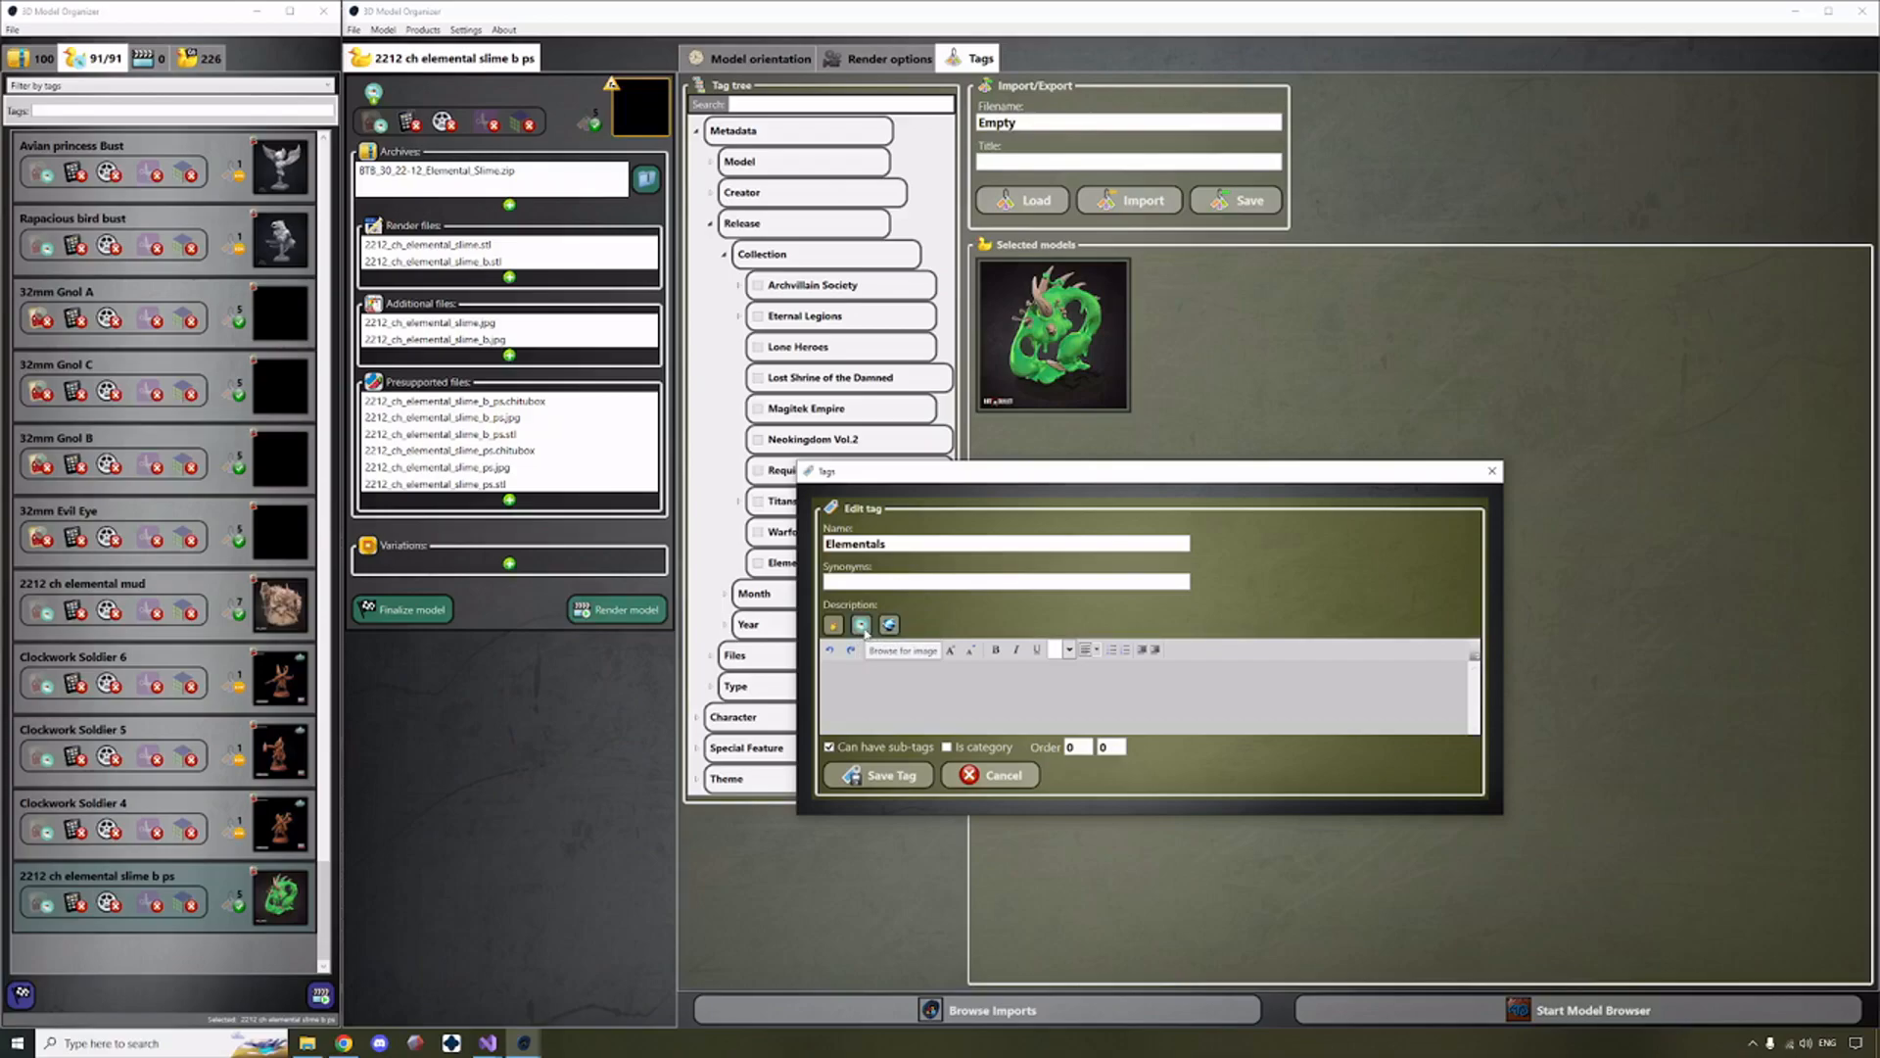
pyautogui.click(891, 674)
pyautogui.click(345, 1043)
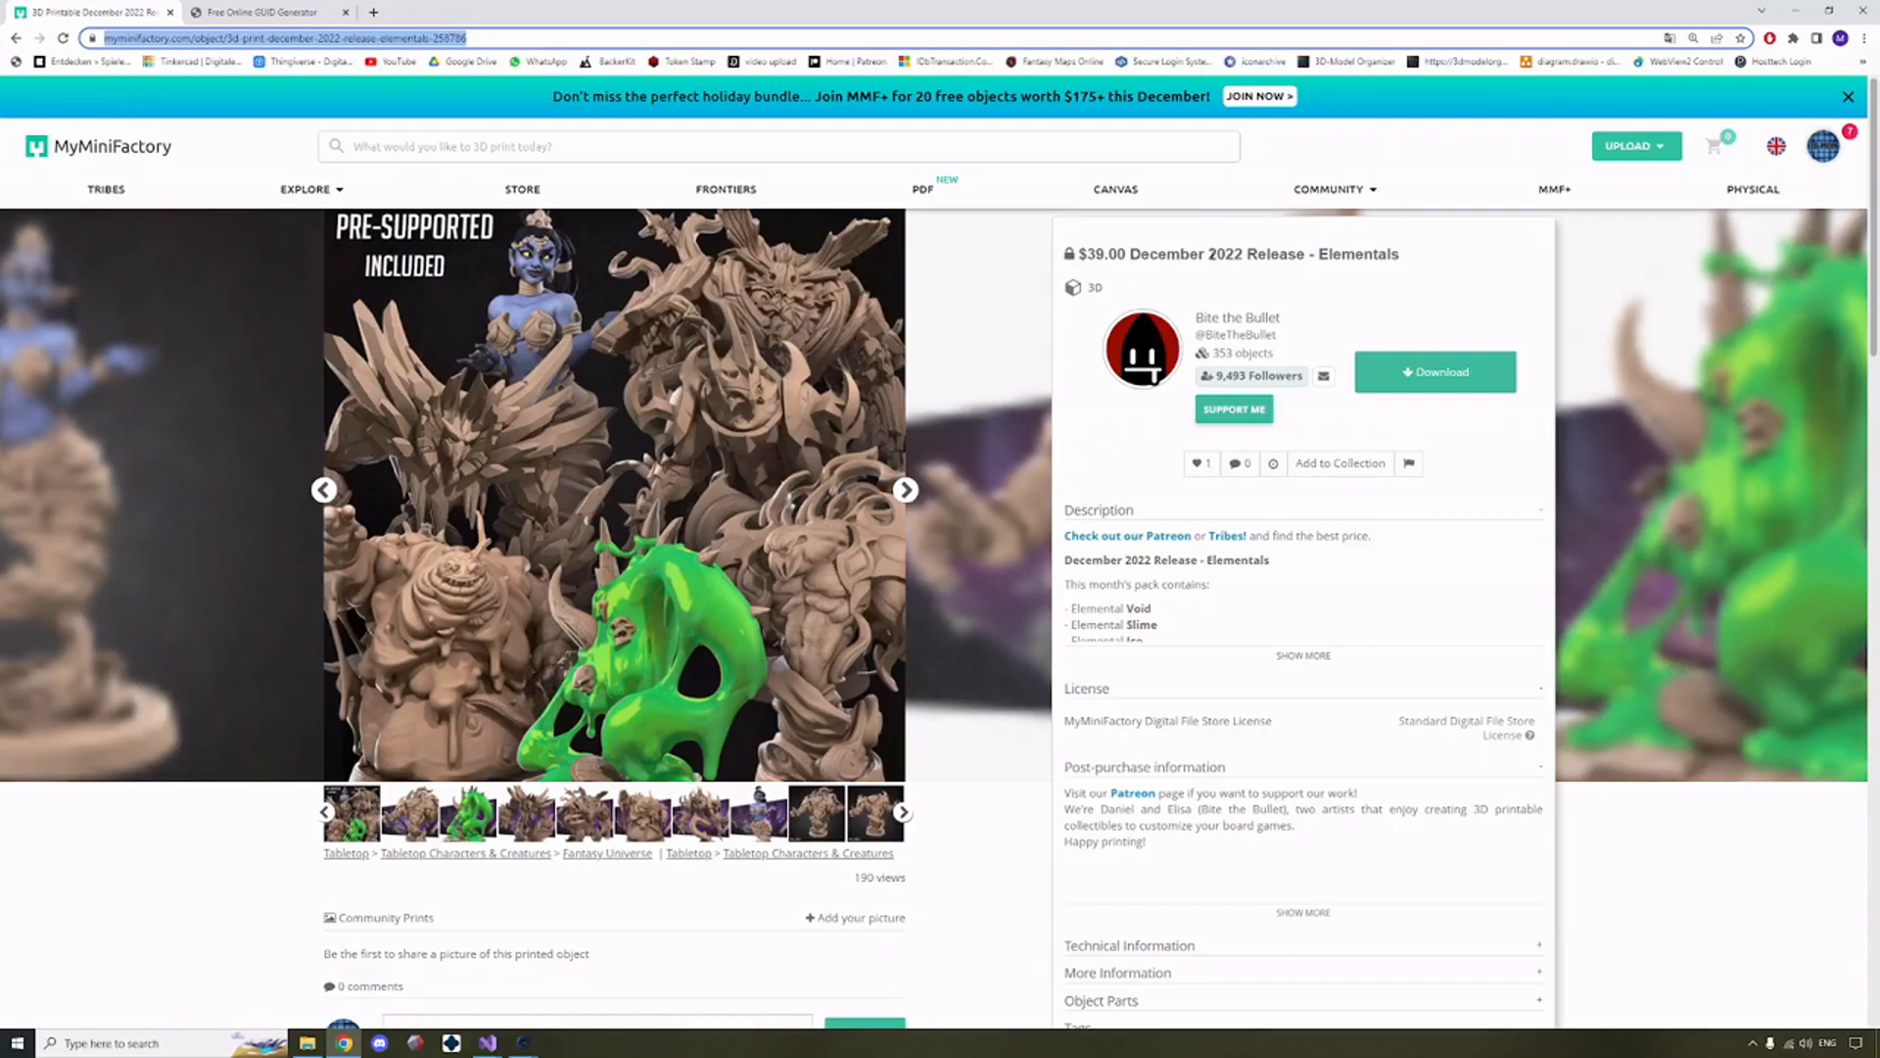
pyautogui.doubleClick(1364, 254)
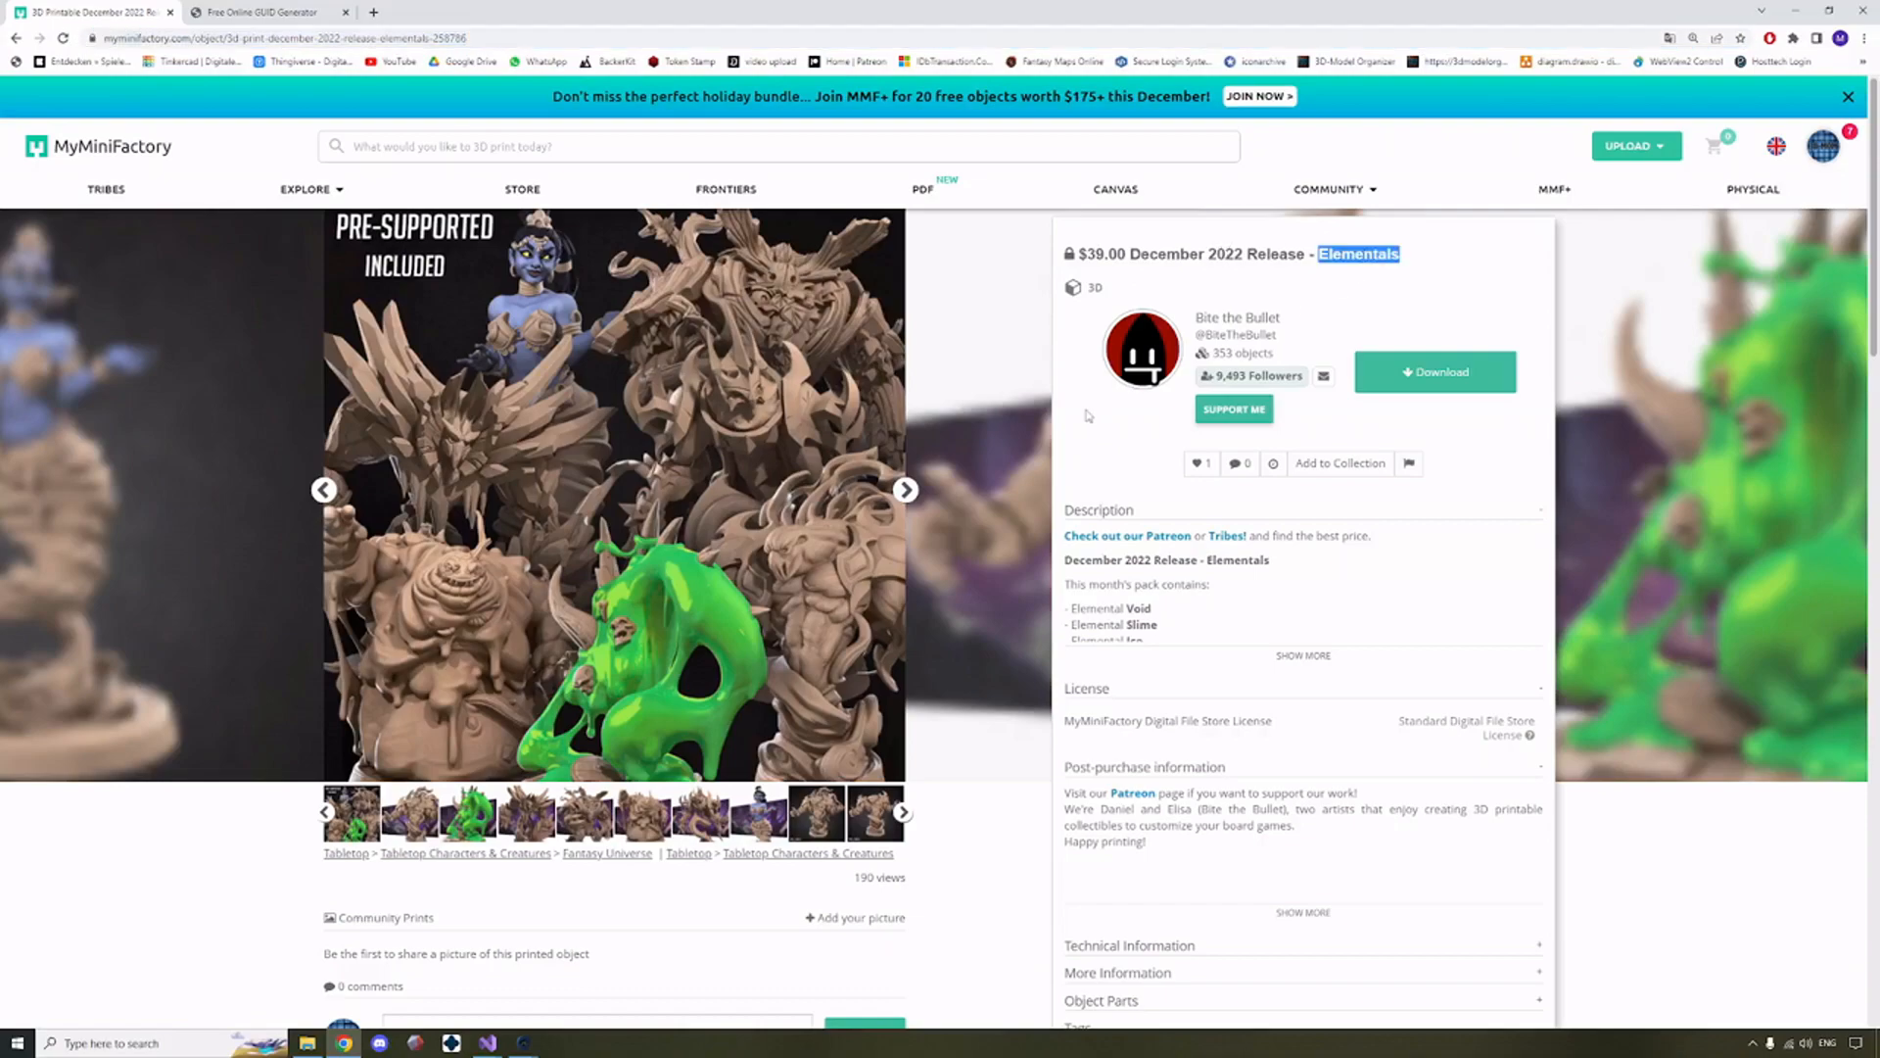
pyautogui.click(498, 36)
pyautogui.hotkey('ctrl', 'c')
pyautogui.hotkey('alt', 'Tab')
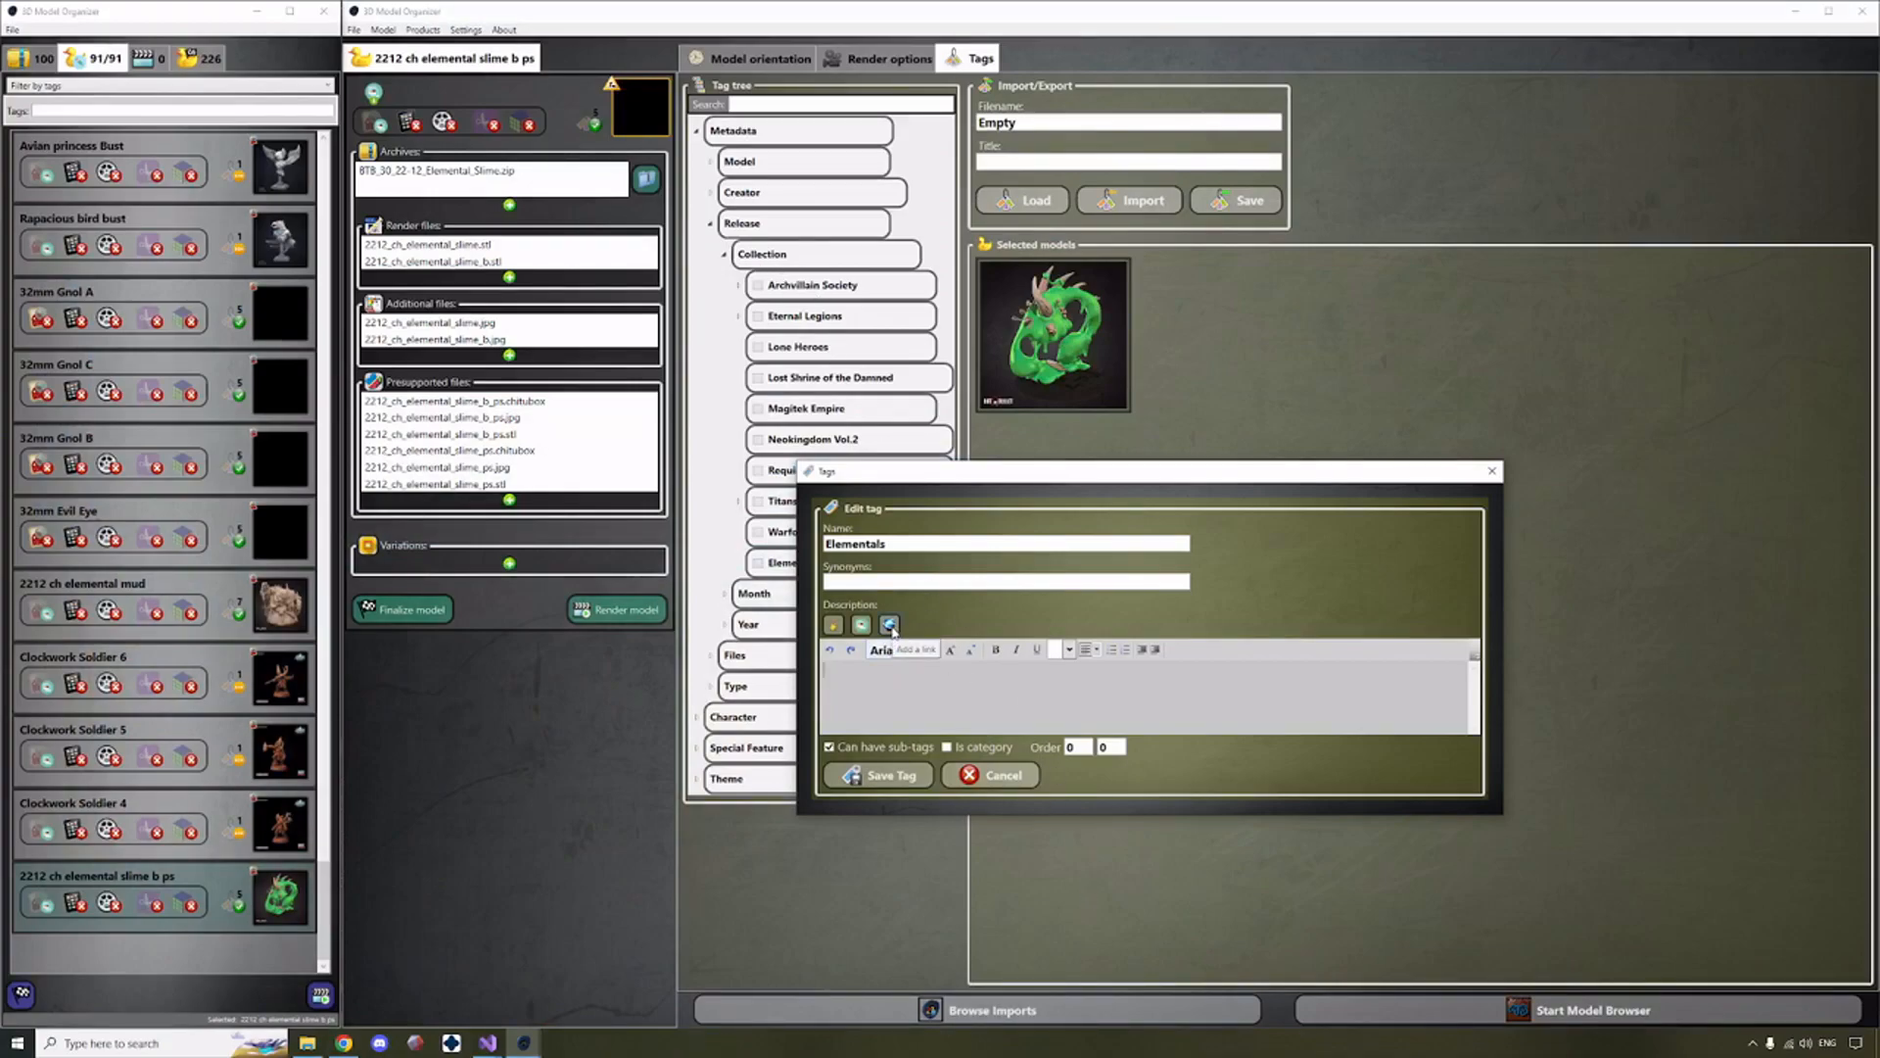
# Insert a link in the Elementals tag's description and replace its placeholder address with the copied MyMiniFactory URL.
pyautogui.click(889, 624)
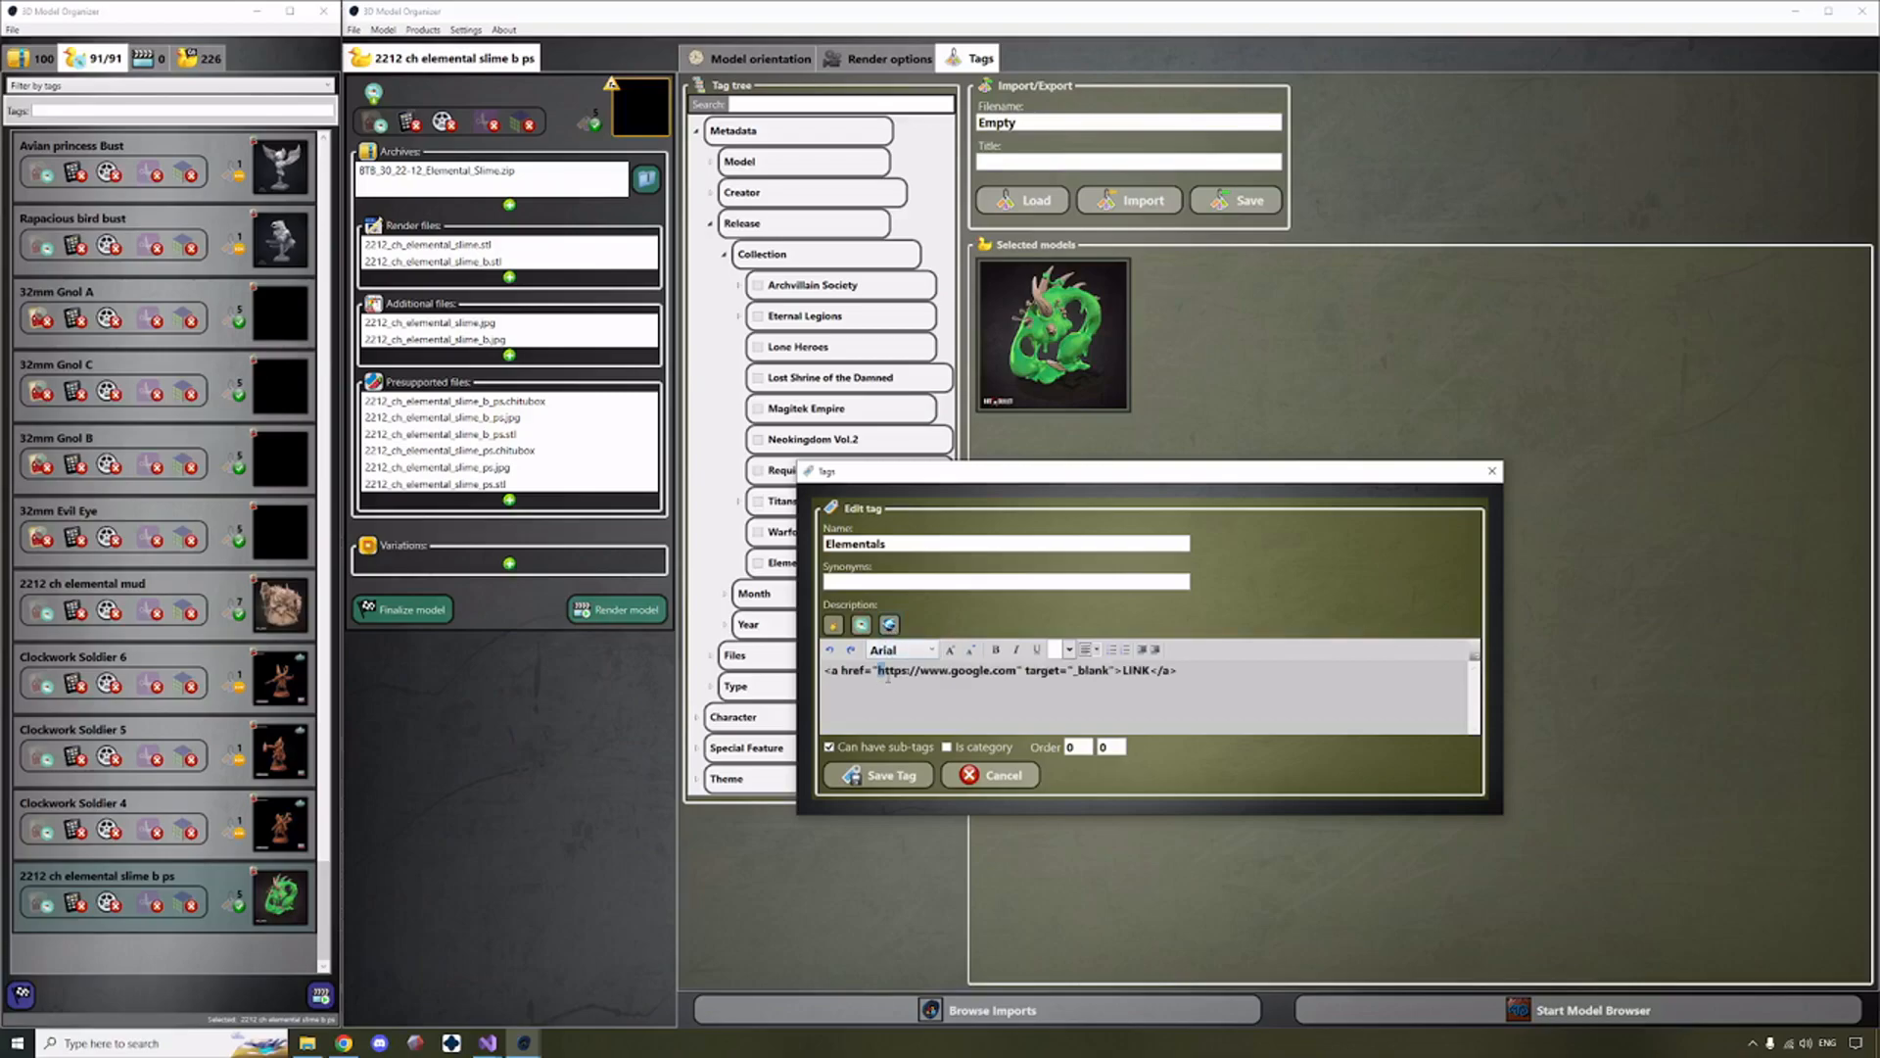
pyautogui.moveTo(879, 671); pyautogui.dragTo(1016, 672)
pyautogui.hotkey('ctrl', 'v')
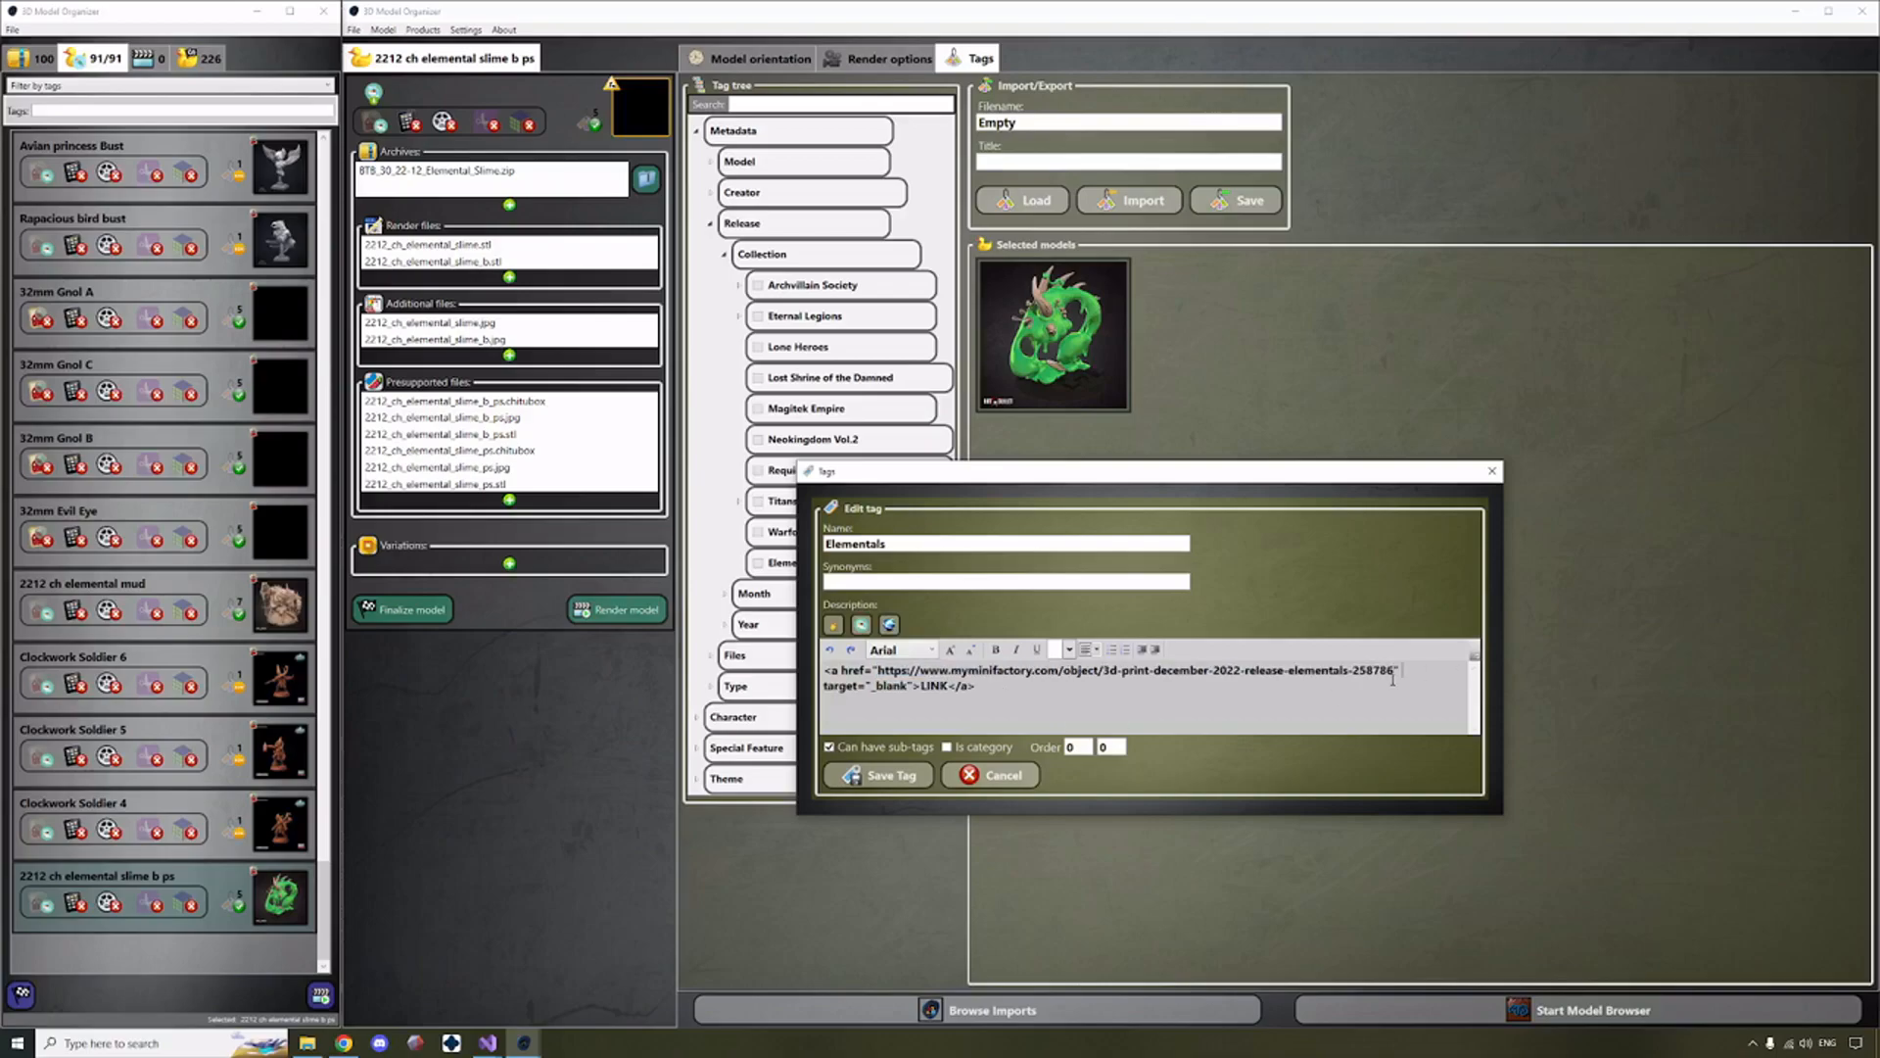
# Change the link text in the tag description to "MMF link".
pyautogui.moveTo(922, 686); pyautogui.dragTo(948, 686)
pyautogui.click(950, 688)
pyautogui.doubleClick(931, 686)
pyautogui.write('MMF link')
# Disallow sub-tags for the Elementals tag, keep its order values at 0, and save the tag.
pyautogui.click(831, 748)
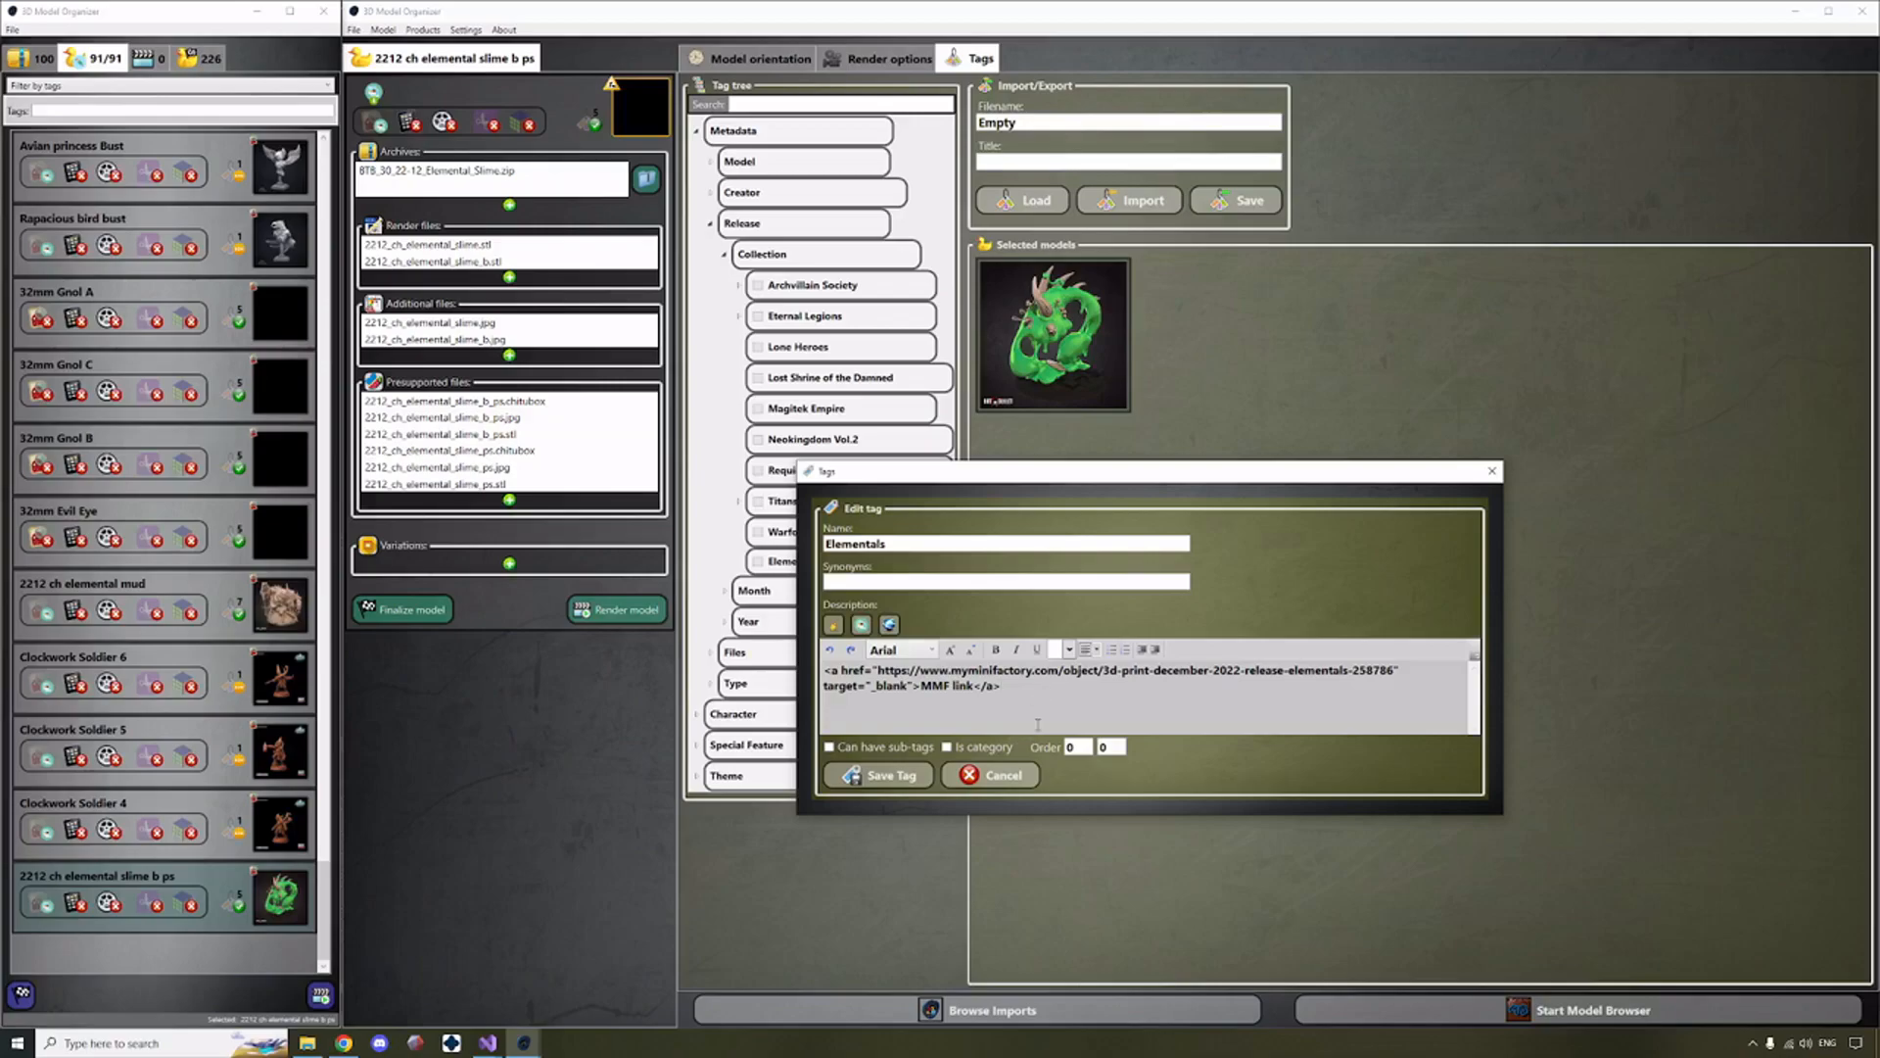
pyautogui.doubleClick(1077, 748)
pyautogui.click(1114, 749)
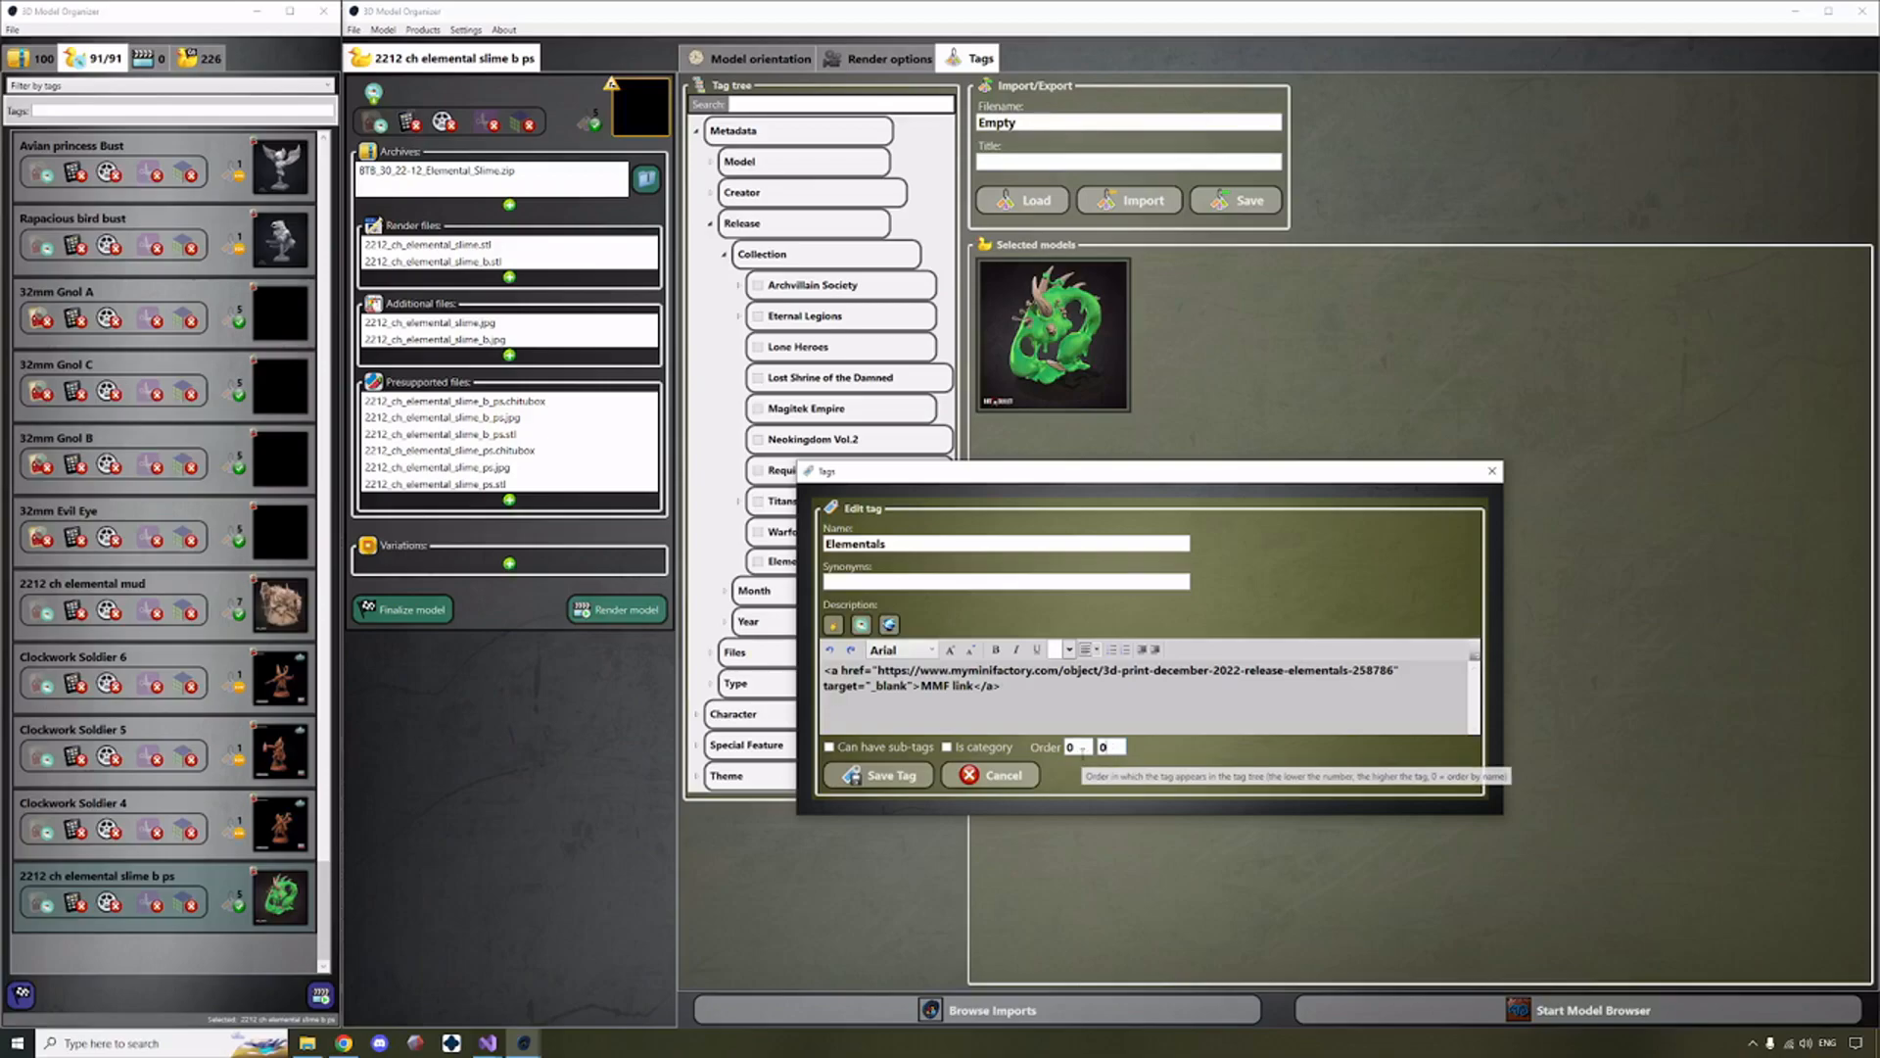
pyautogui.doubleClick(1077, 748)
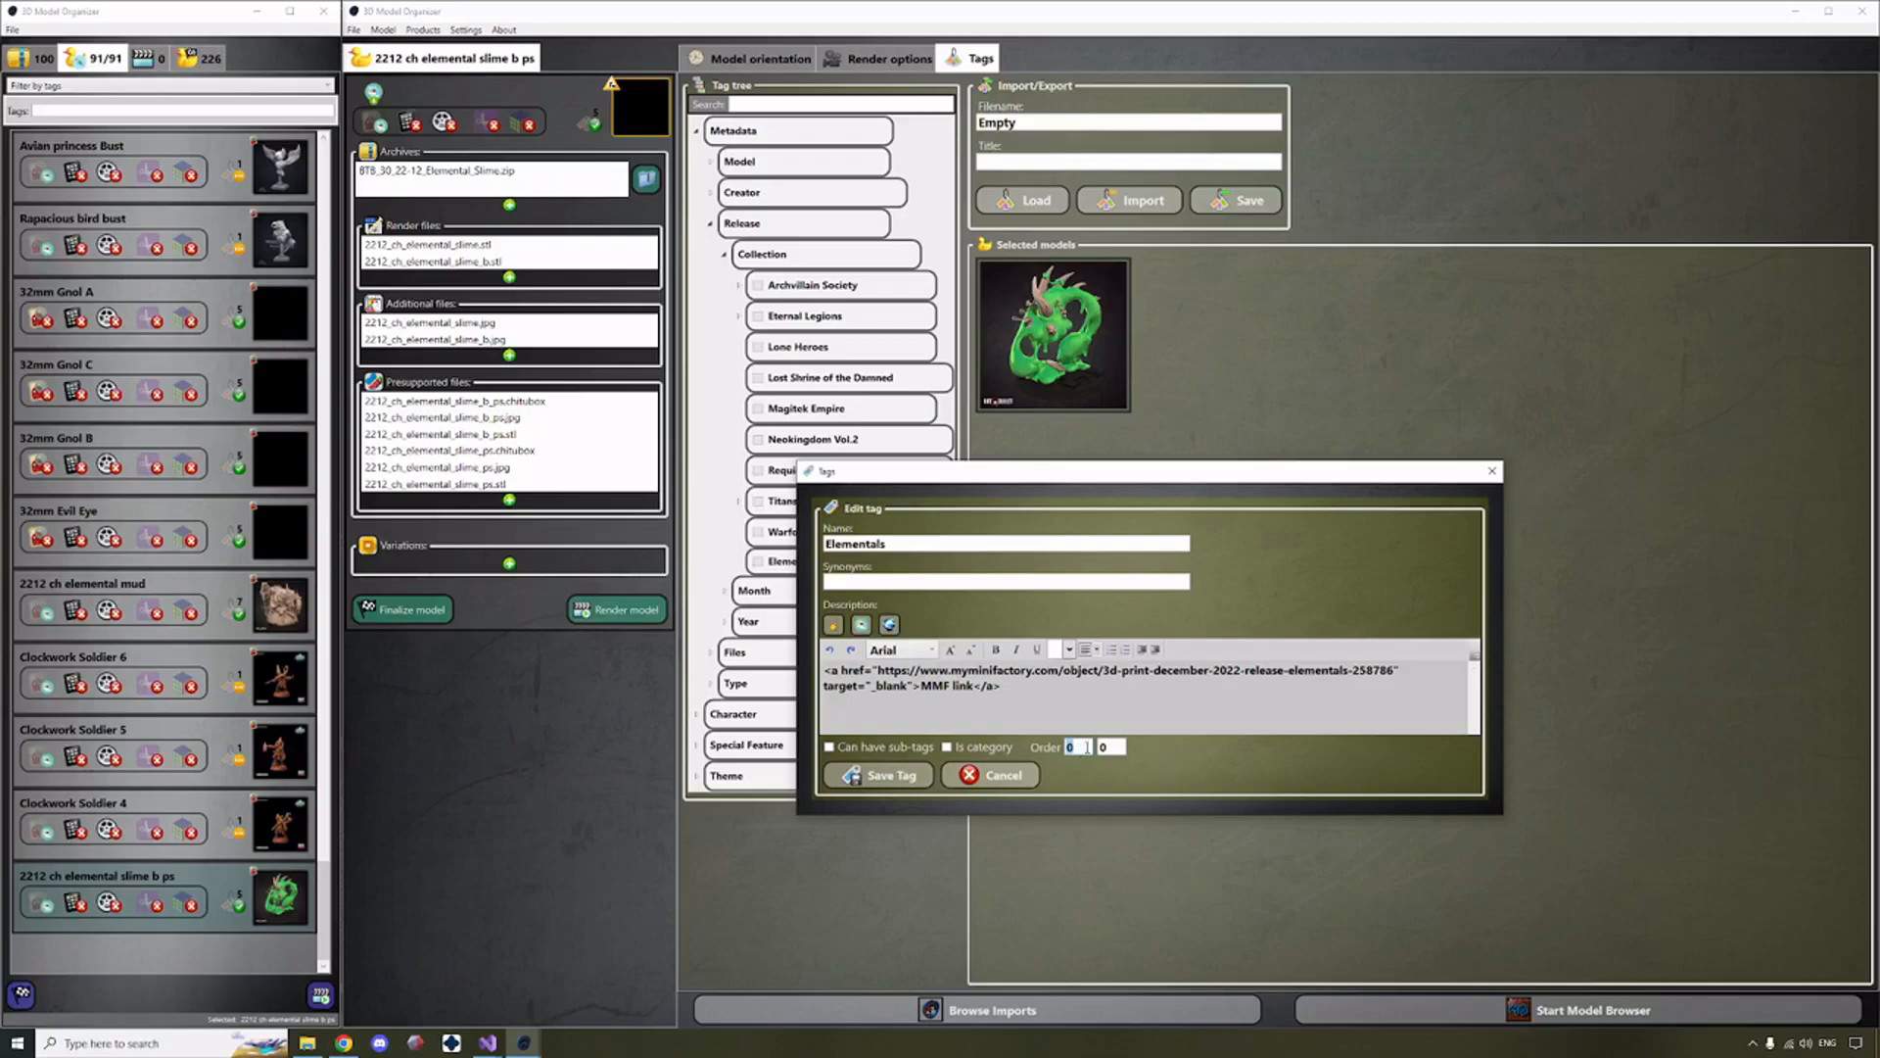
pyautogui.click(1089, 712)
pyautogui.click(1071, 748)
pyautogui.click(1110, 747)
pyautogui.moveTo(1004, 686); pyautogui.dragTo(814, 668)
pyautogui.click(1028, 691)
pyautogui.moveTo(1120, 747); pyautogui.dragTo(1076, 746)
pyautogui.doubleClick(1072, 746)
pyautogui.click(877, 777)
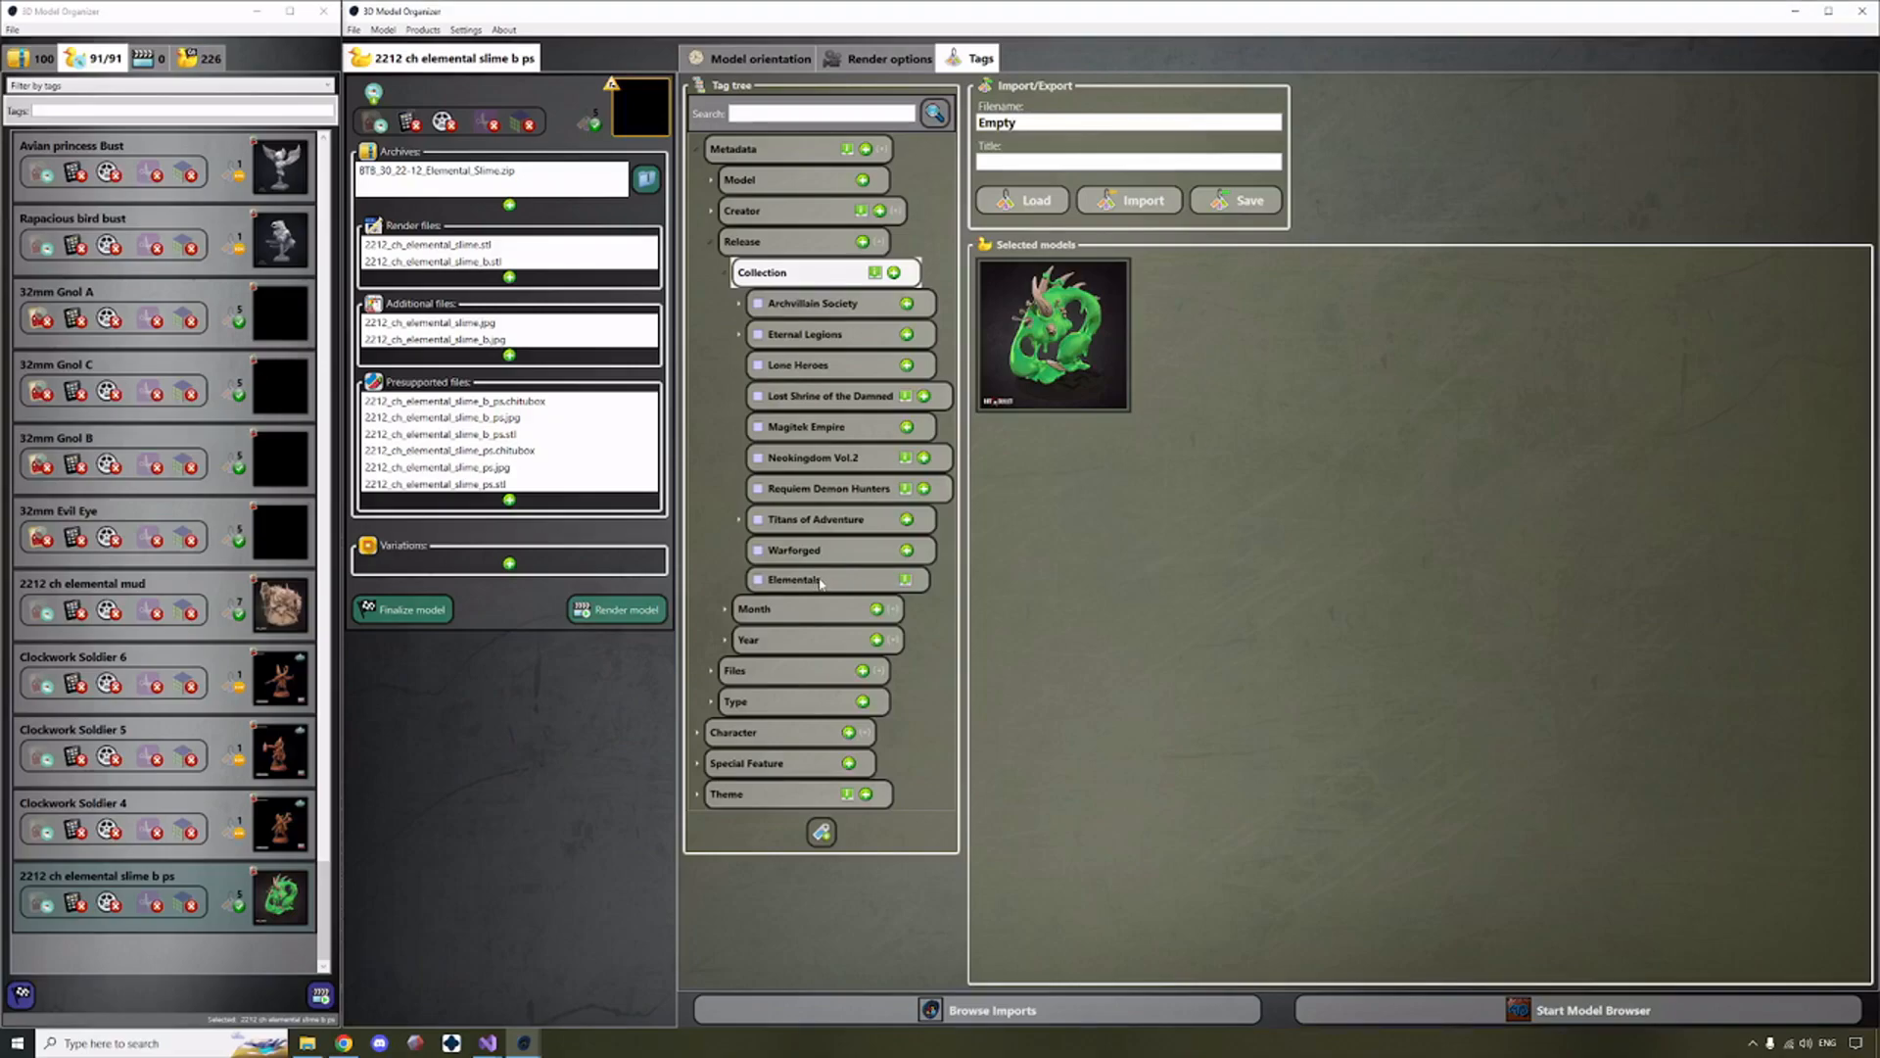
# Add 2212 ch elemental mud to the model selection and assign the Elementals tag to both selected models.
pyautogui.click(879, 582)
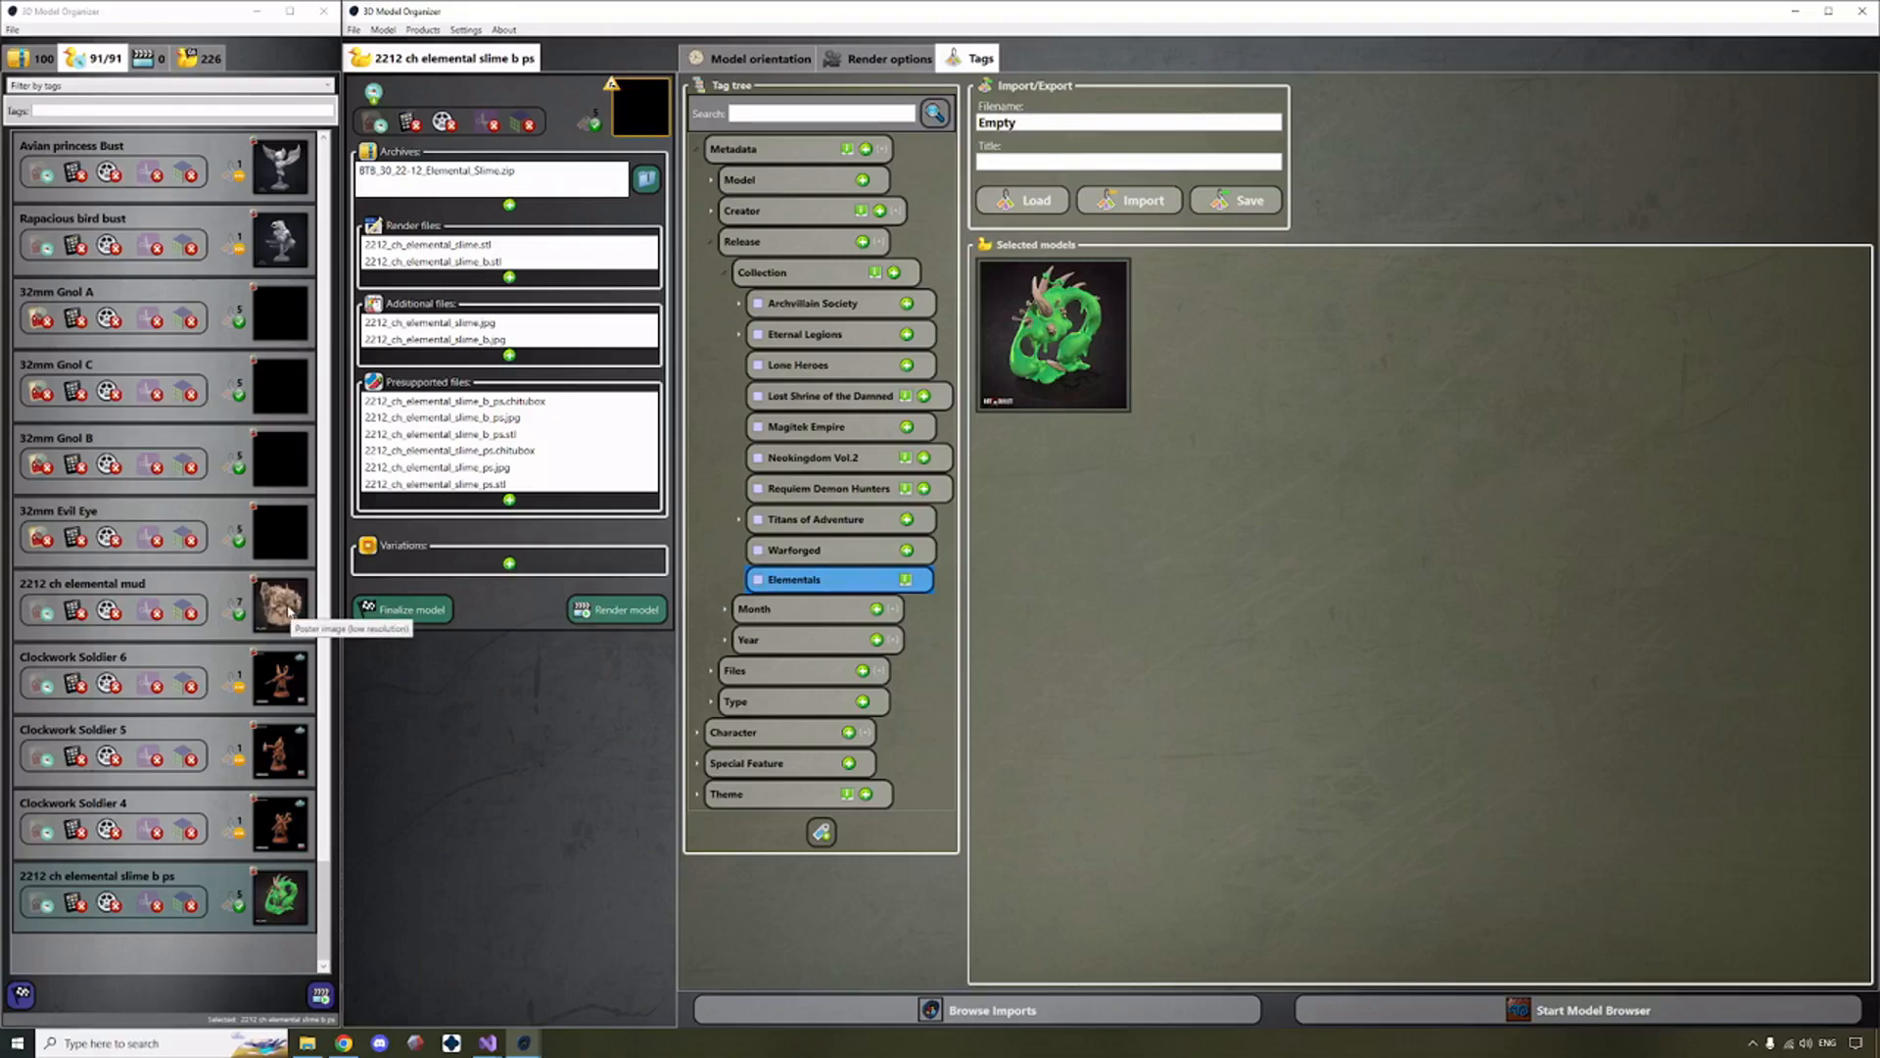
pyautogui.keyDown('ctrl'); pyautogui.click(218, 587); pyautogui.keyUp('ctrl')
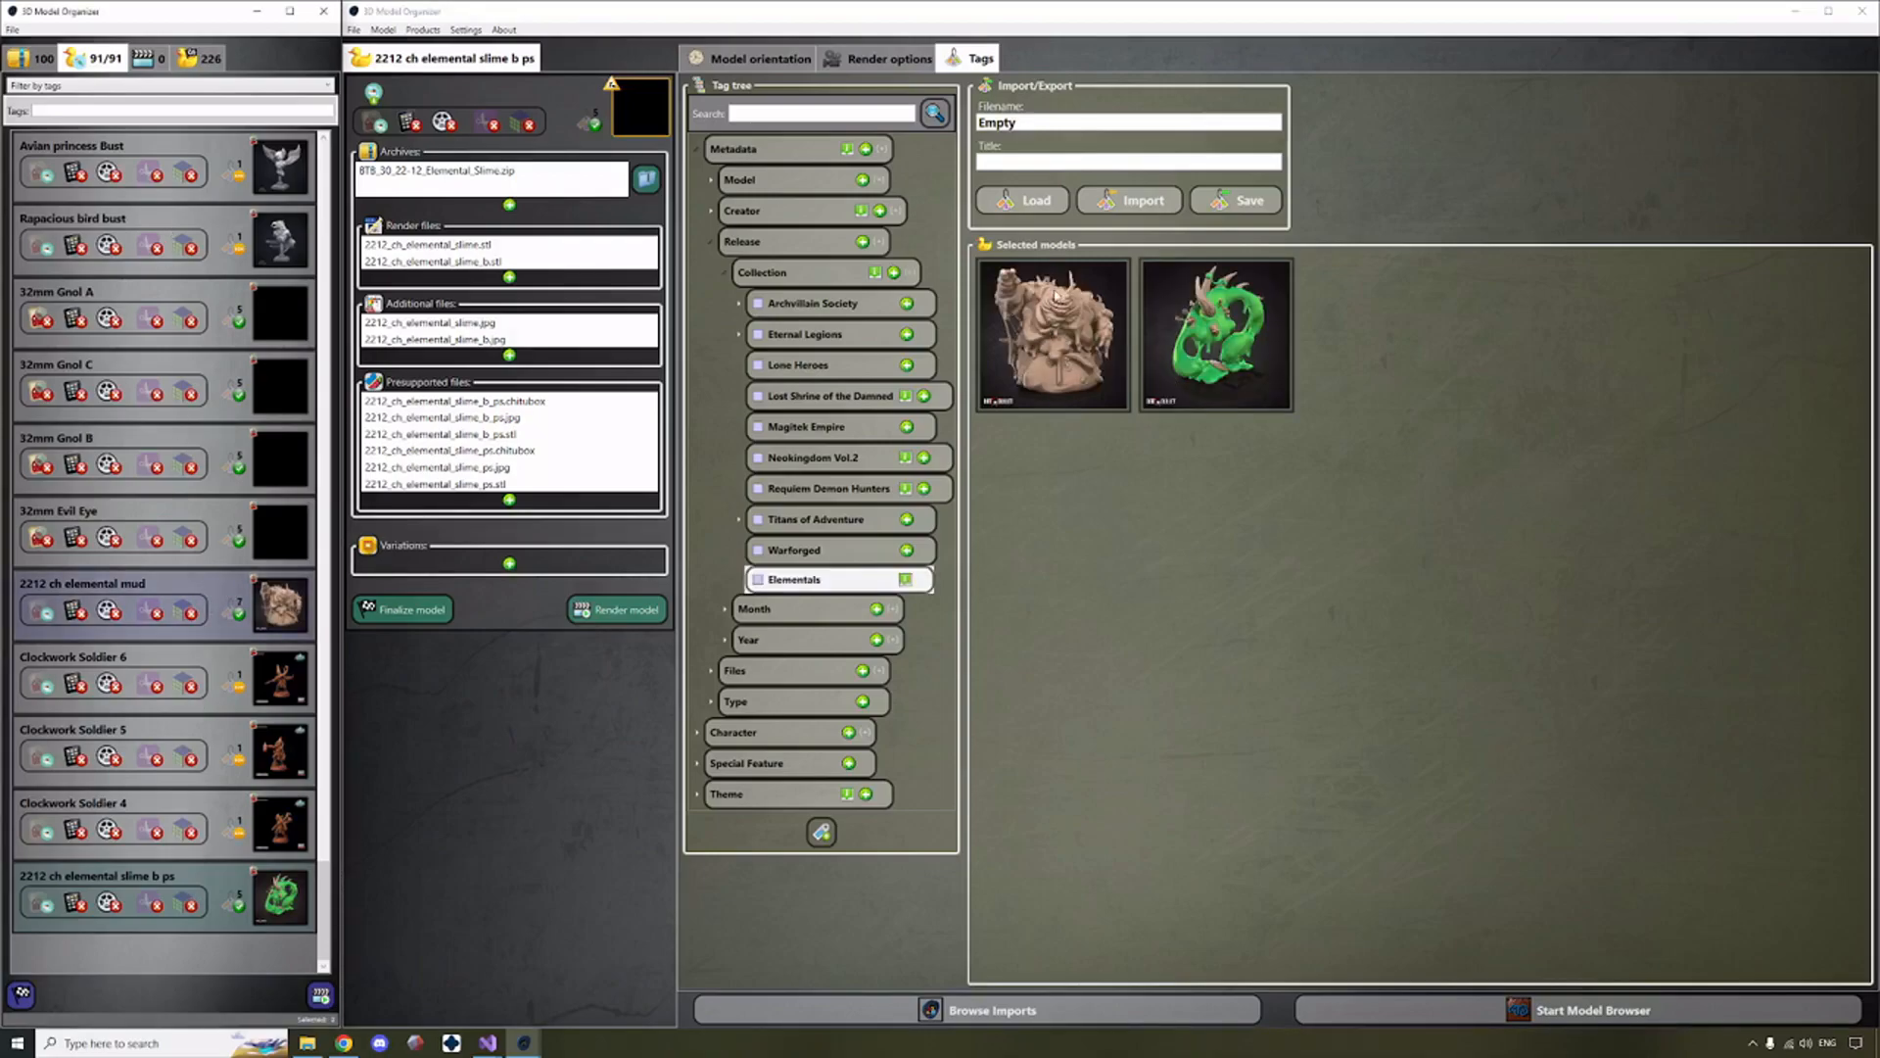
pyautogui.moveTo(1195, 316)
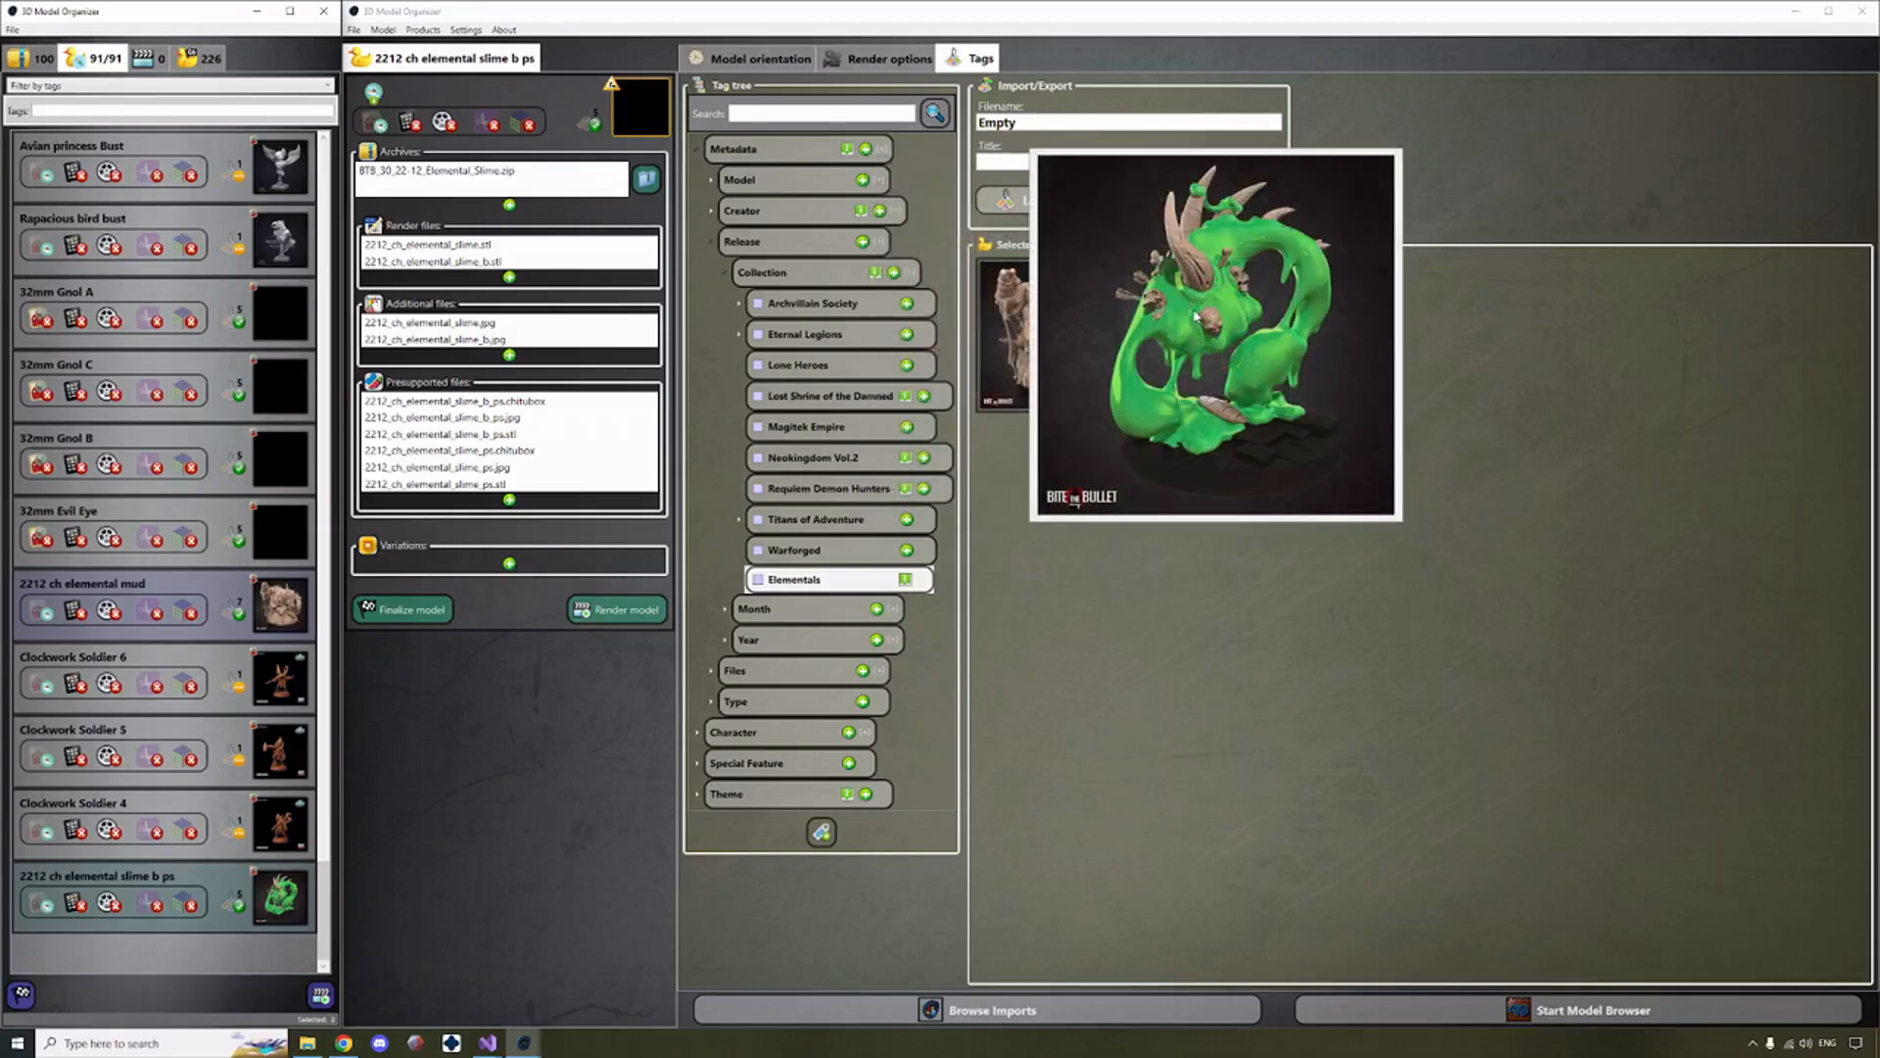
pyautogui.moveTo(1095, 319)
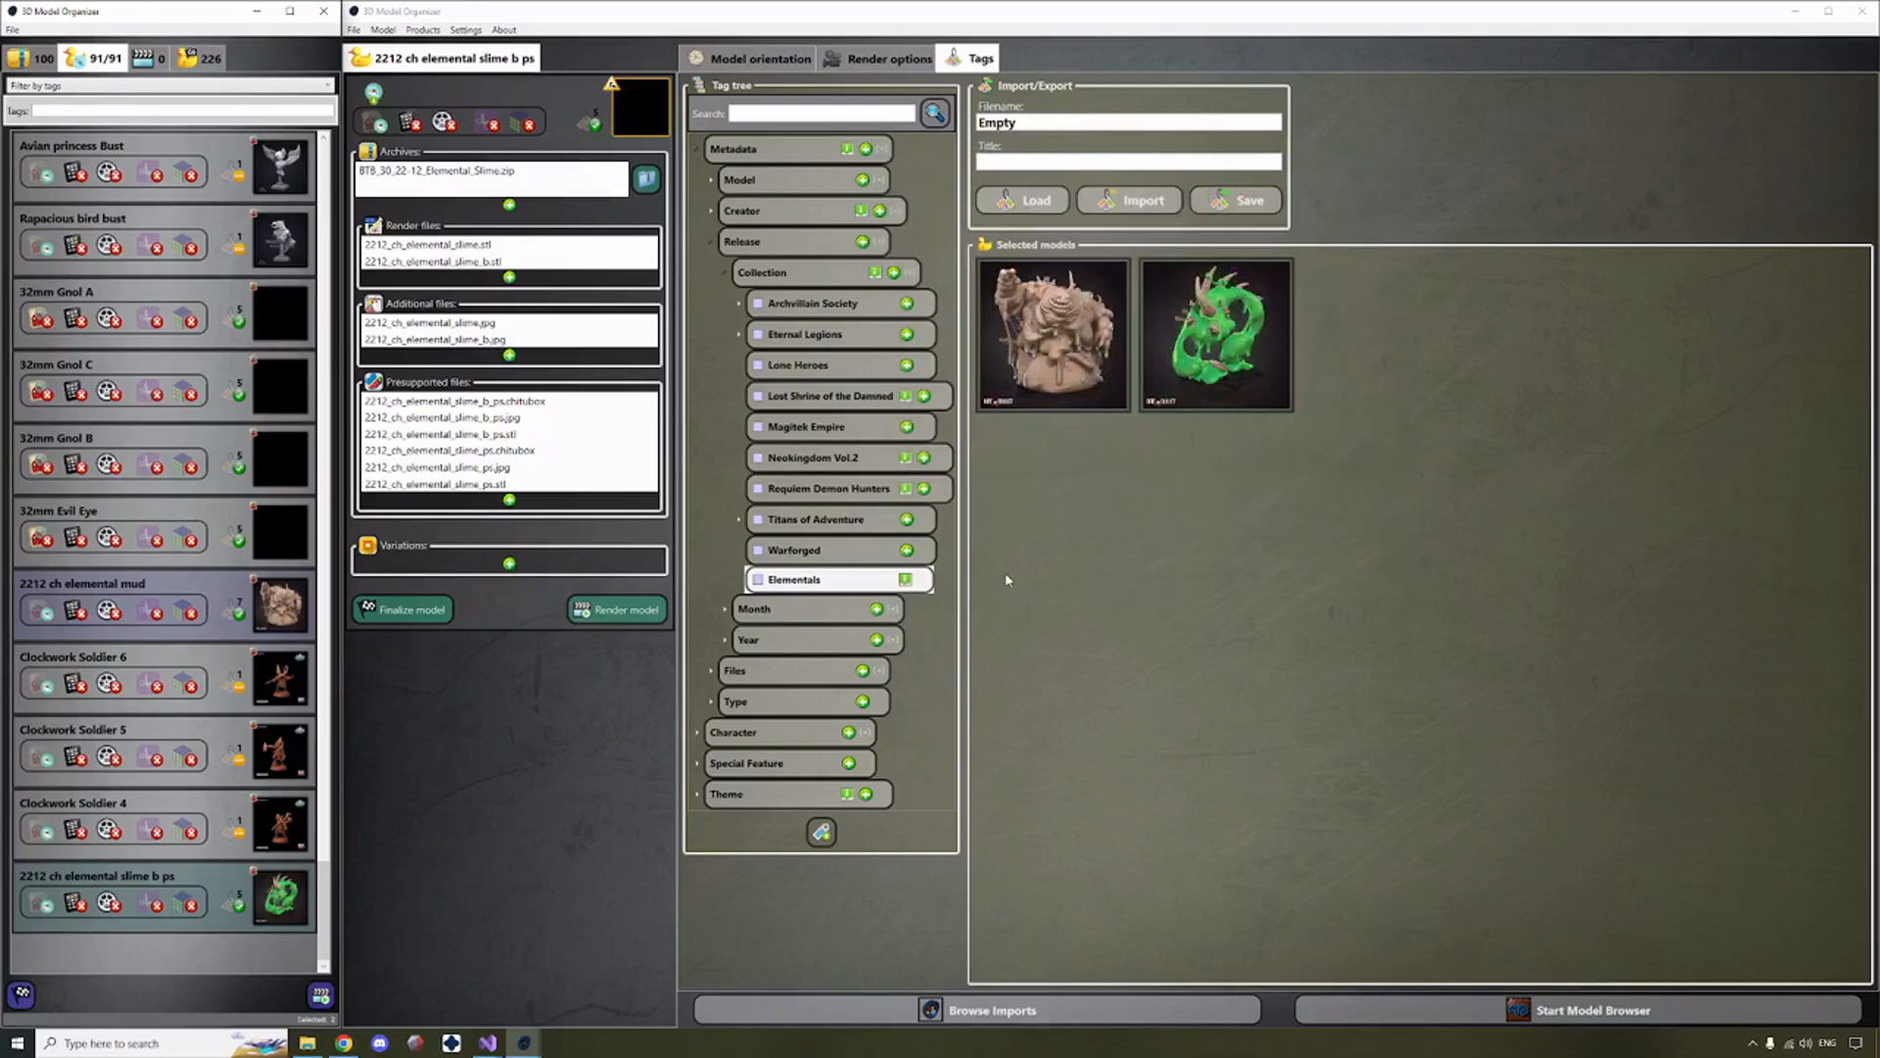
pyautogui.click(758, 581)
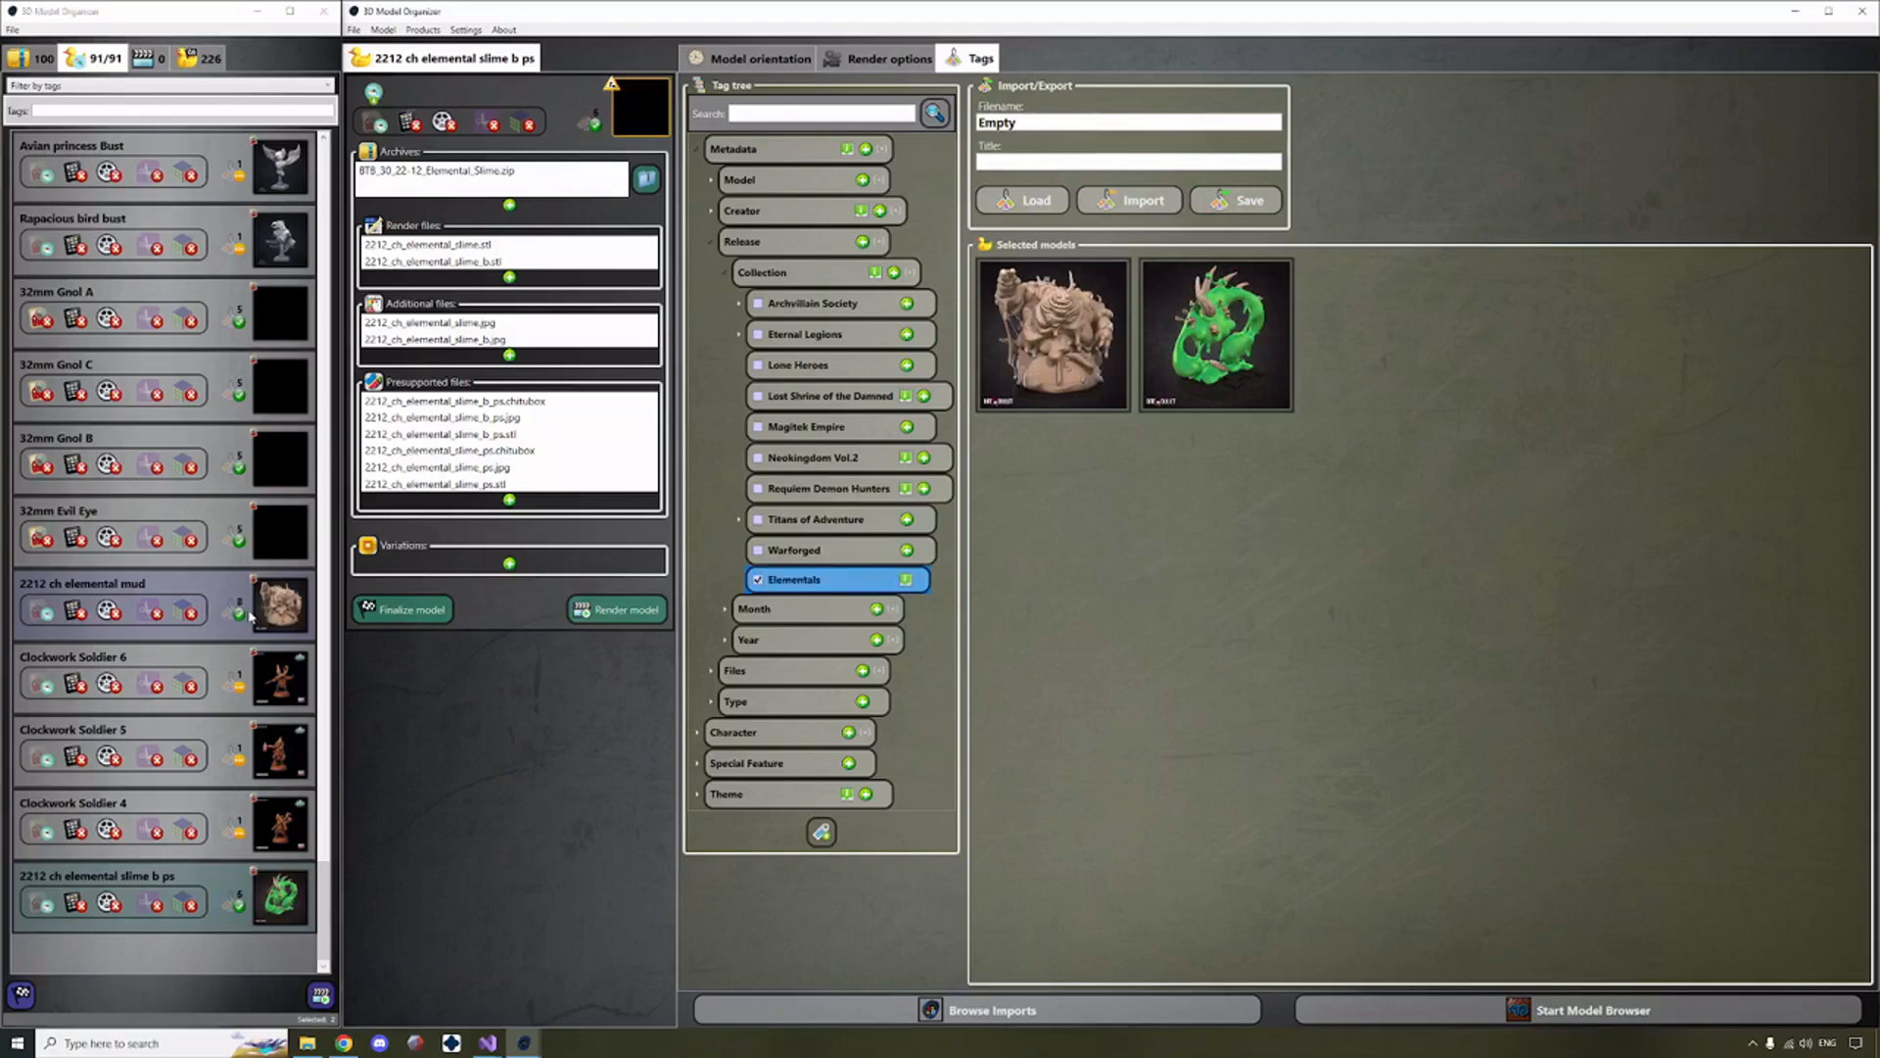
pyautogui.click(758, 580)
pyautogui.click(758, 580)
# Start finalizing only the 2212 ch elemental slime b ps model and insert a link to 2212_ch_elemental_slime.jpg in its description.
pyautogui.click(218, 886)
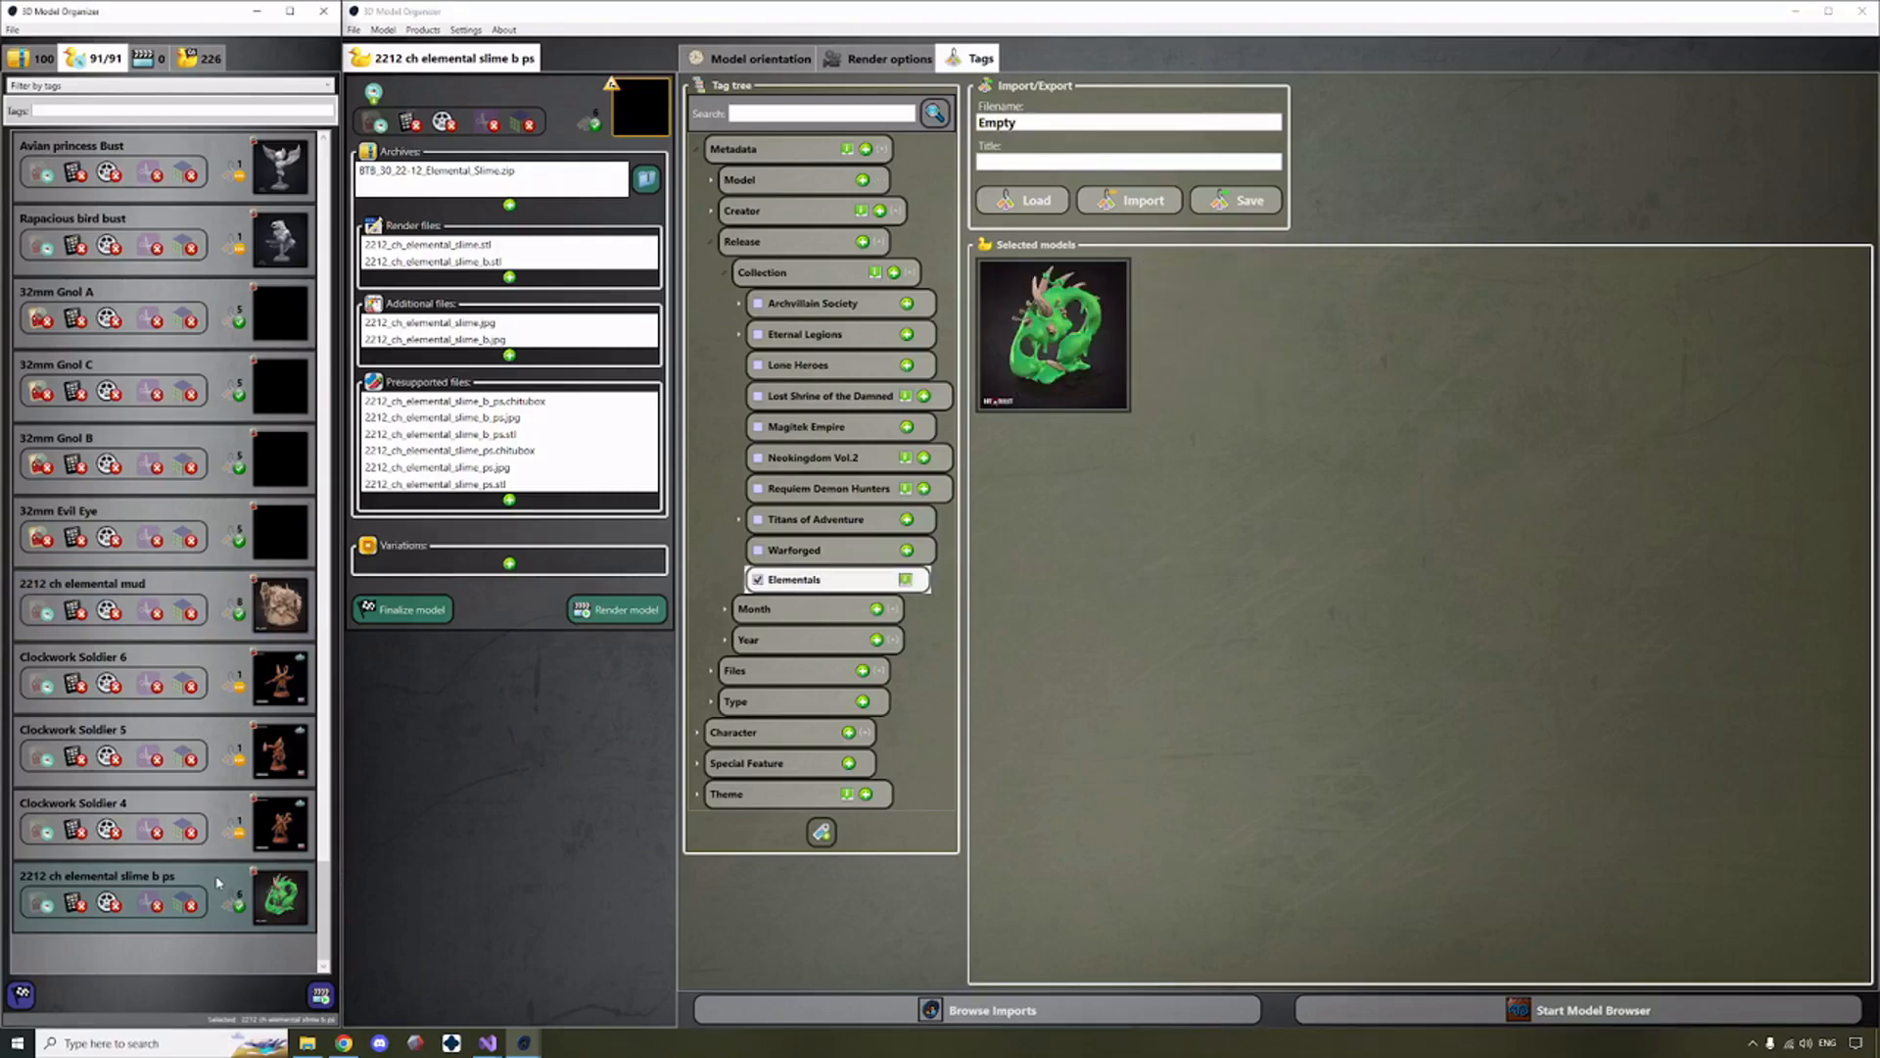
pyautogui.rightClick(218, 882)
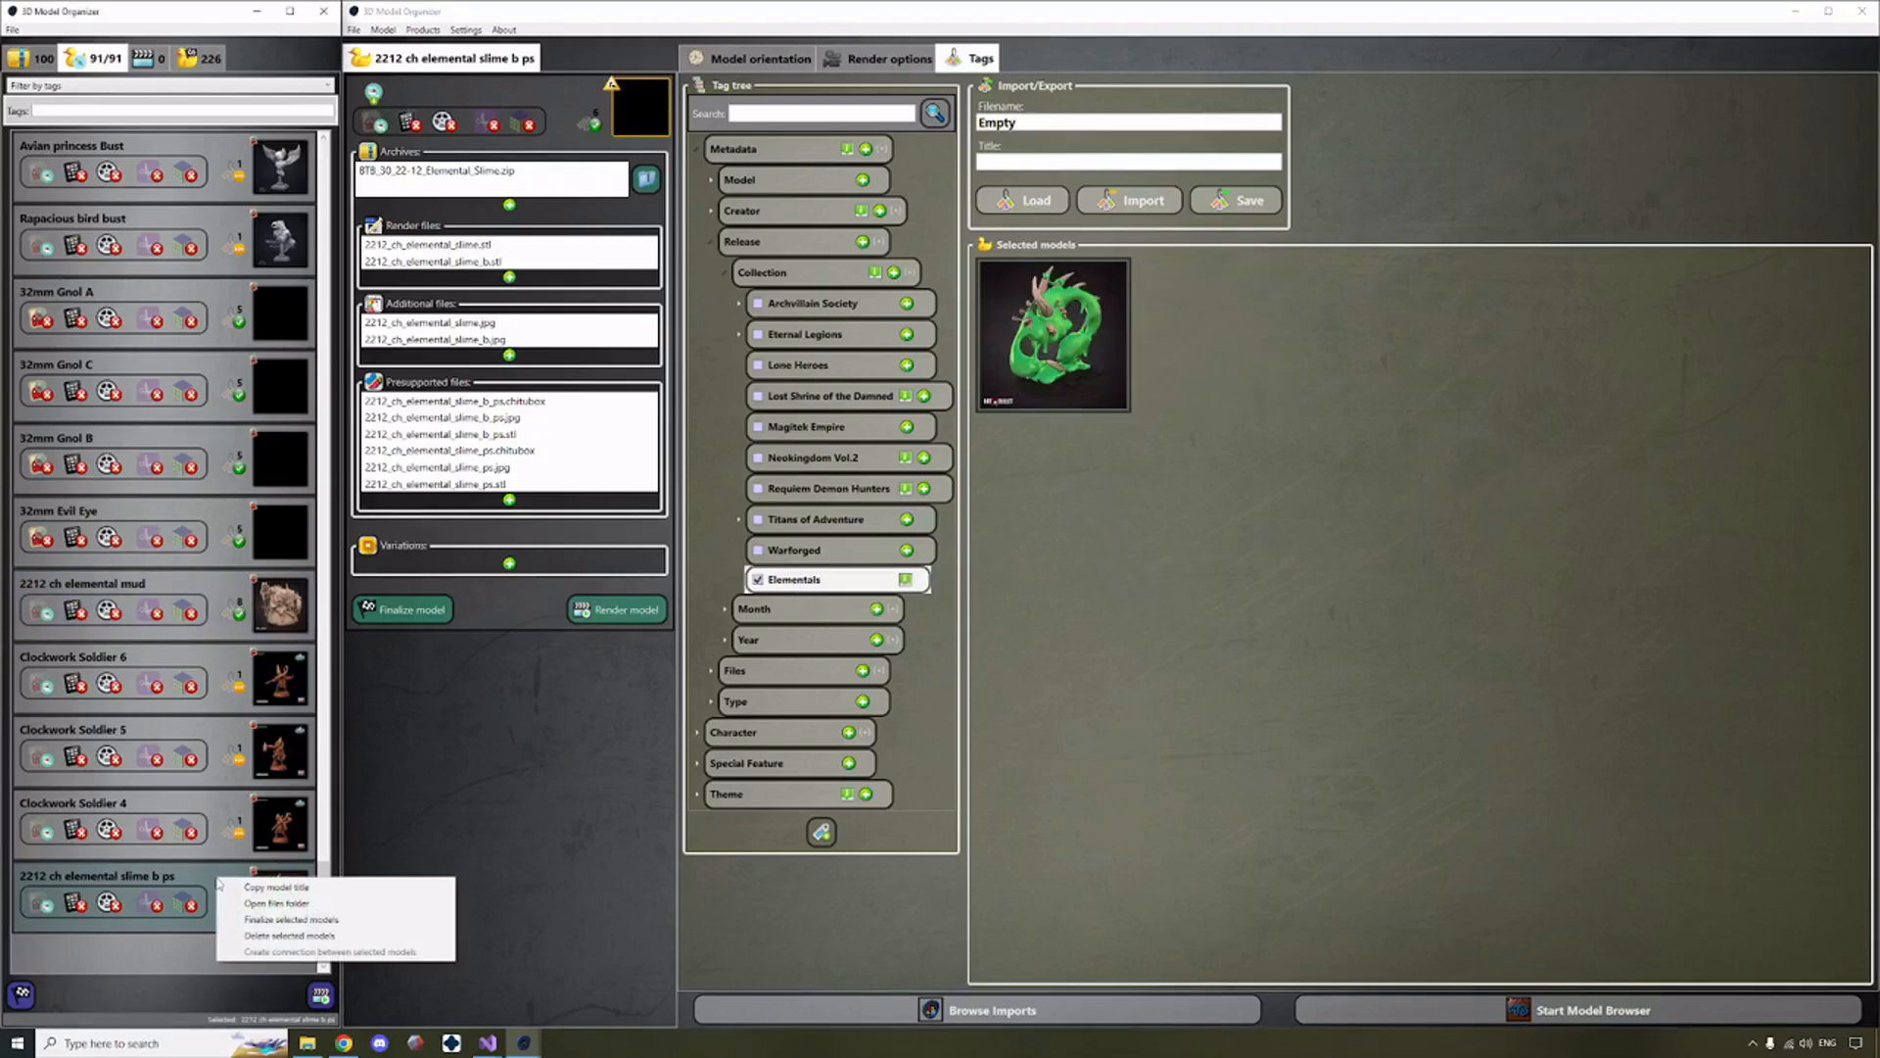
pyautogui.click(270, 921)
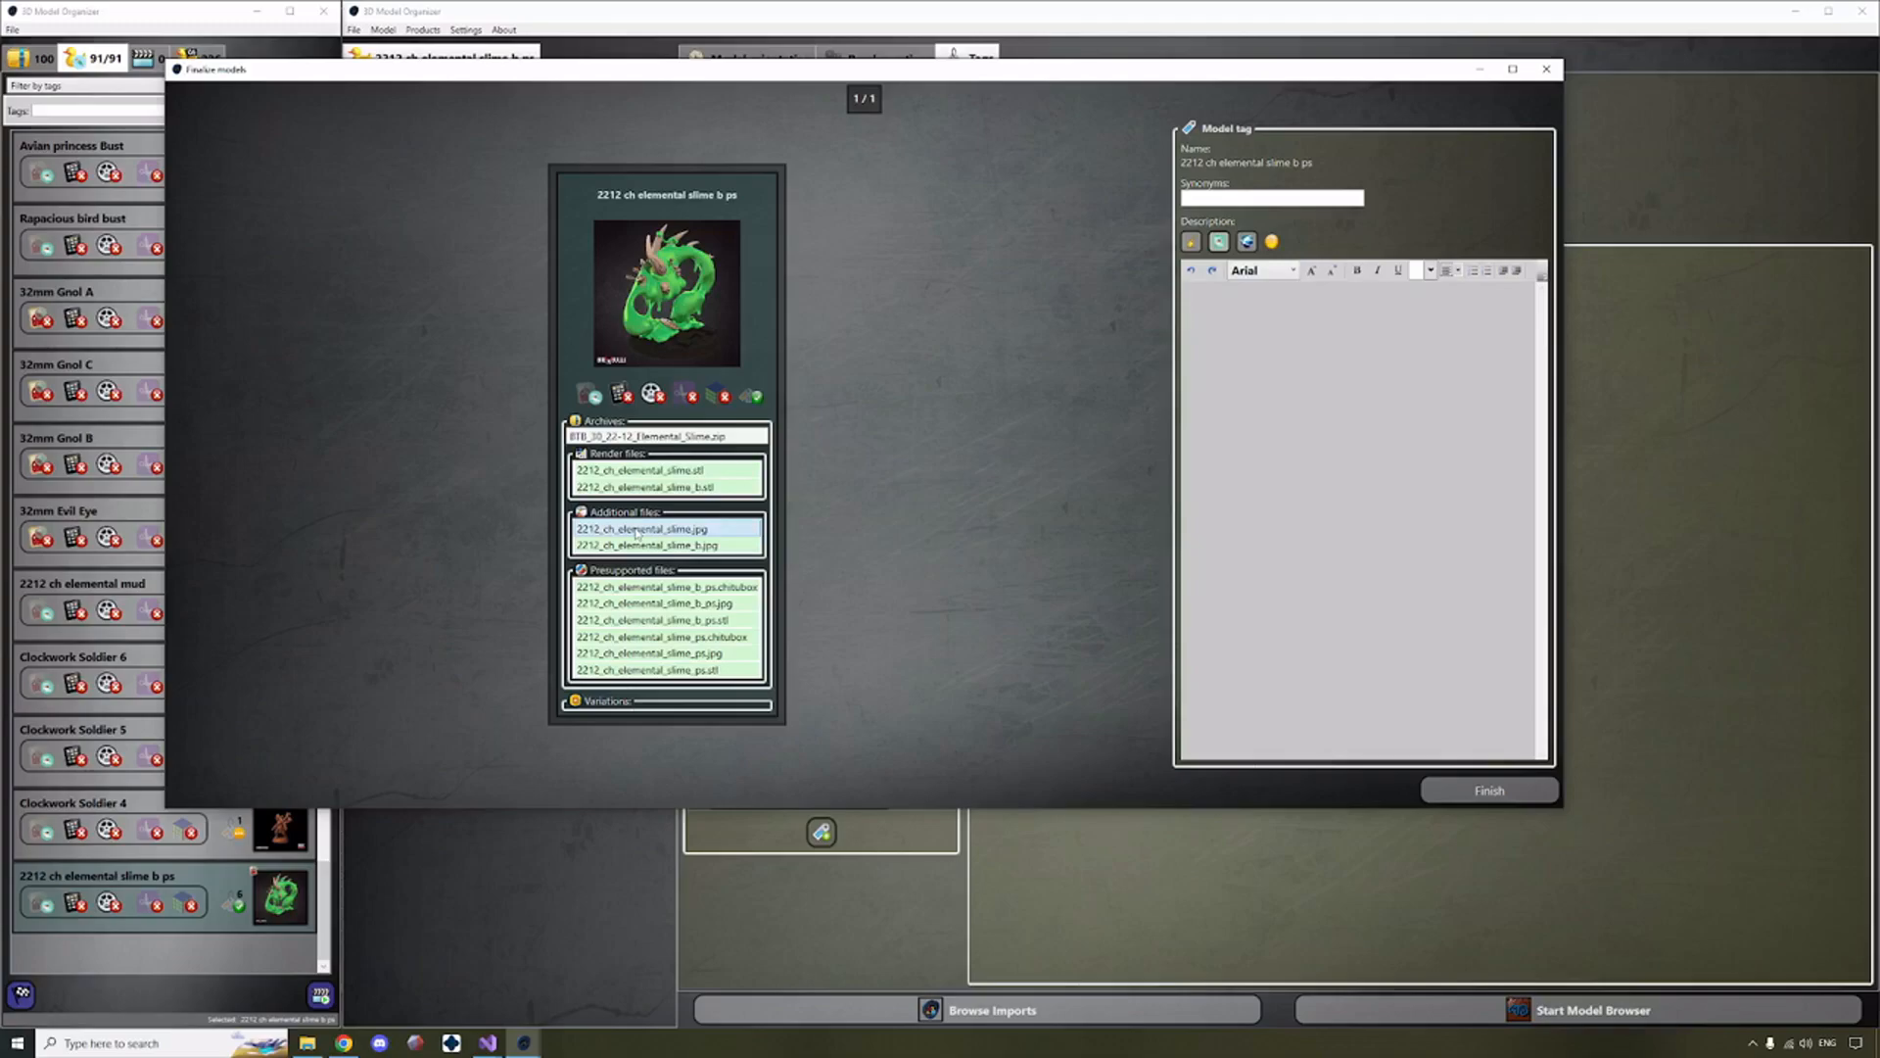
pyautogui.moveTo(637, 532); pyautogui.dragTo(1195, 442)
pyautogui.moveTo(1334, 324); pyautogui.dragTo(1187, 289)
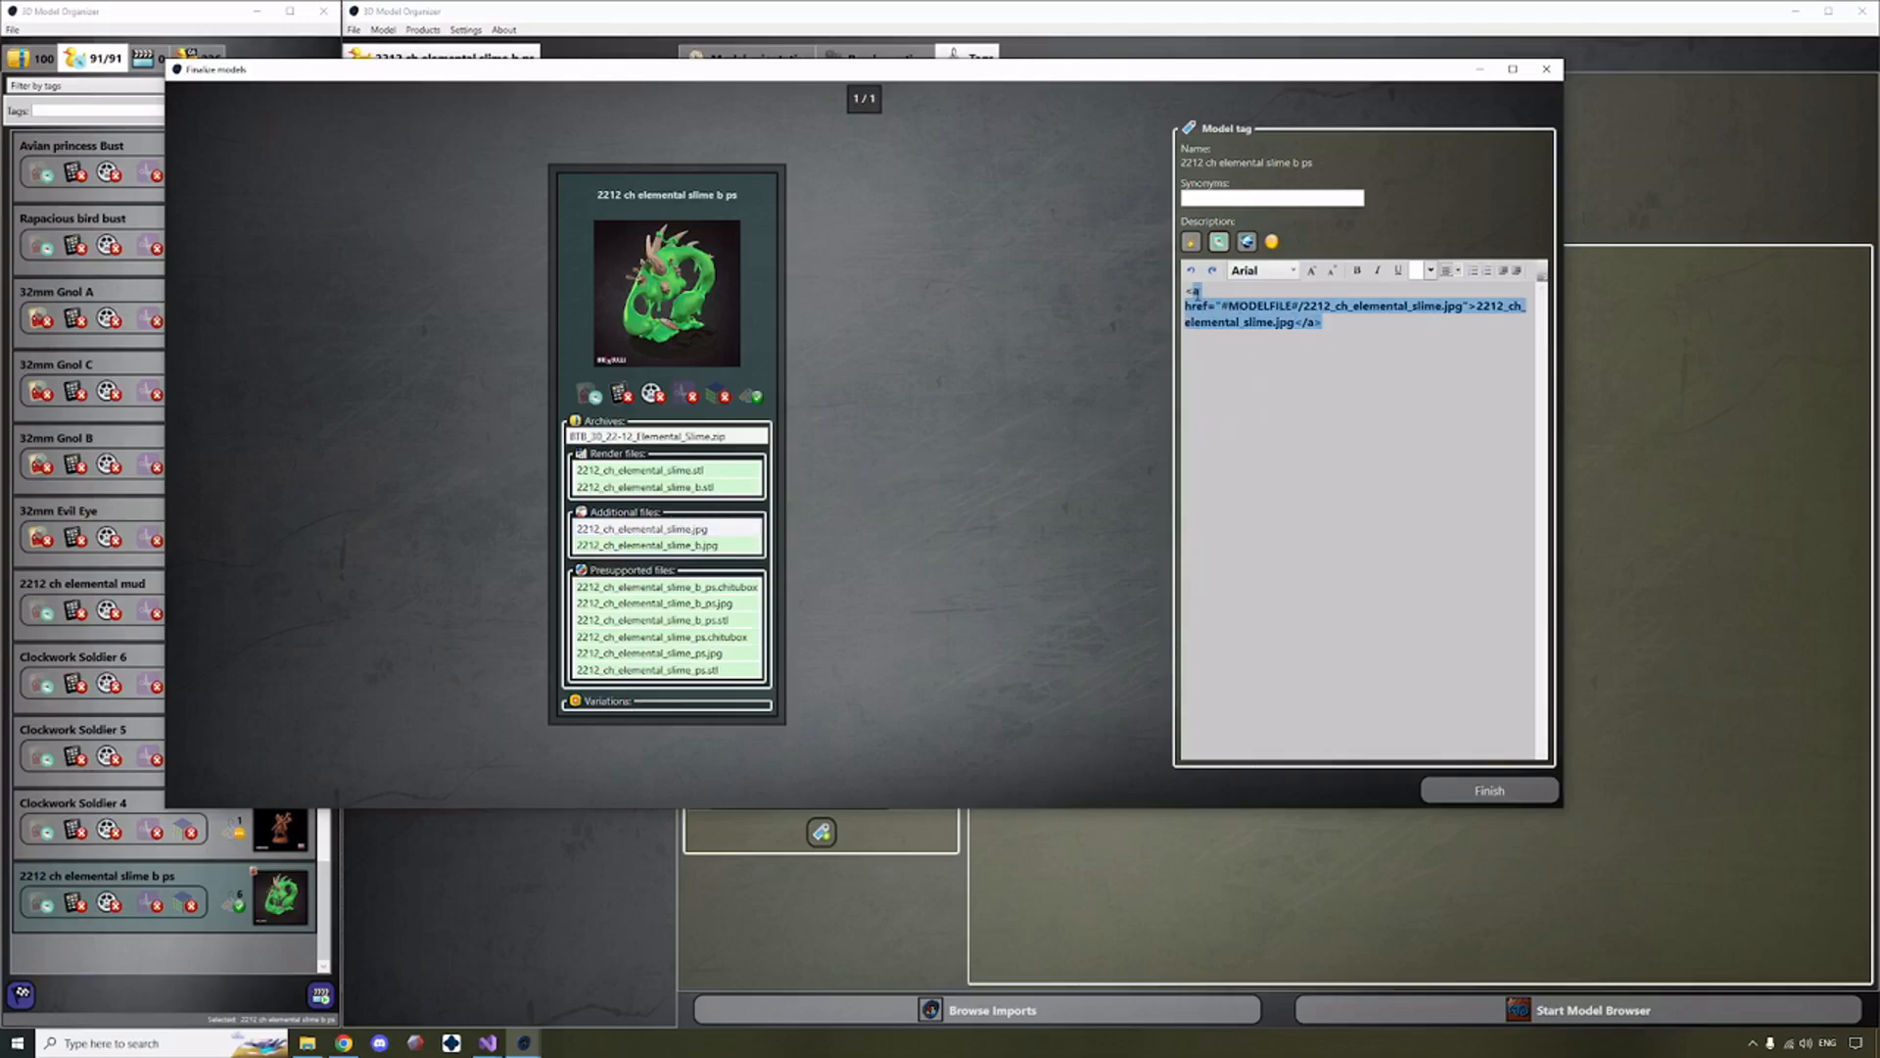
pyautogui.click(1307, 333)
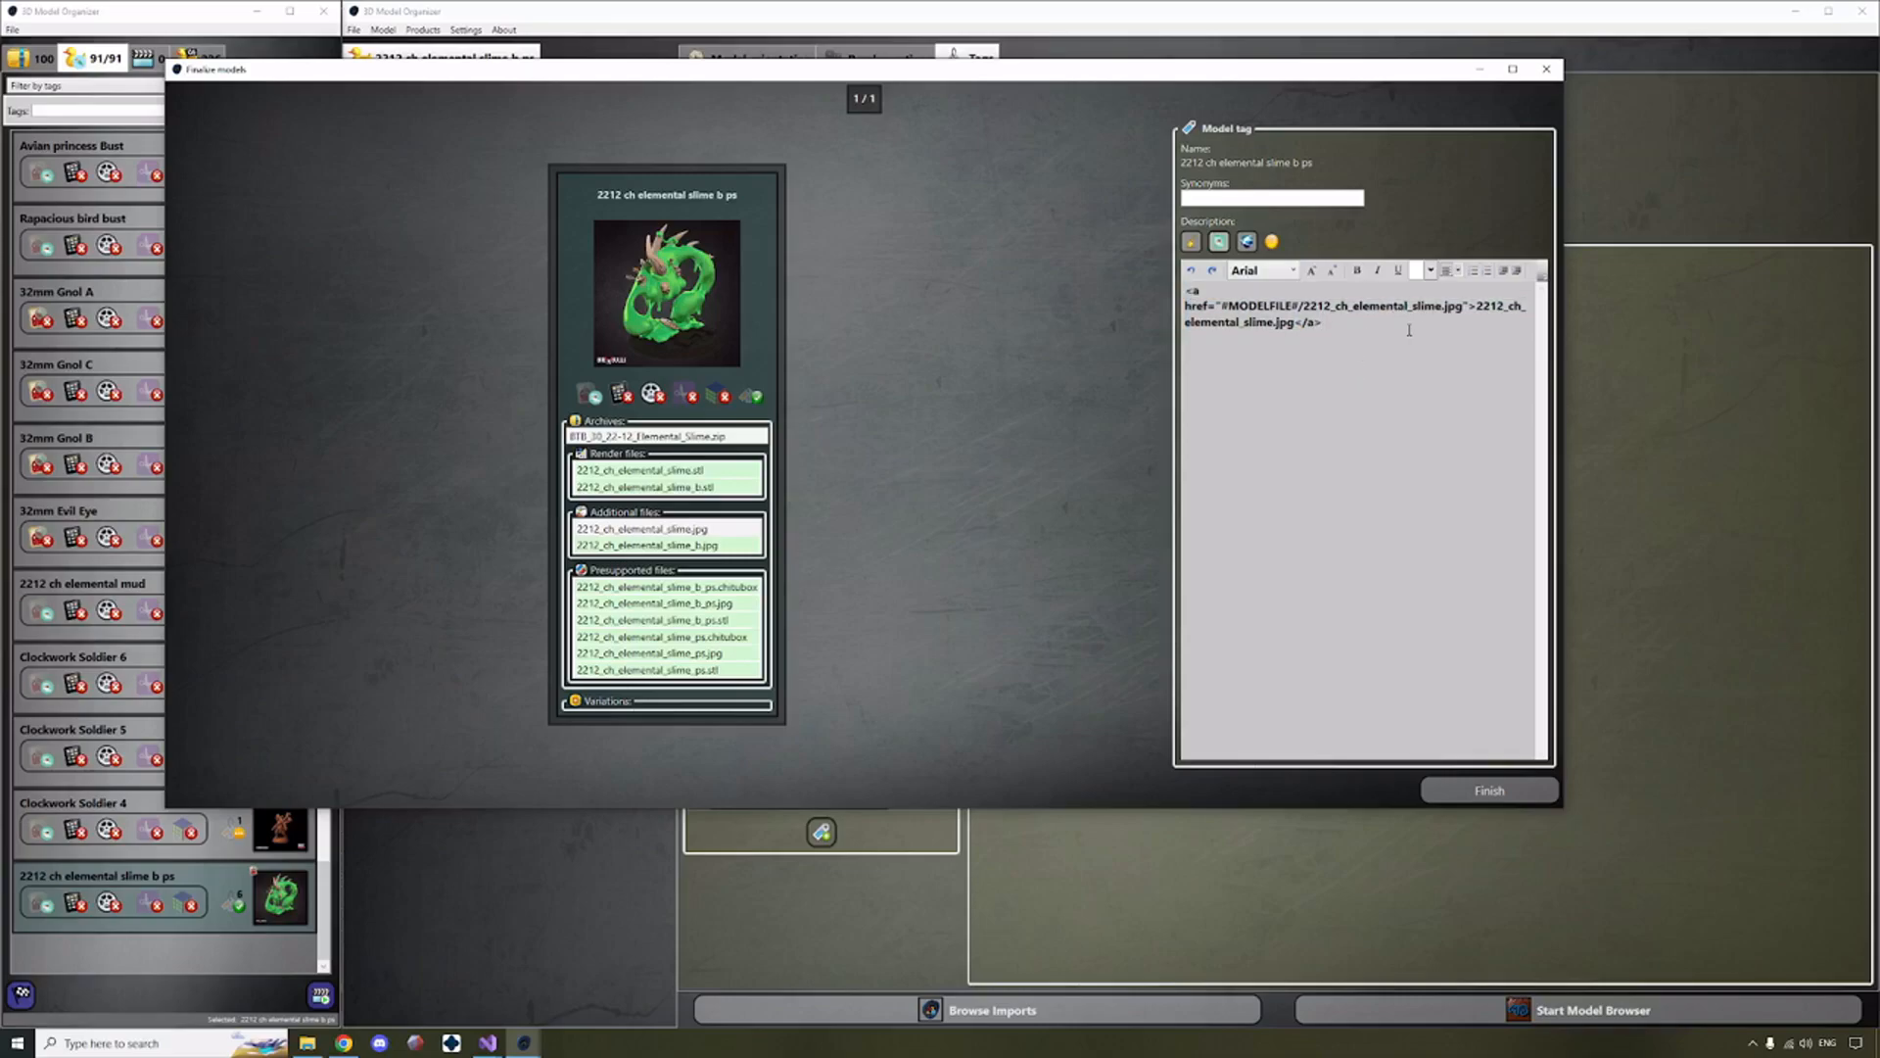
# Enter "test123" in the model's description and finish finalizing the model.
pyautogui.hotkey('ctrl', 'a')
pyautogui.click(1334, 334)
pyautogui.write('test123')
pyautogui.click(1459, 797)
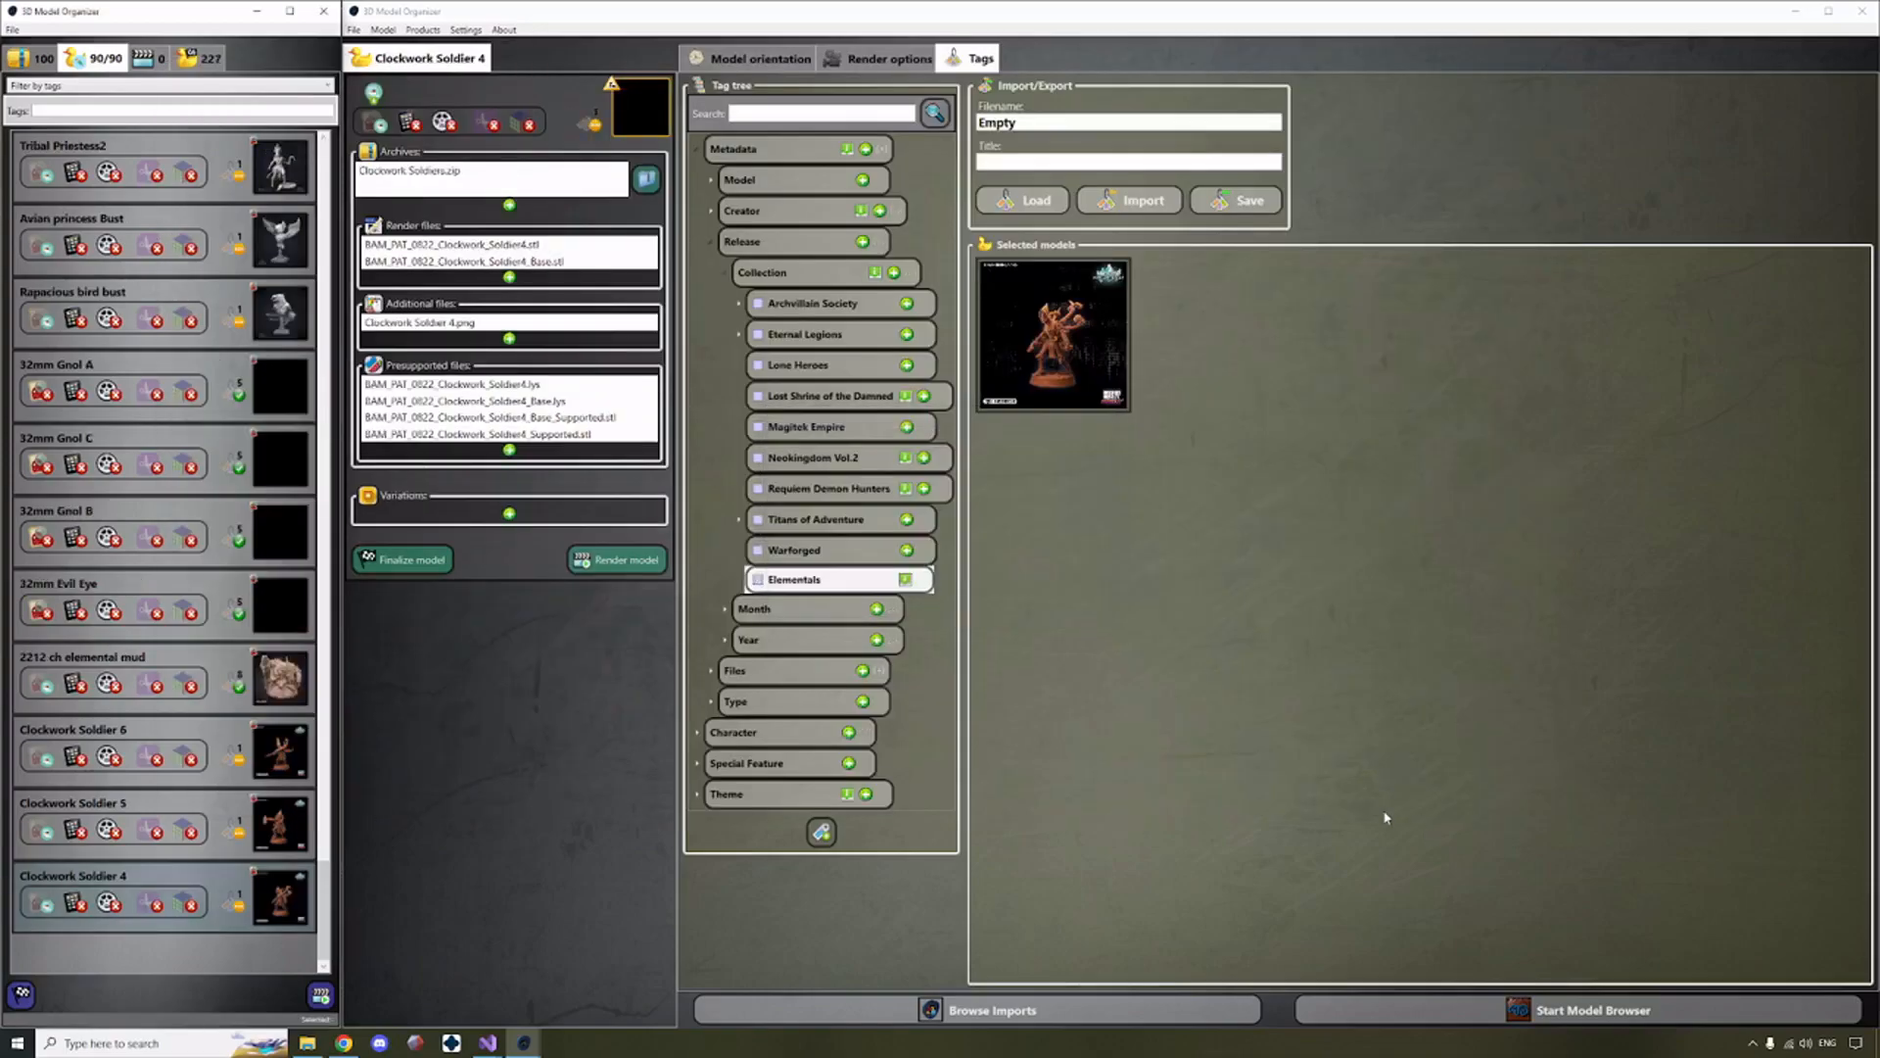
# Show the finished models and select 2212 ch elemental slime b ps at the end of the list to view its tags.
pyautogui.click(201, 58)
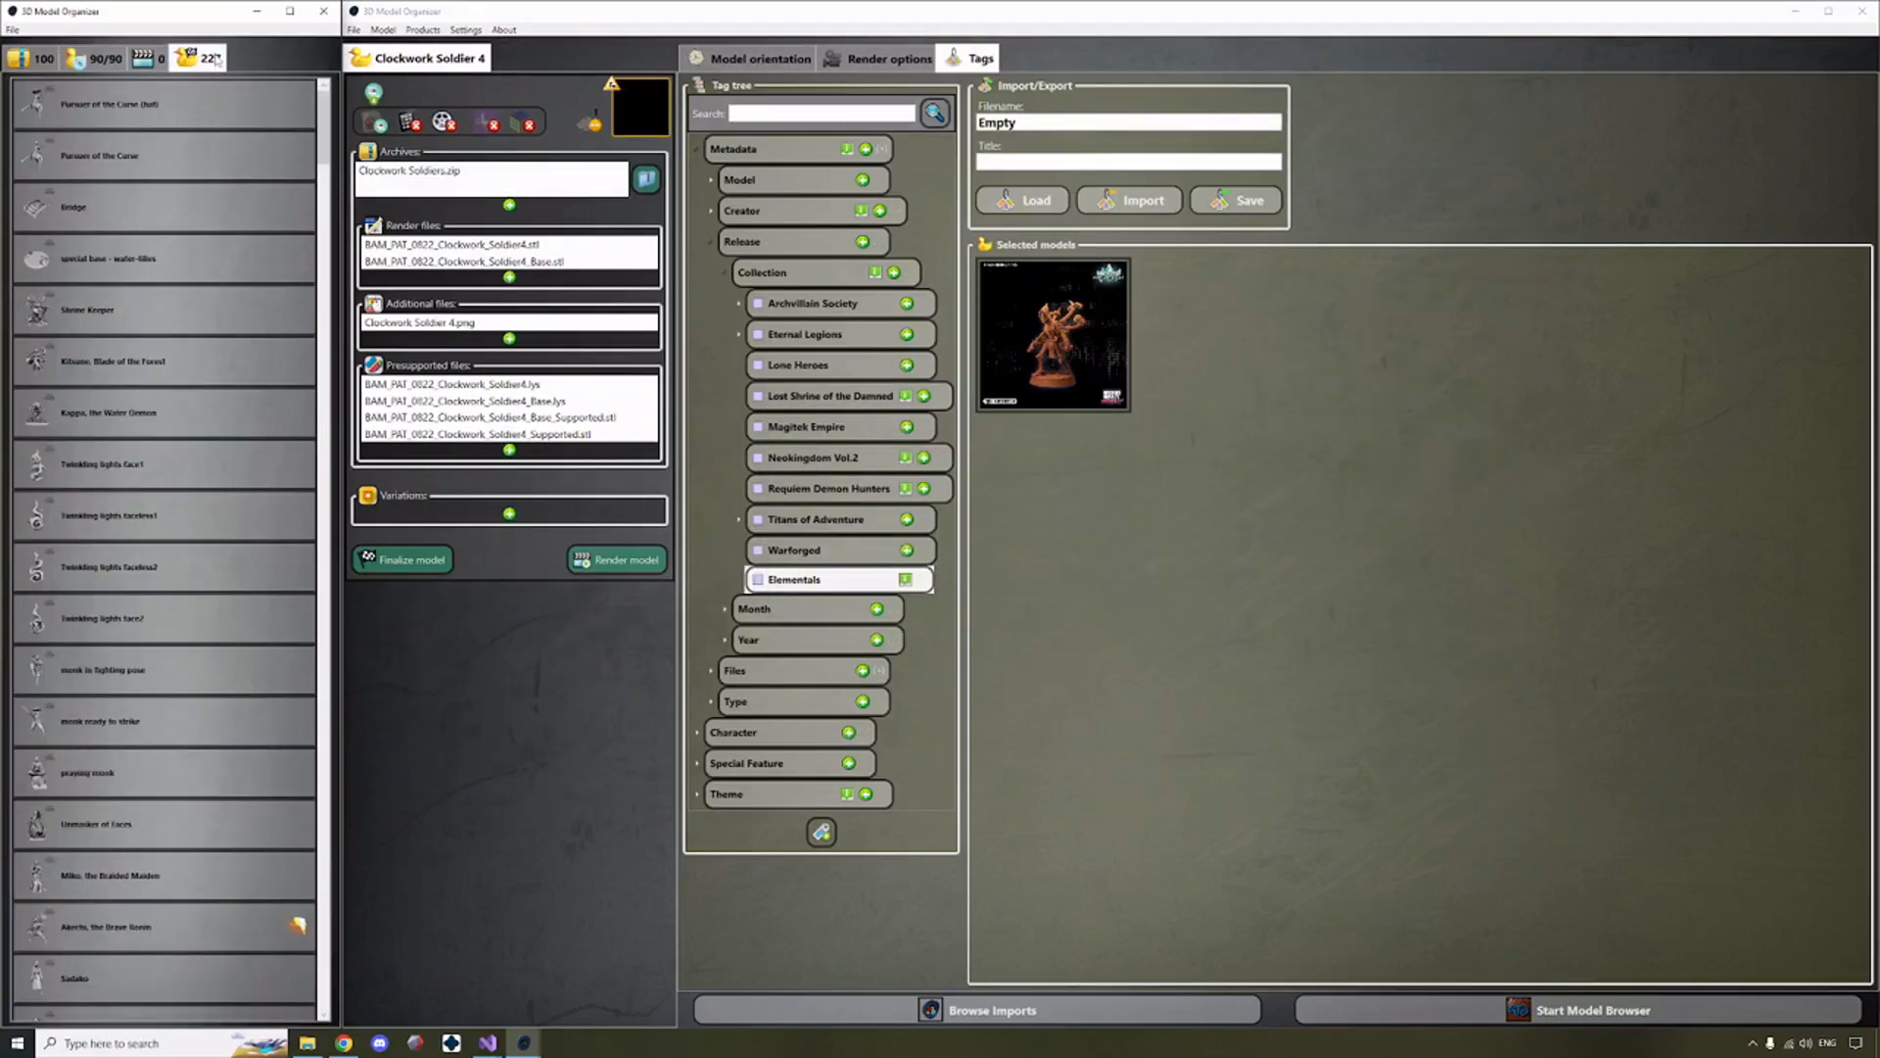
pyautogui.moveTo(316, 140); pyautogui.dragTo(323, 979)
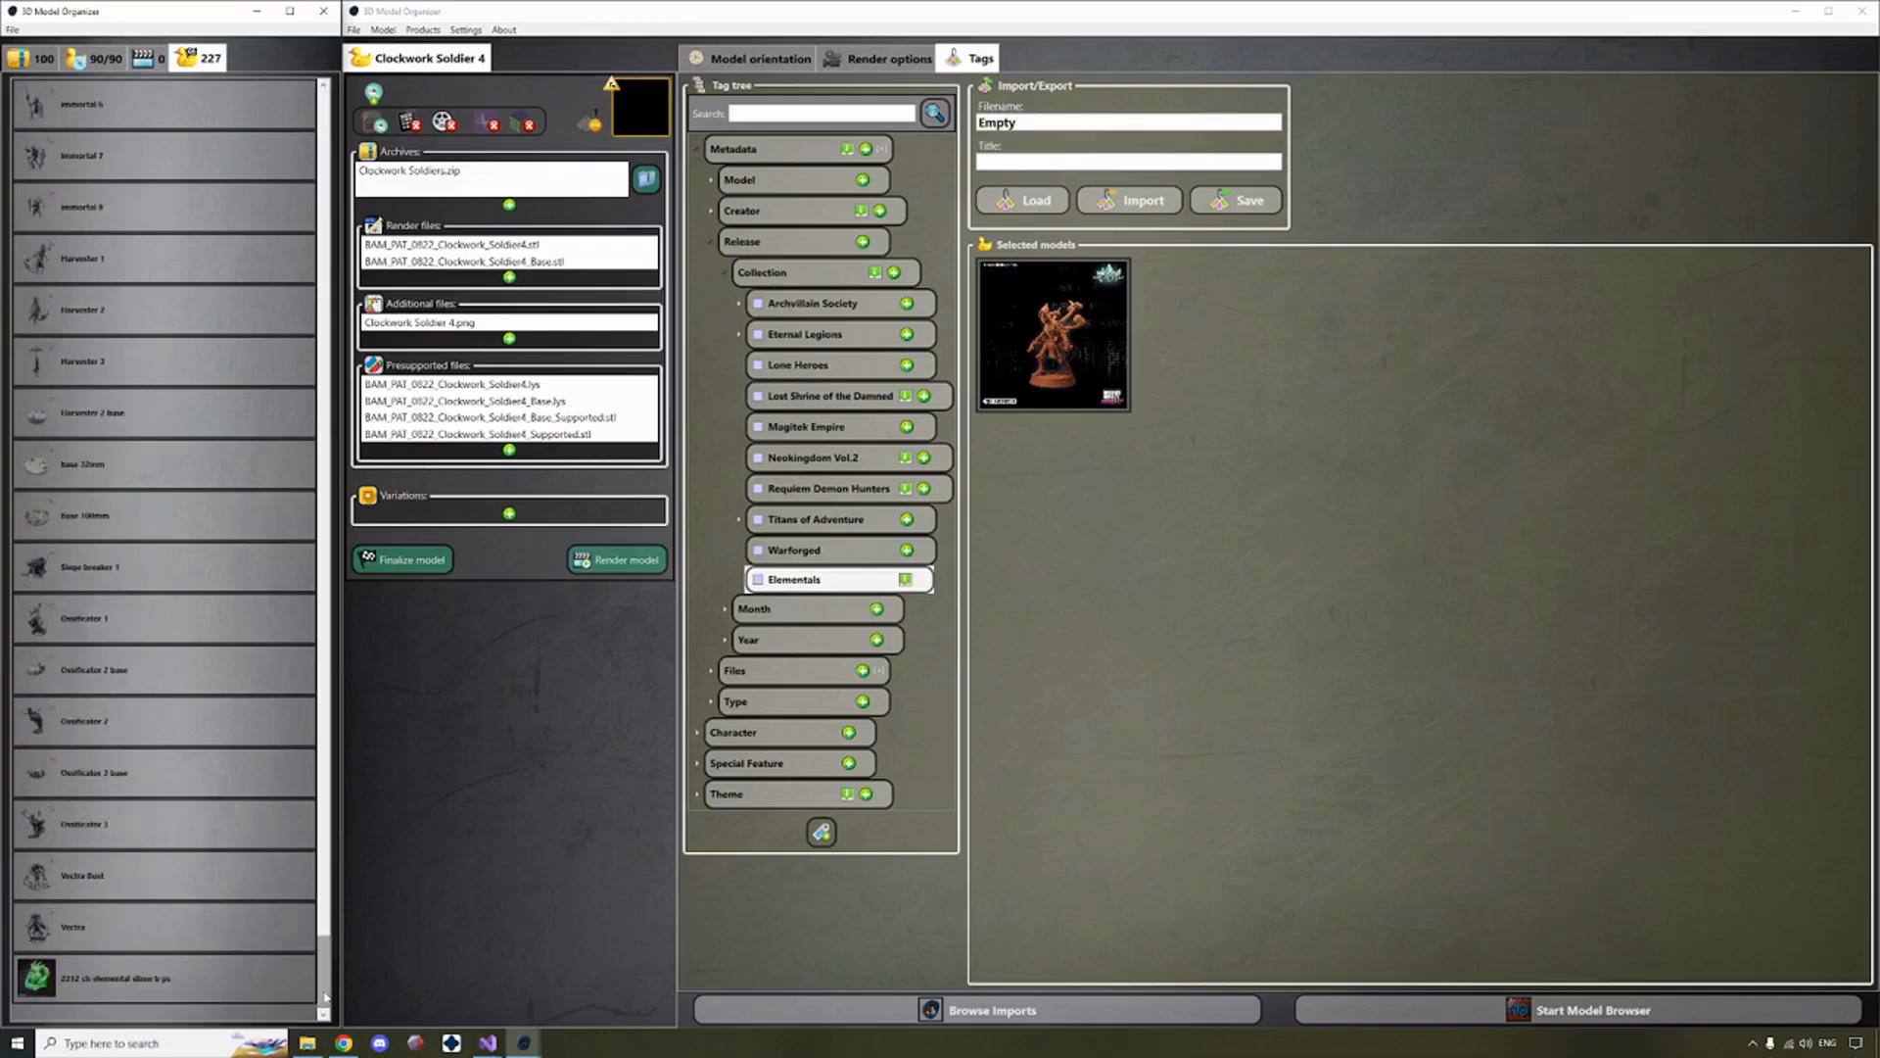
pyautogui.click(114, 993)
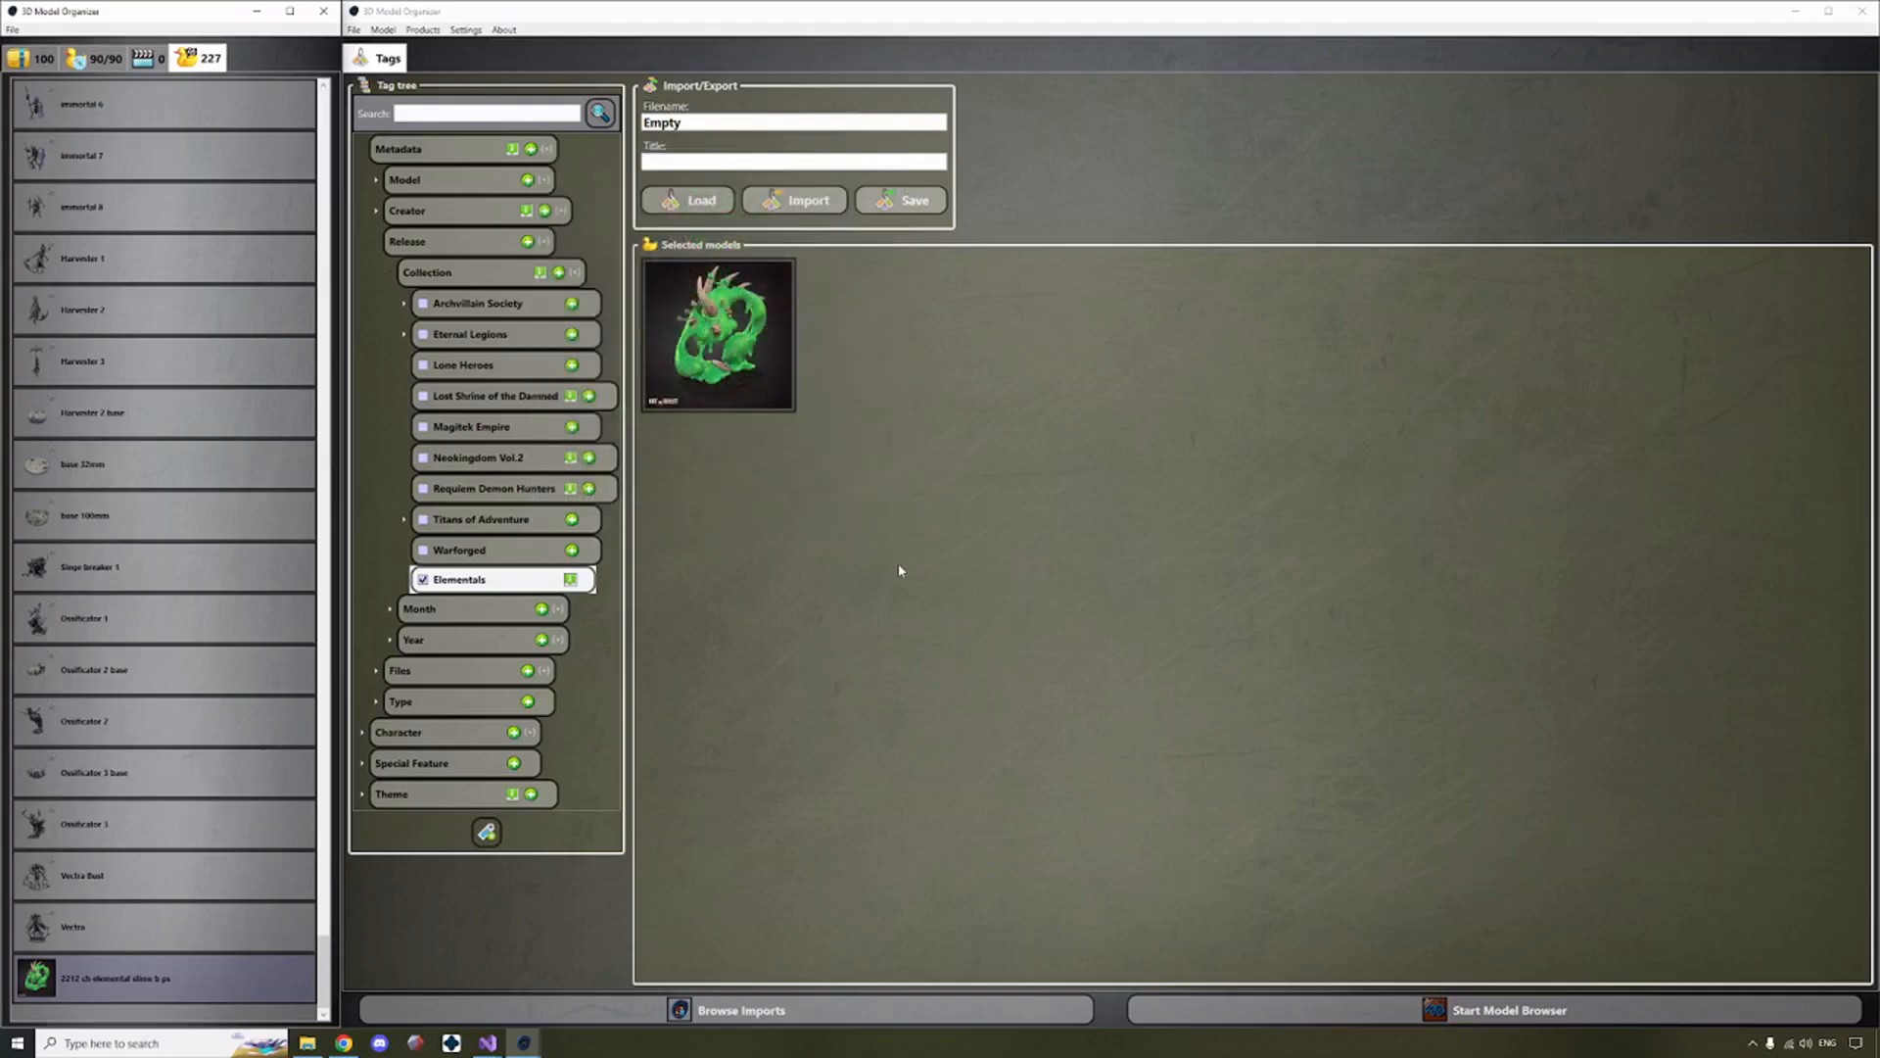
pyautogui.moveTo(770, 414)
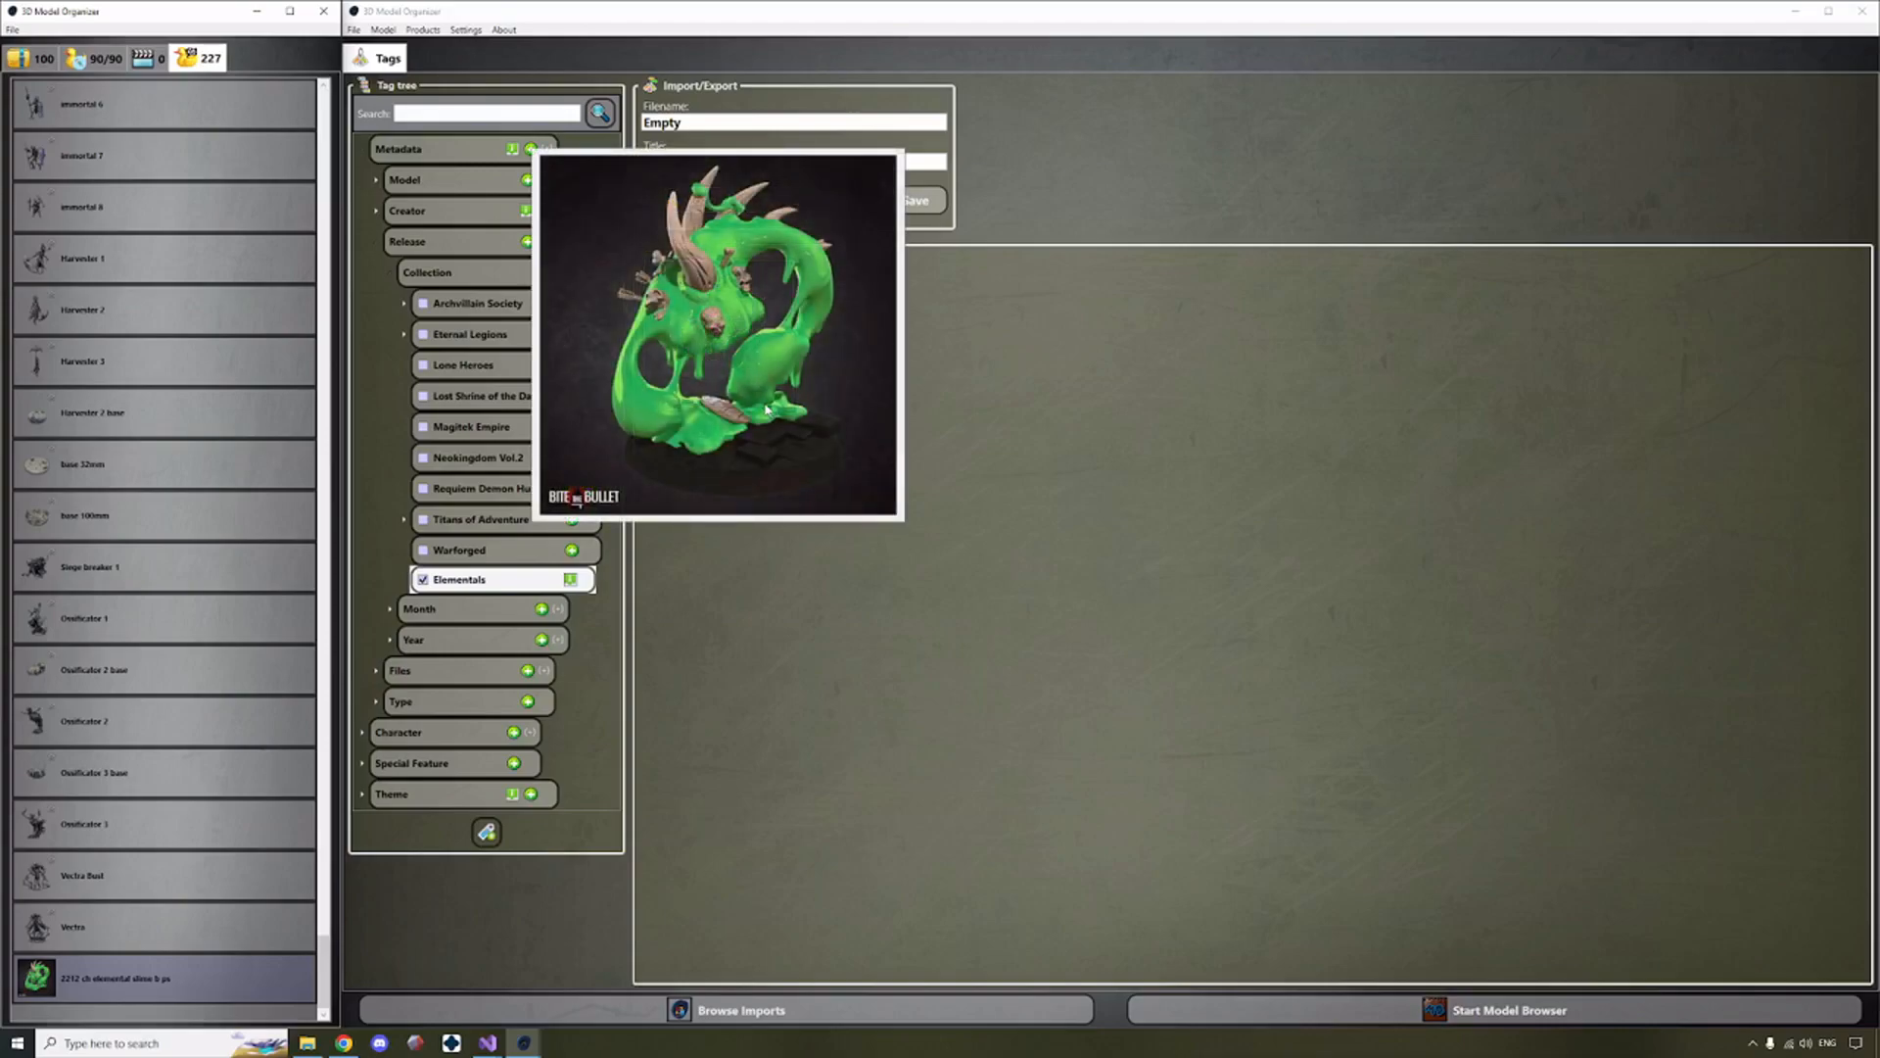
# Start the Model Browser, dismiss the upload window, and filter the models by Metadata > Release > Collection > Elementals.
pyautogui.click(1495, 1005)
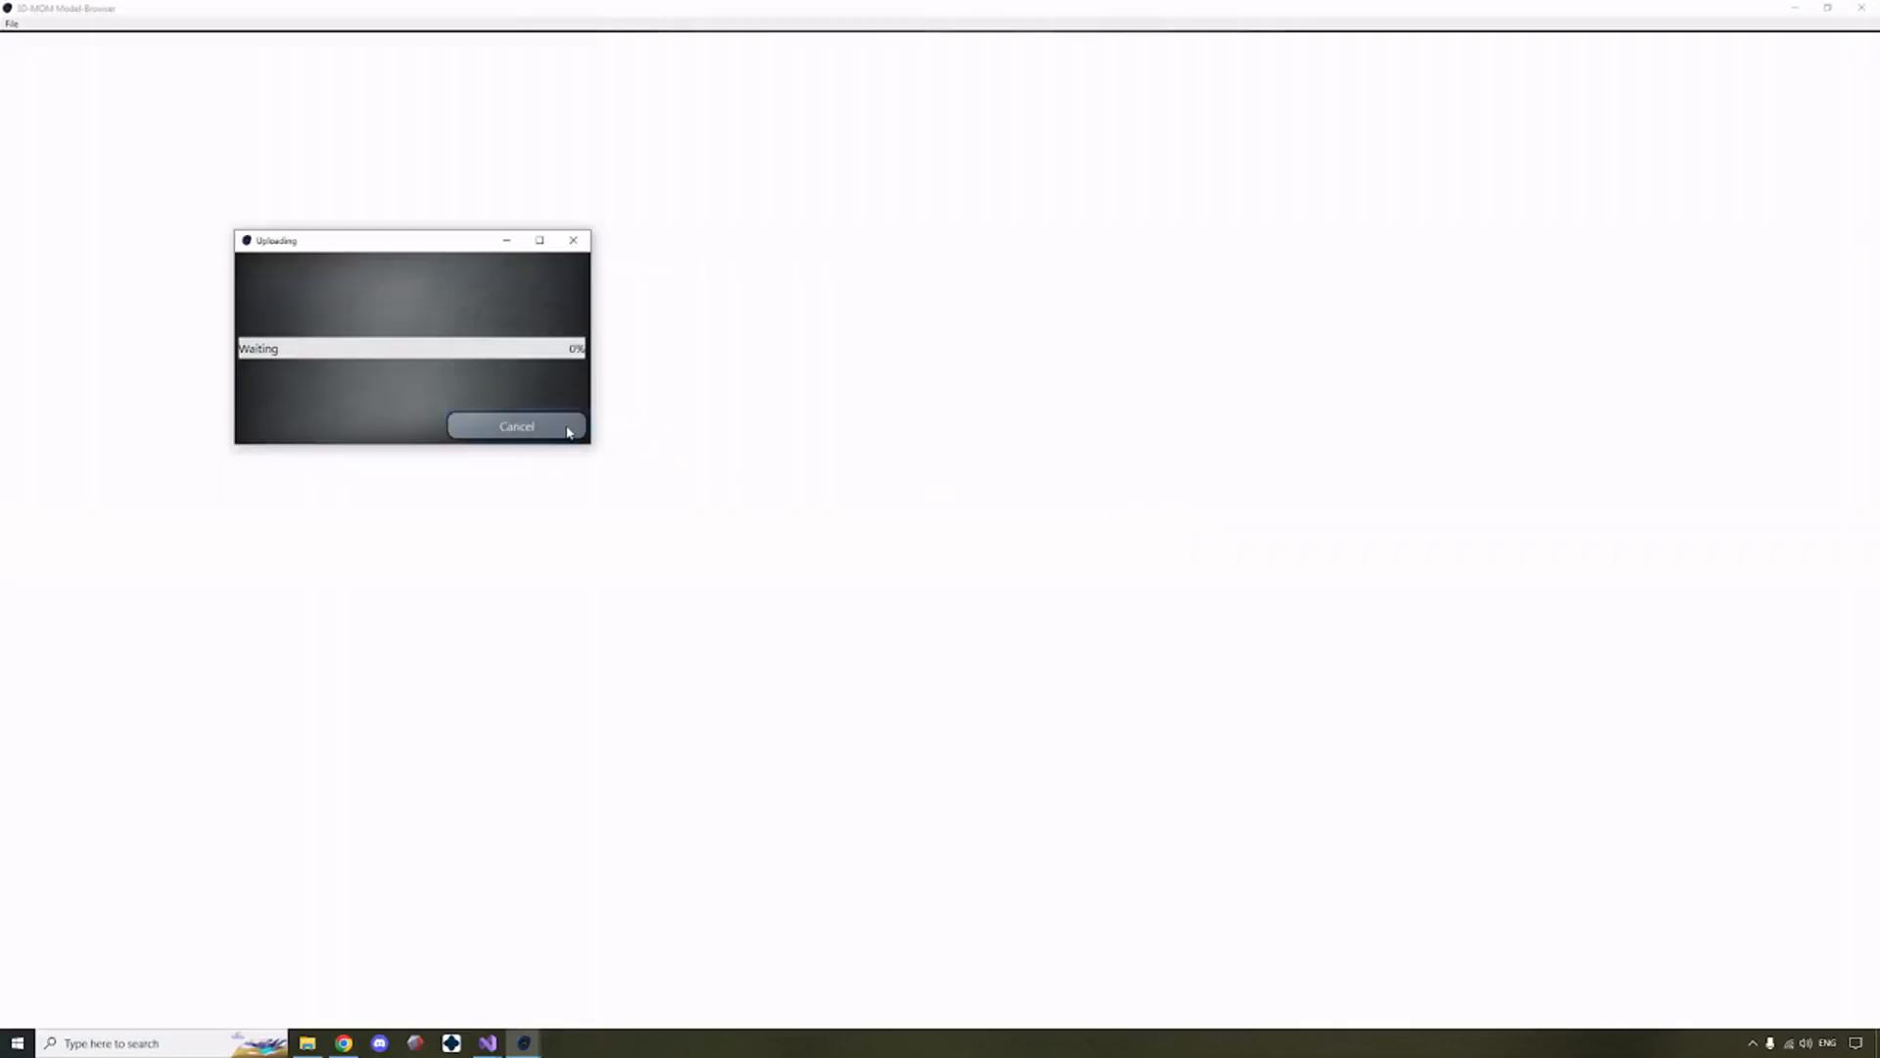
pyautogui.click(516, 426)
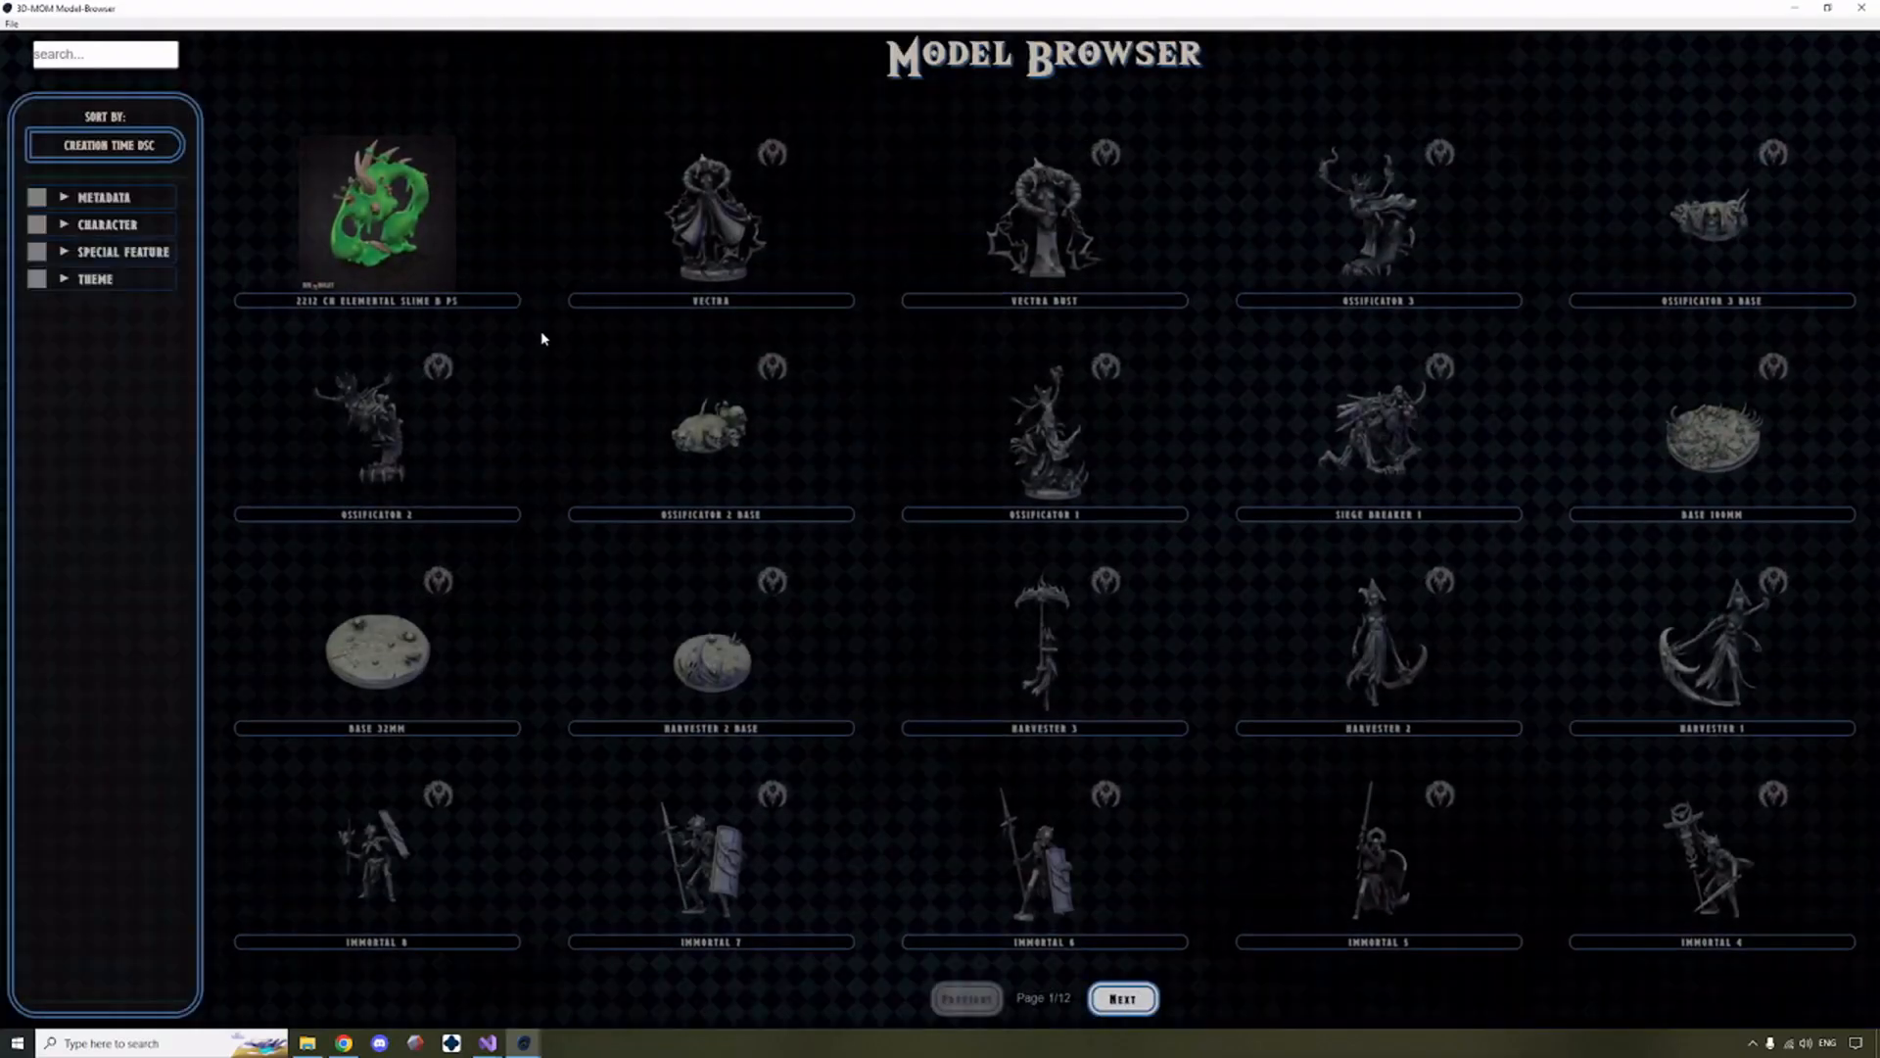
pyautogui.click(65, 226)
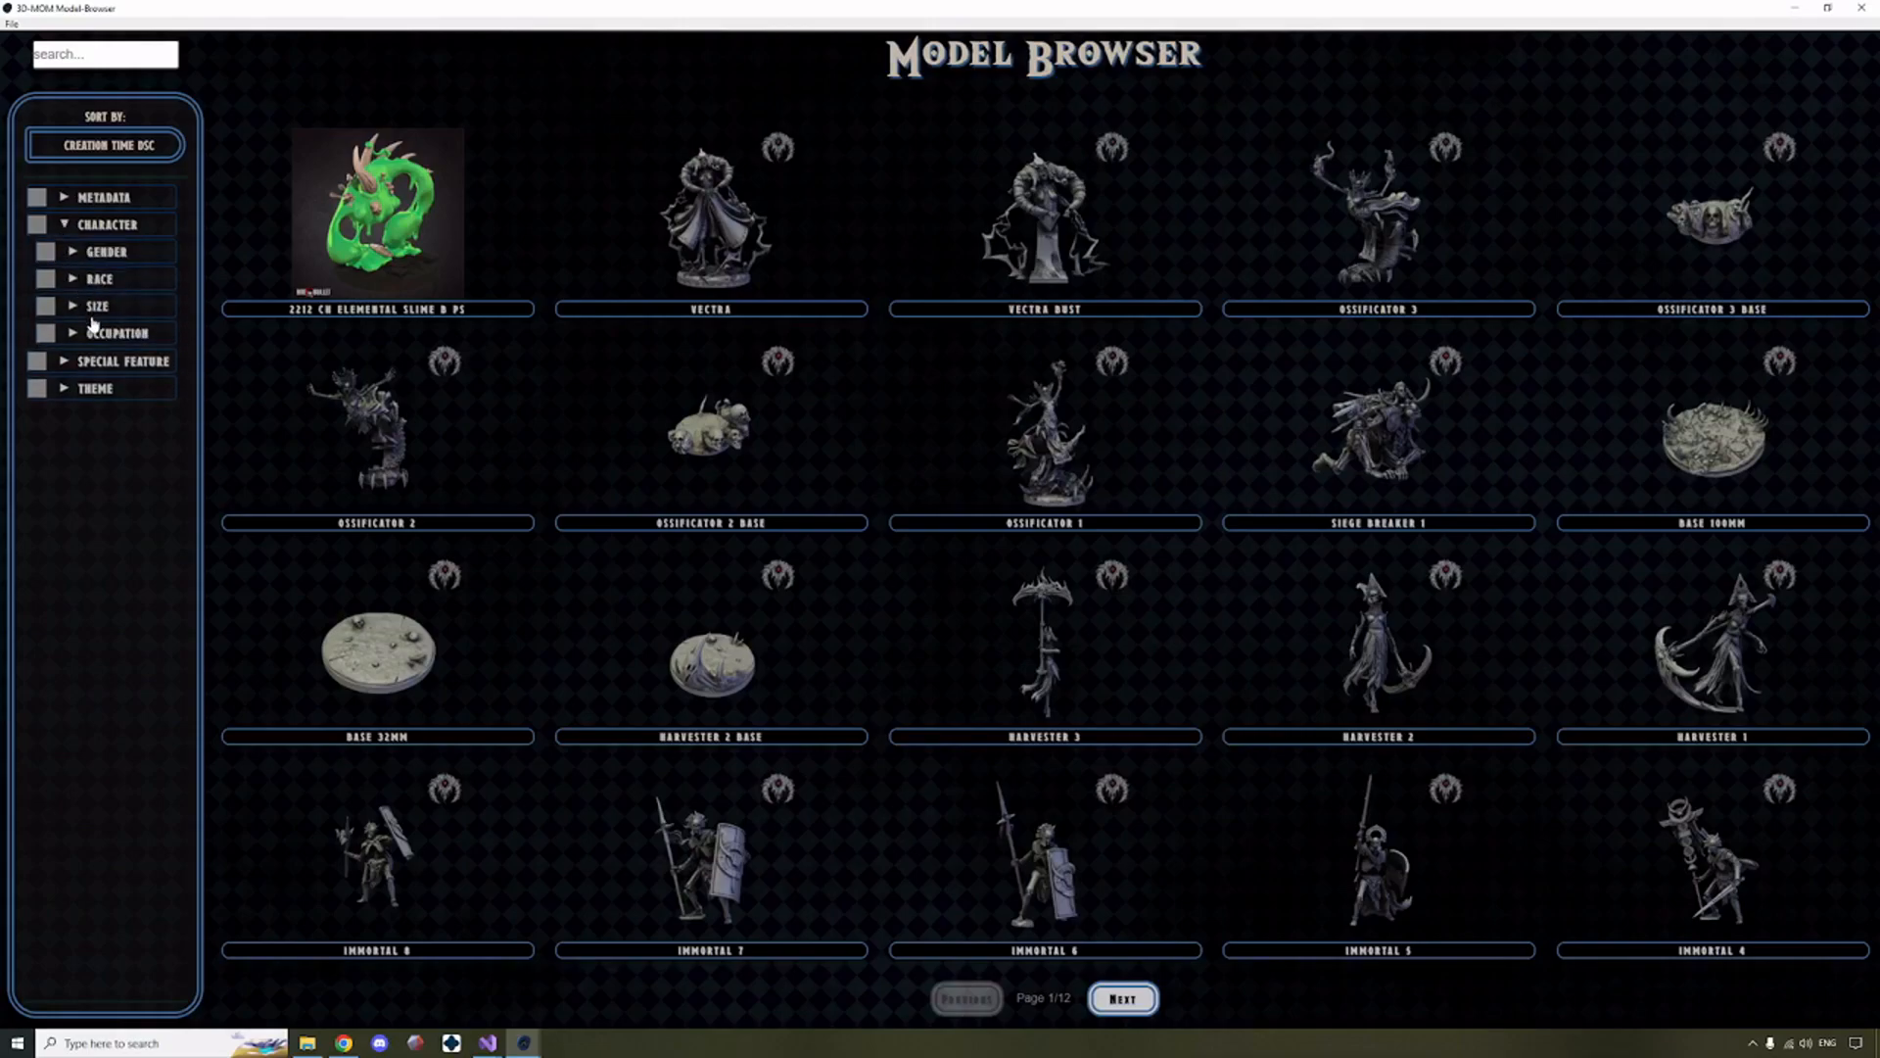
pyautogui.click(76, 255)
pyautogui.click(78, 256)
pyautogui.click(64, 198)
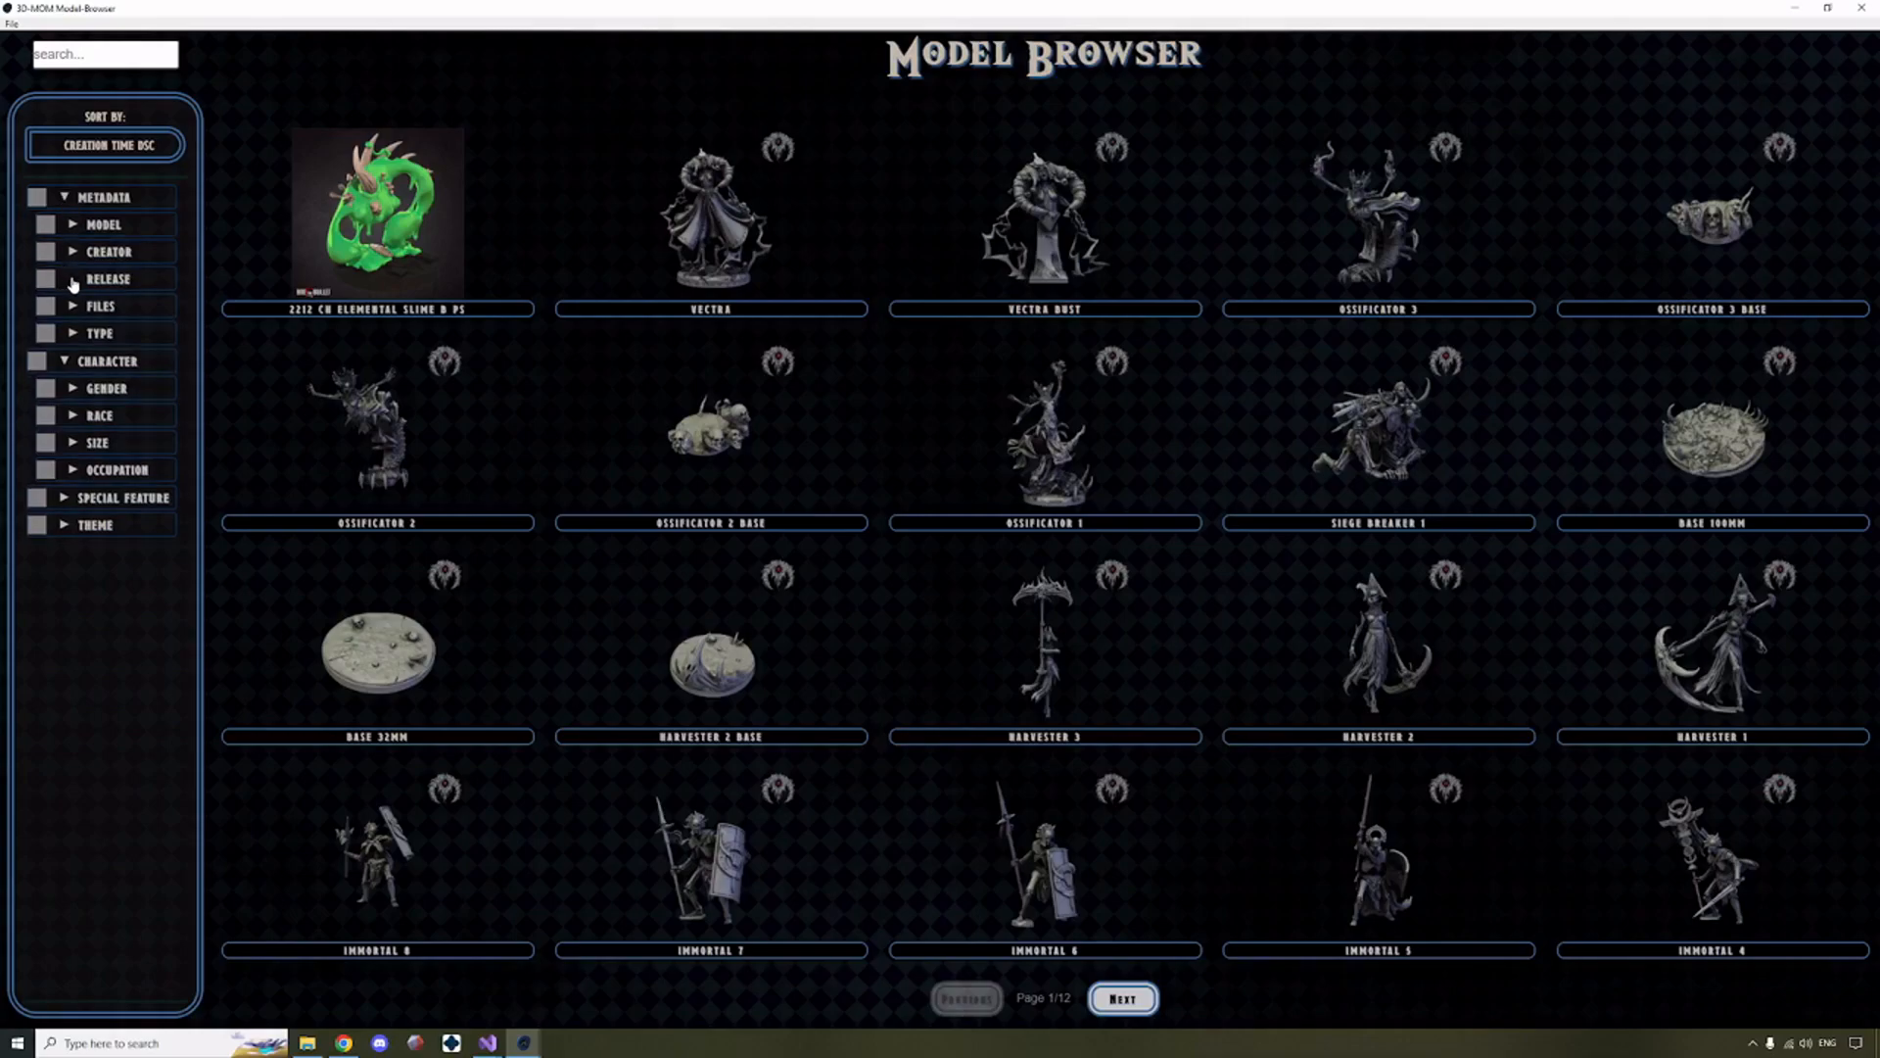
pyautogui.click(74, 282)
pyautogui.click(91, 308)
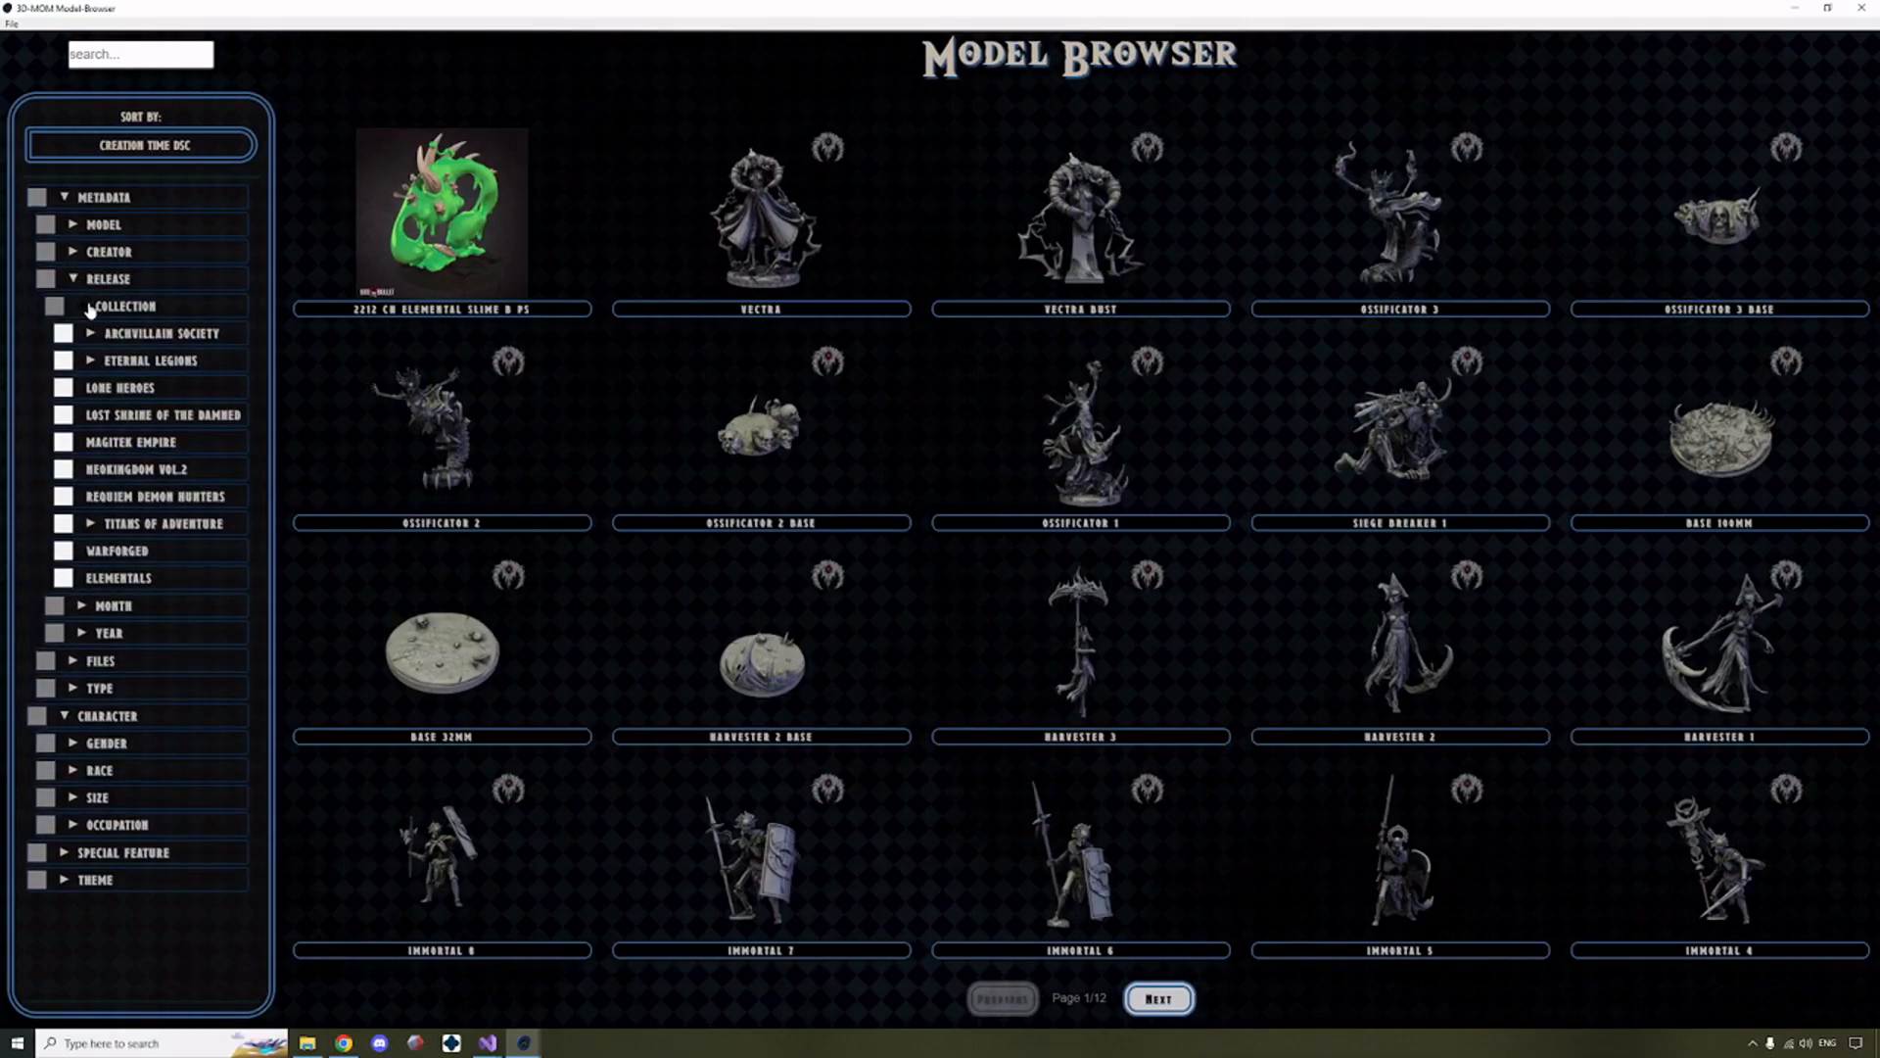
pyautogui.click(96, 583)
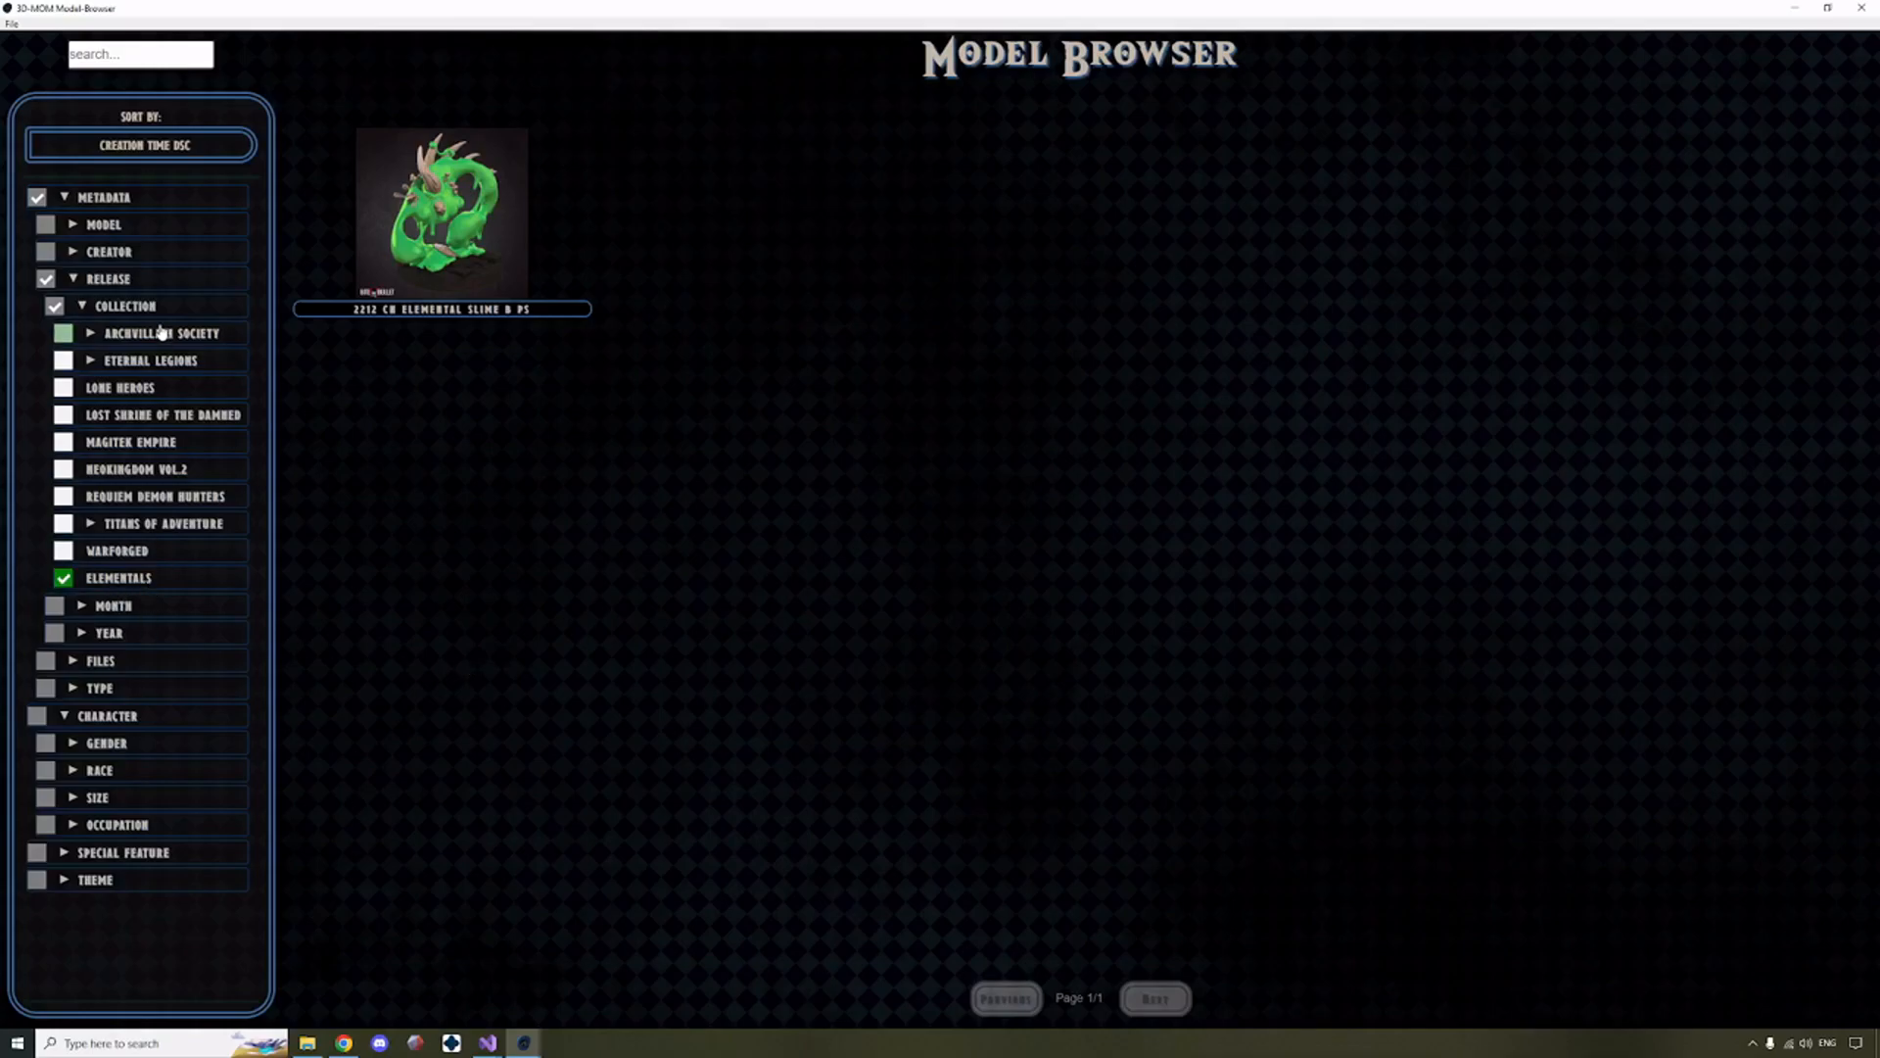
# Open the 2212 ch elemental slime b ps model and examine the category and model tags listed below its image.
pyautogui.click(465, 197)
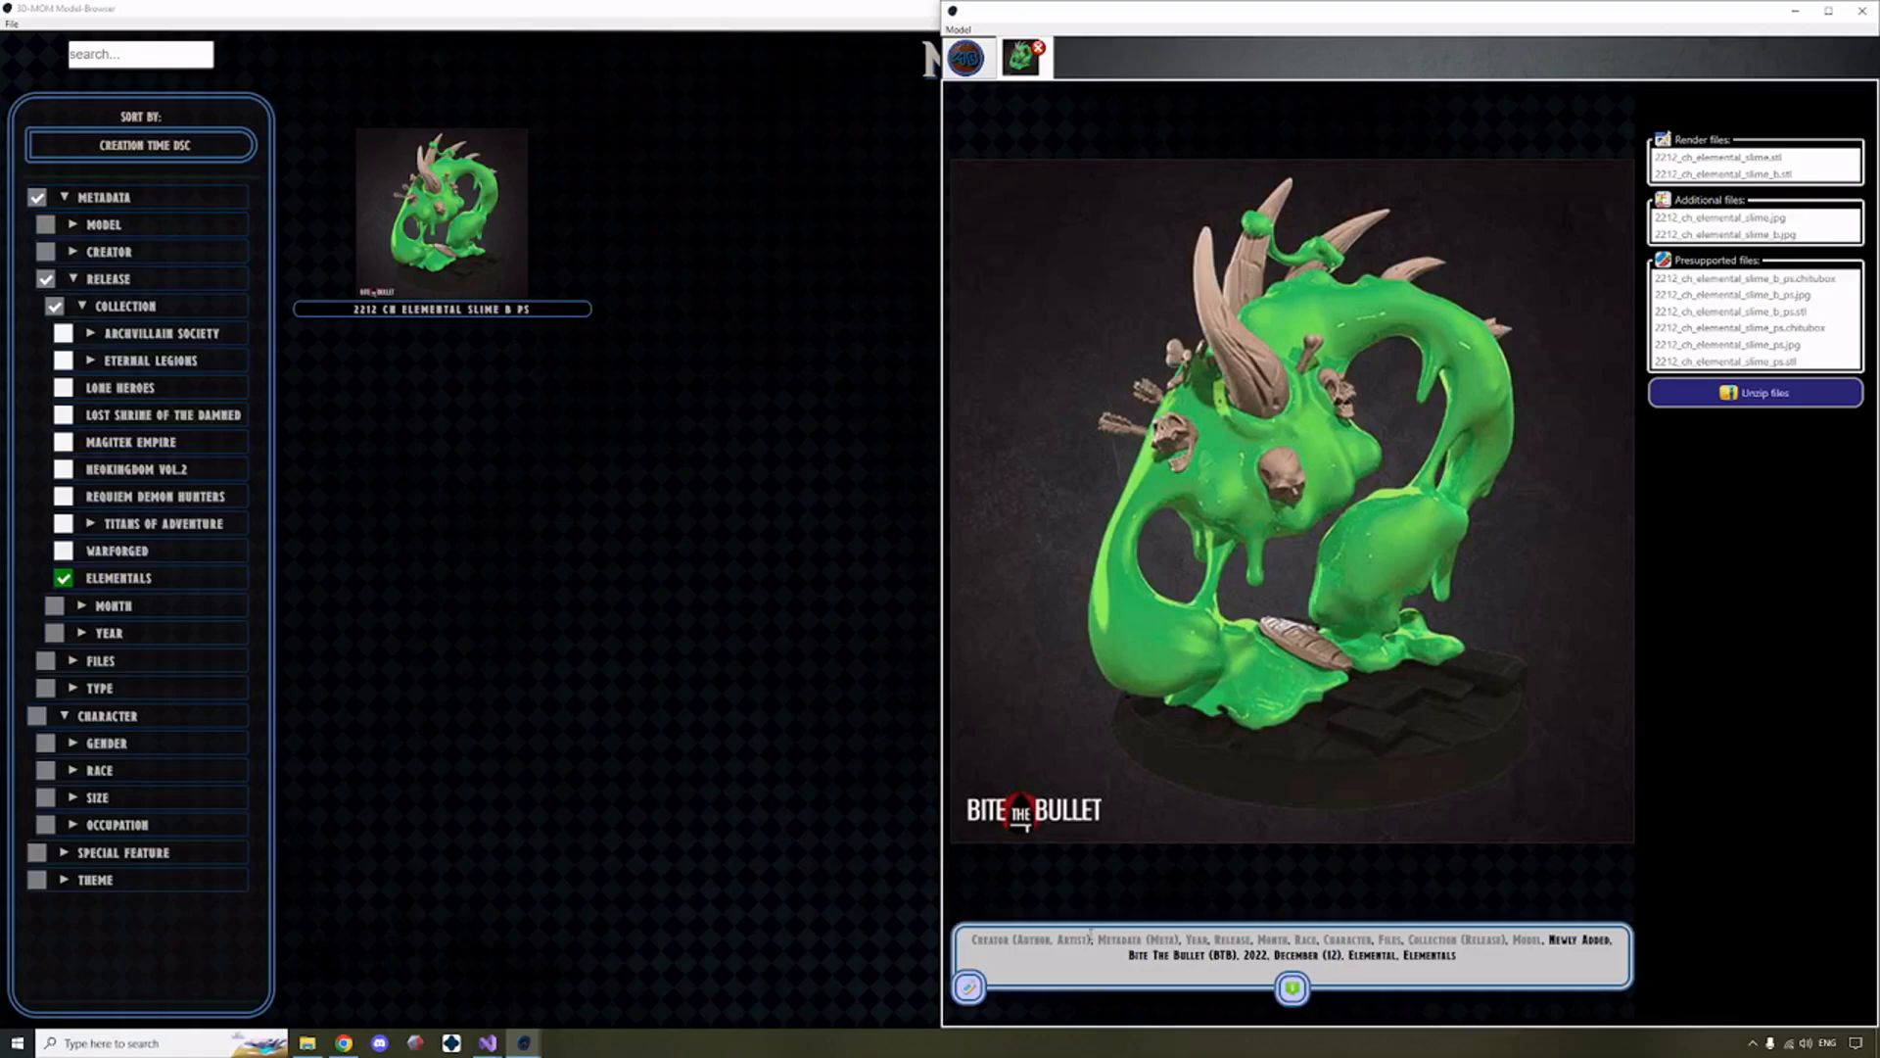
pyautogui.moveTo(972, 942); pyautogui.dragTo(1545, 940)
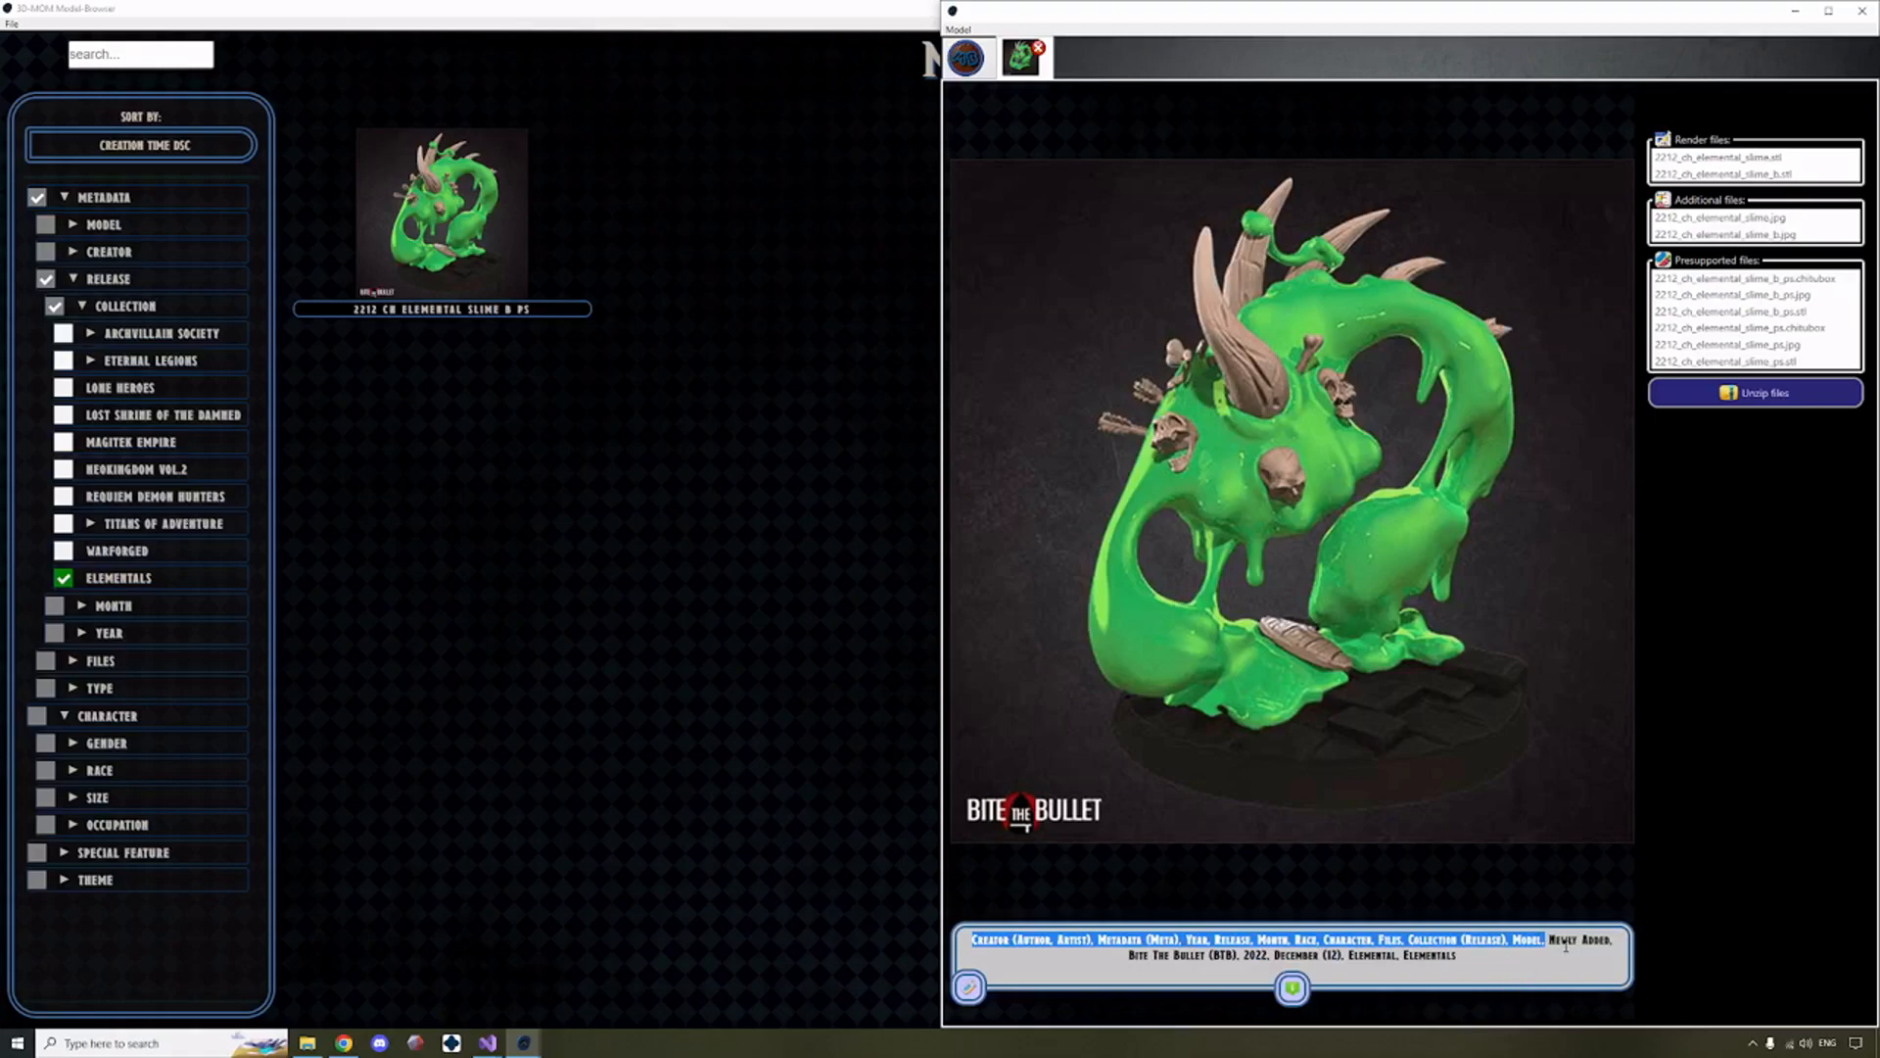
pyautogui.moveTo(1549, 939); pyautogui.dragTo(1554, 956)
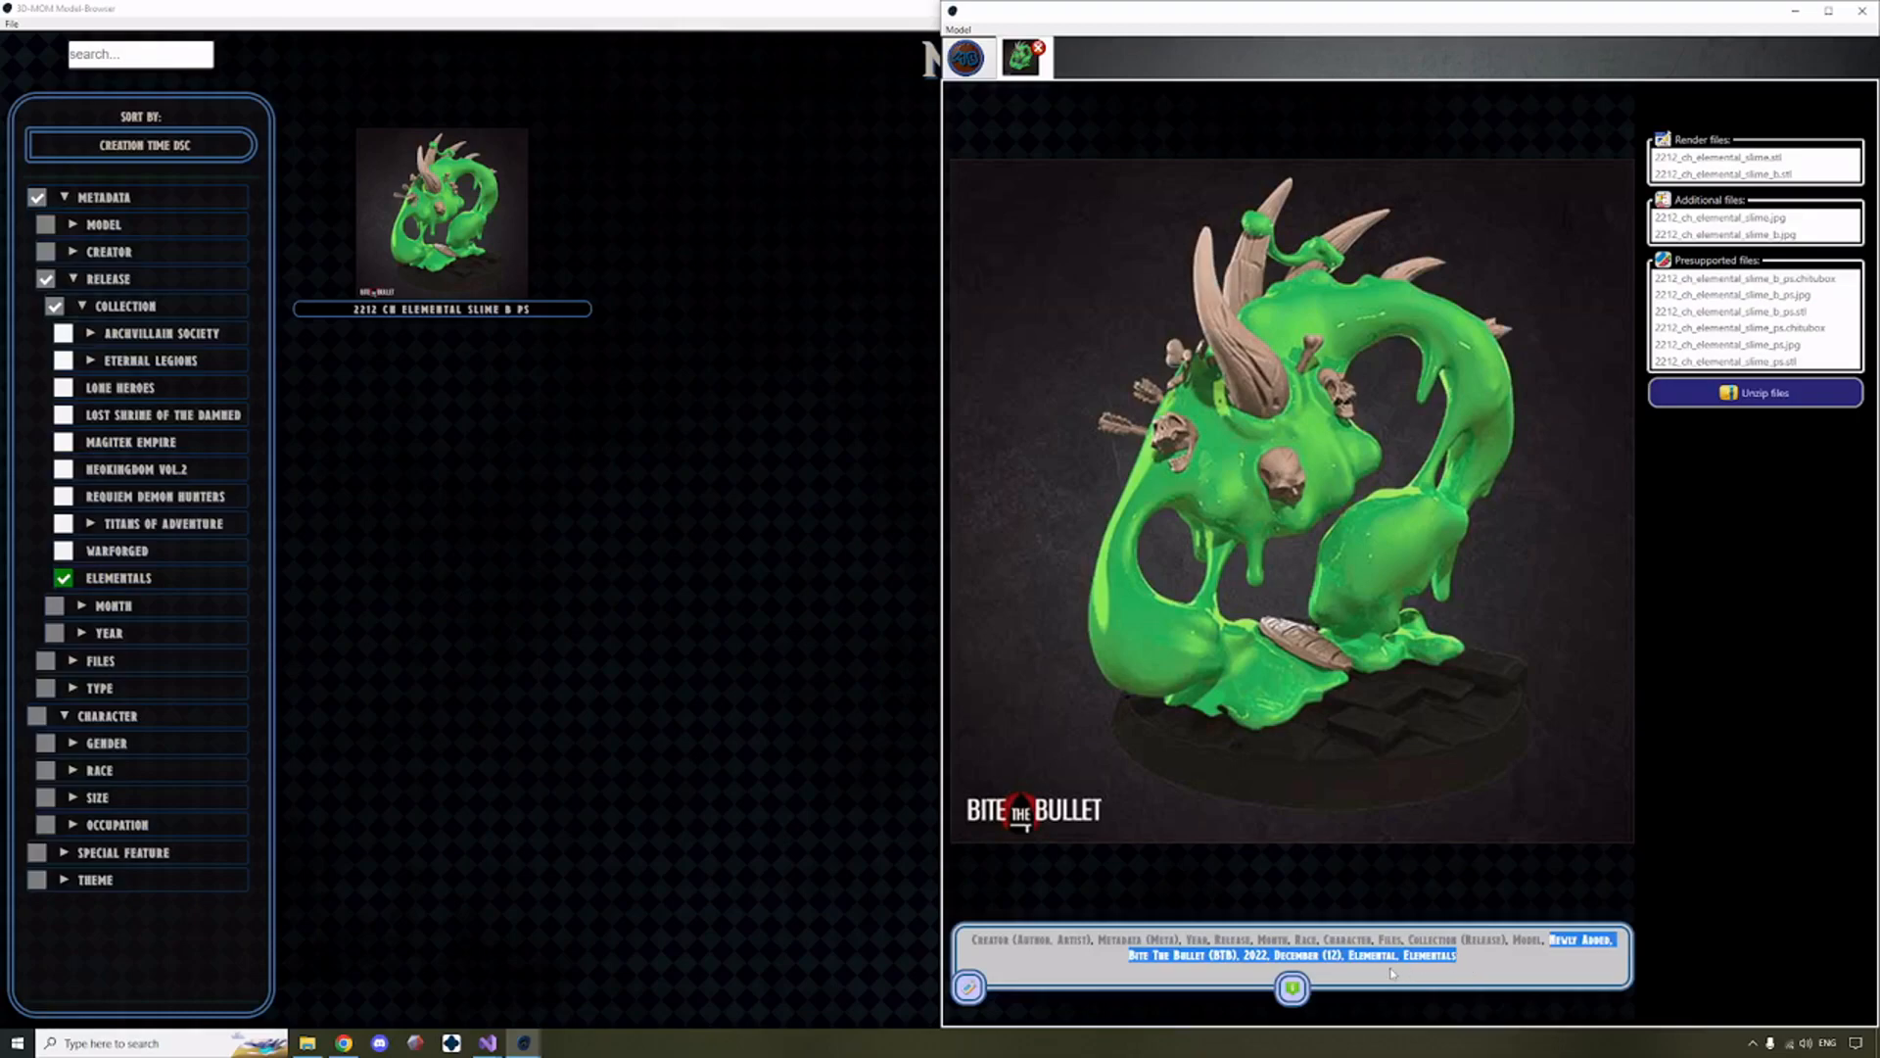
# Look over the model's December (12) tag and show the tag descriptions with the Bite The Bullet creator card.
pyautogui.click(1216, 958)
pyautogui.moveTo(1210, 957); pyautogui.dragTo(1343, 957)
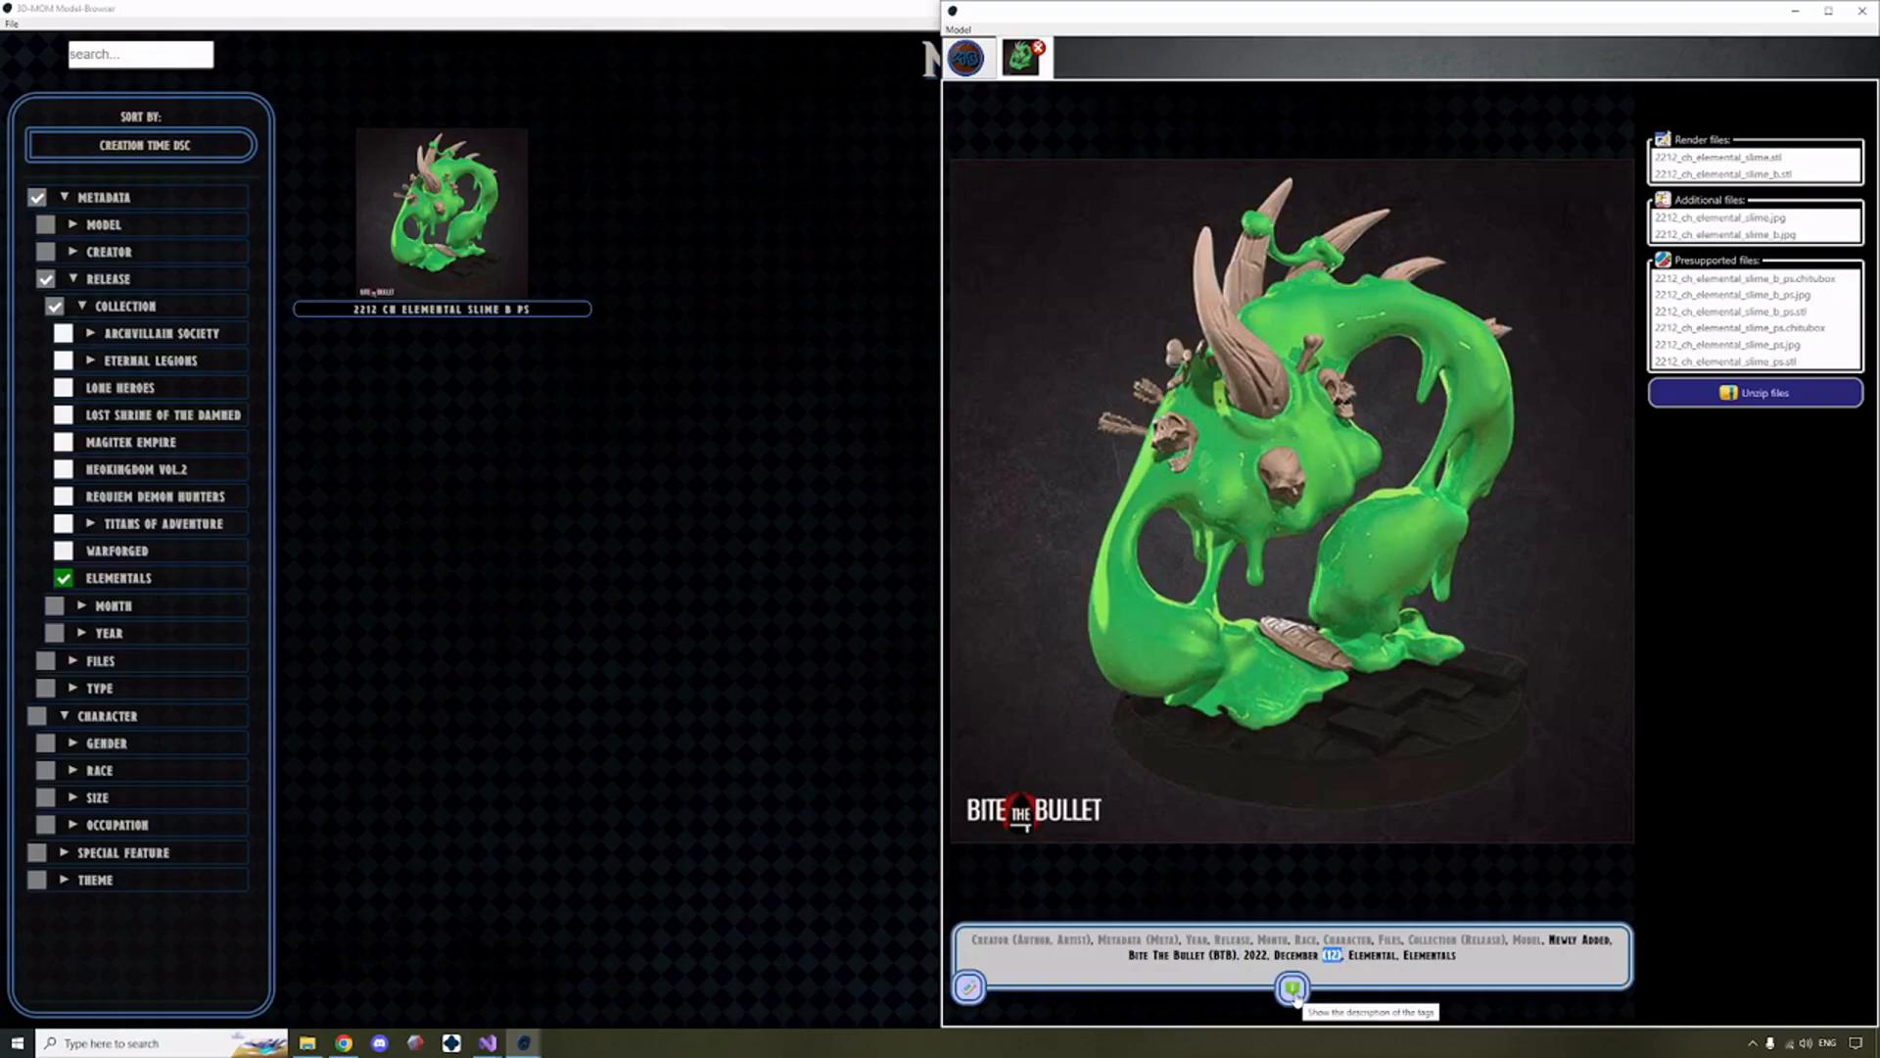
pyautogui.click(1293, 989)
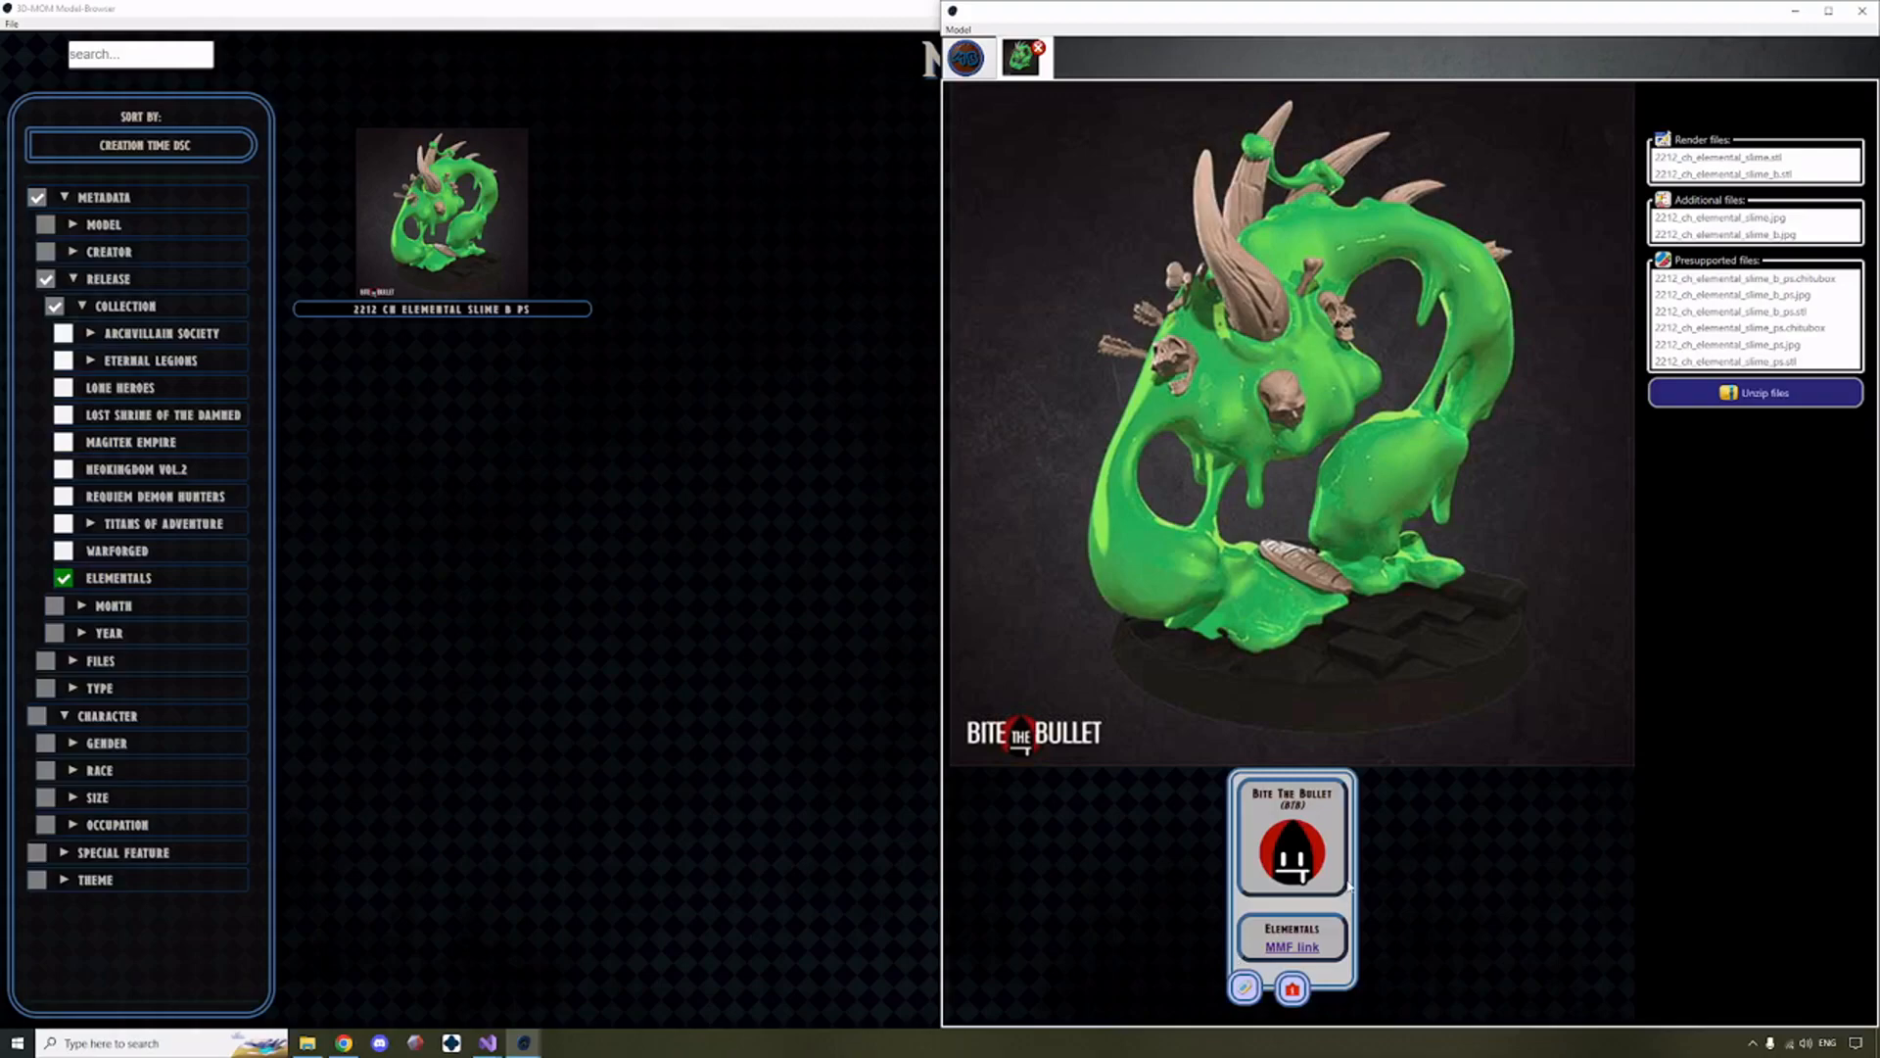
pyautogui.moveTo(1252, 792); pyautogui.dragTo(1336, 806)
pyautogui.click(1320, 814)
pyautogui.moveTo(1319, 812)
pyautogui.mouseDown()
pyautogui.moveTo(1252, 794)
pyautogui.moveTo(1314, 808)
pyautogui.mouseUp()
# Open the Bite The Bullet Patreon page from the creator's logo, solve the slider verification puzzle, and close the page.
pyautogui.click(1312, 866)
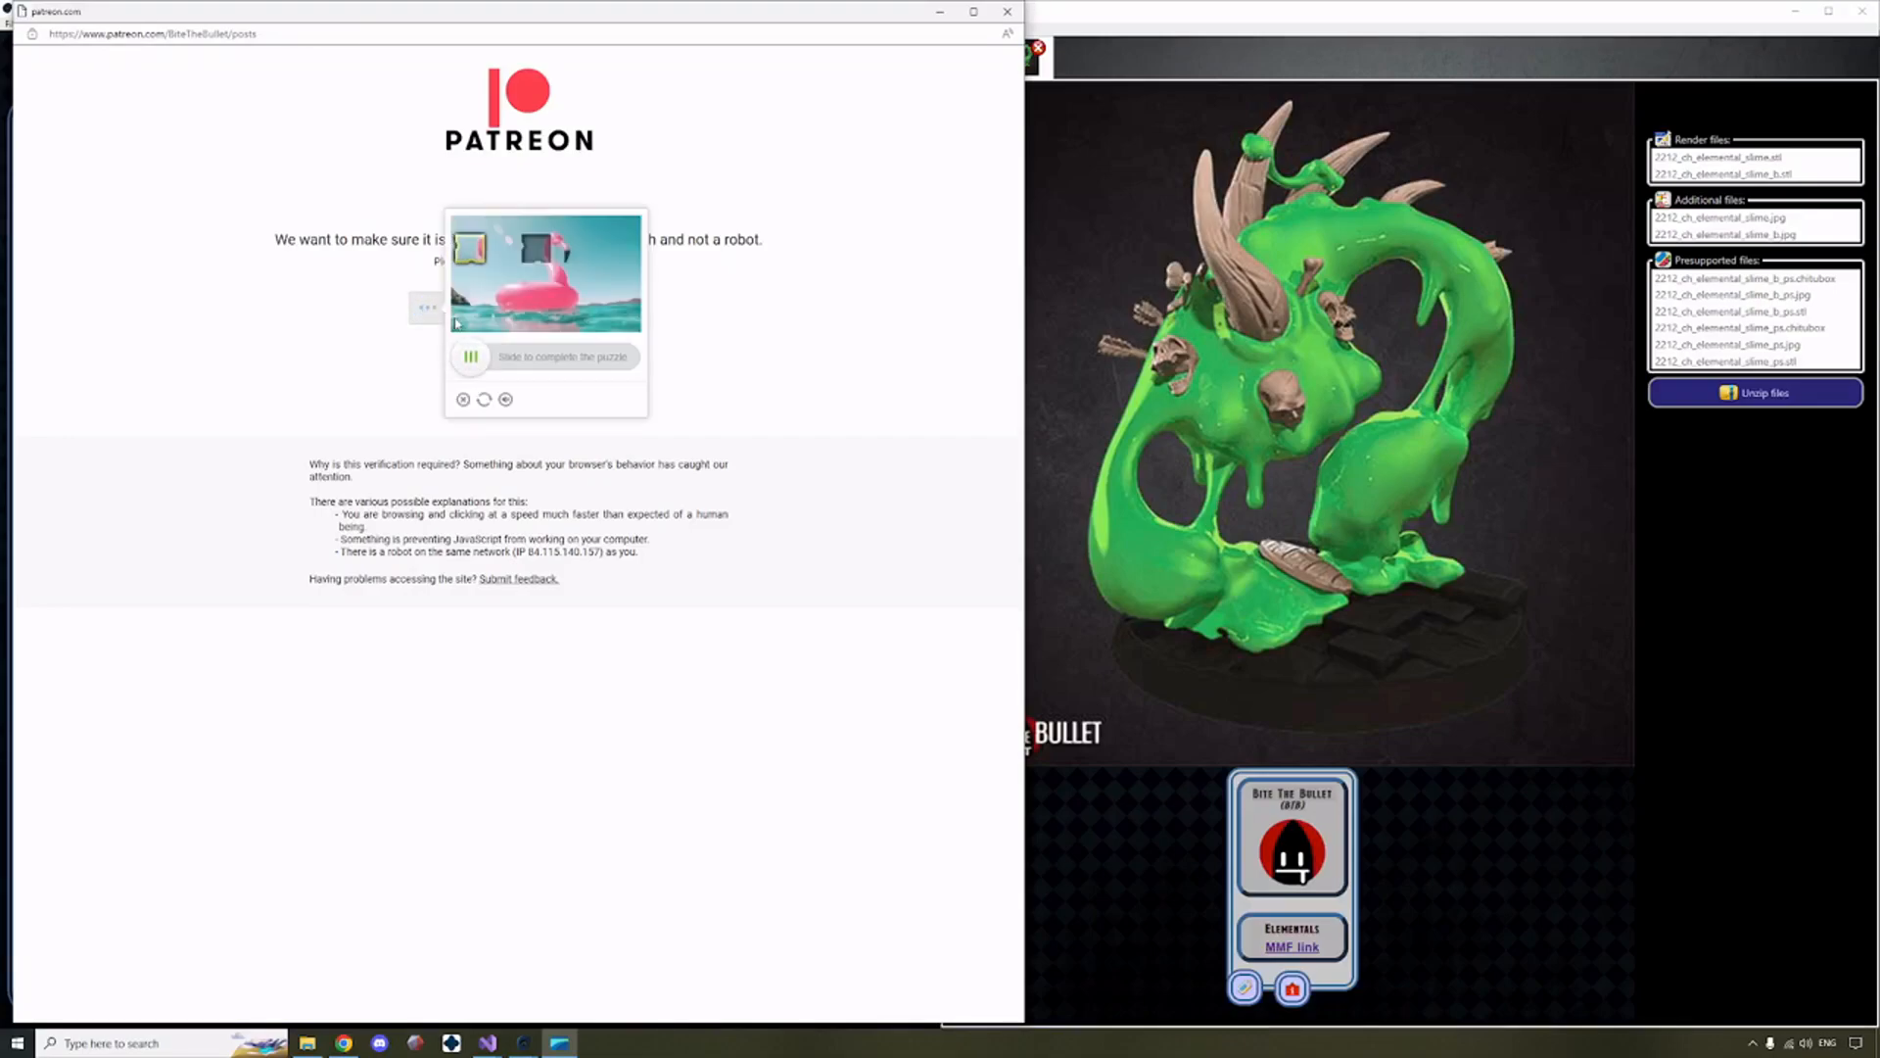
pyautogui.moveTo(471, 357); pyautogui.dragTo(537, 358)
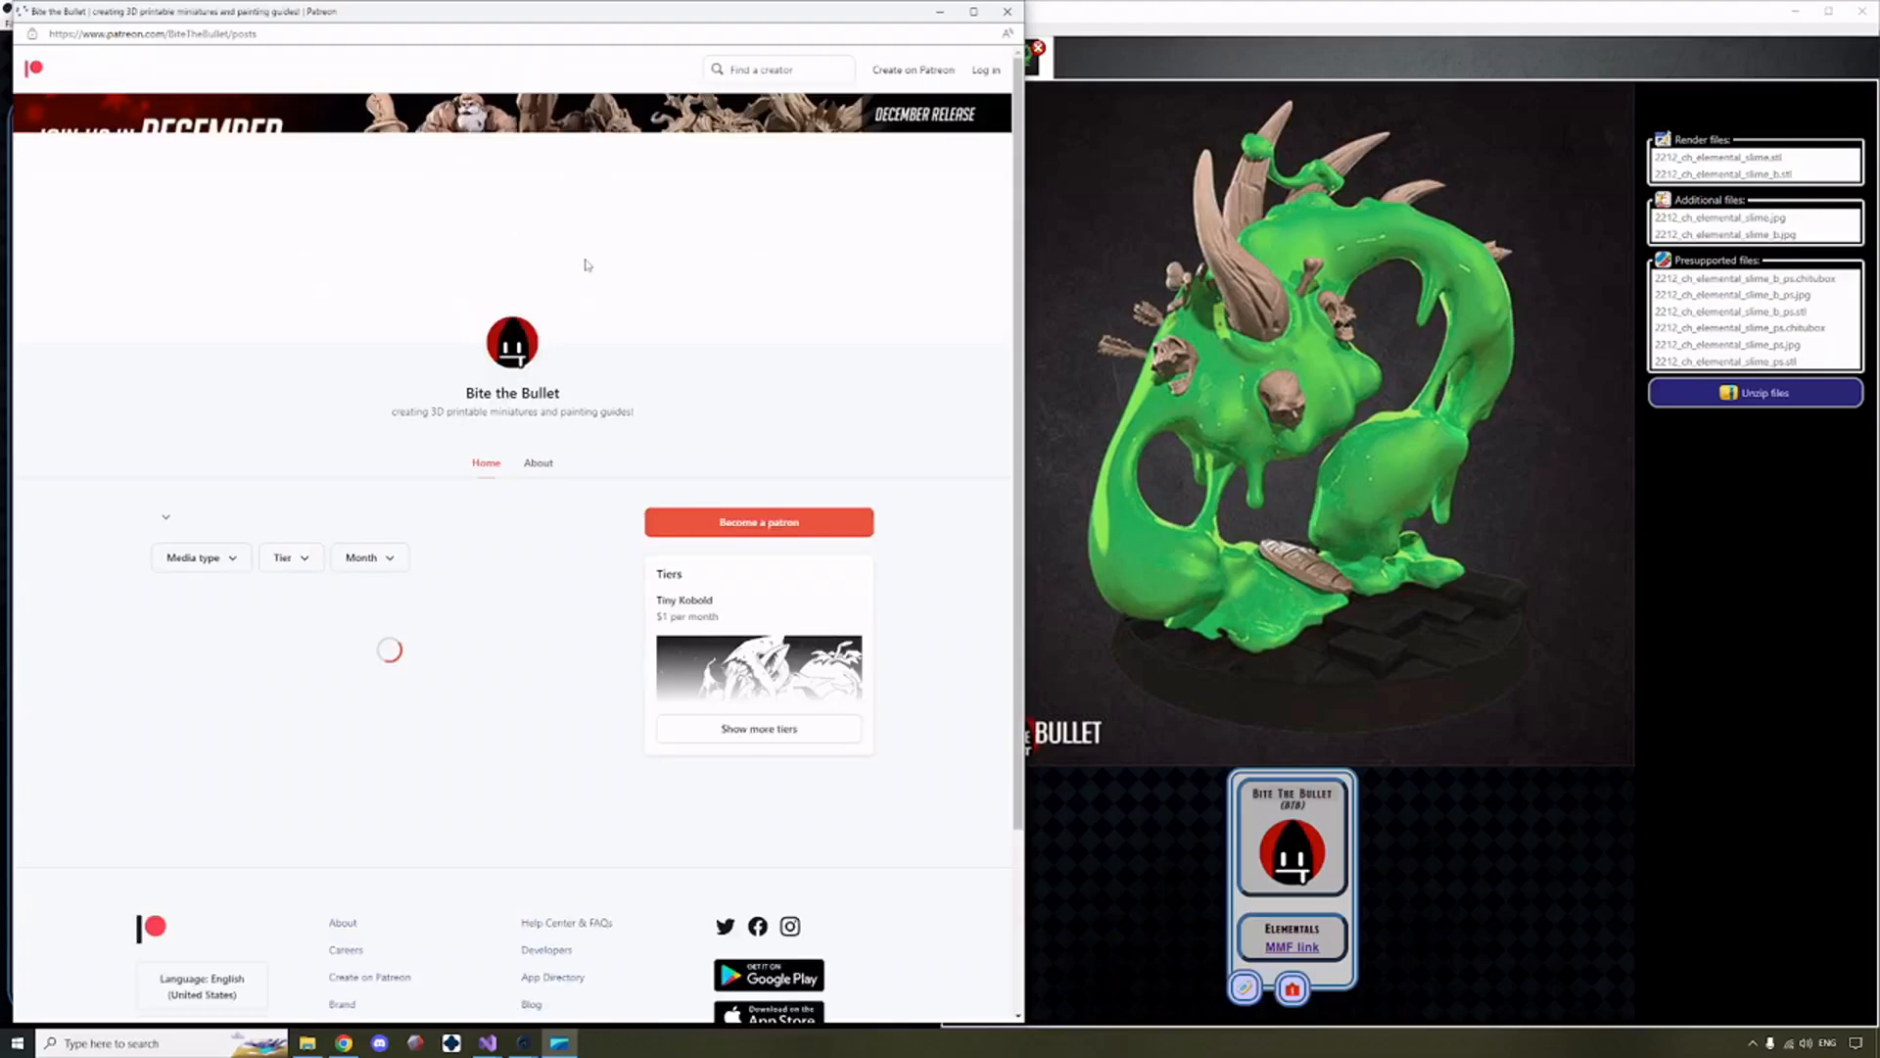
pyautogui.click(1007, 10)
# Open the MMF link in the Elementals tag description and close the MyMiniFactory page.
pyautogui.click(1323, 927)
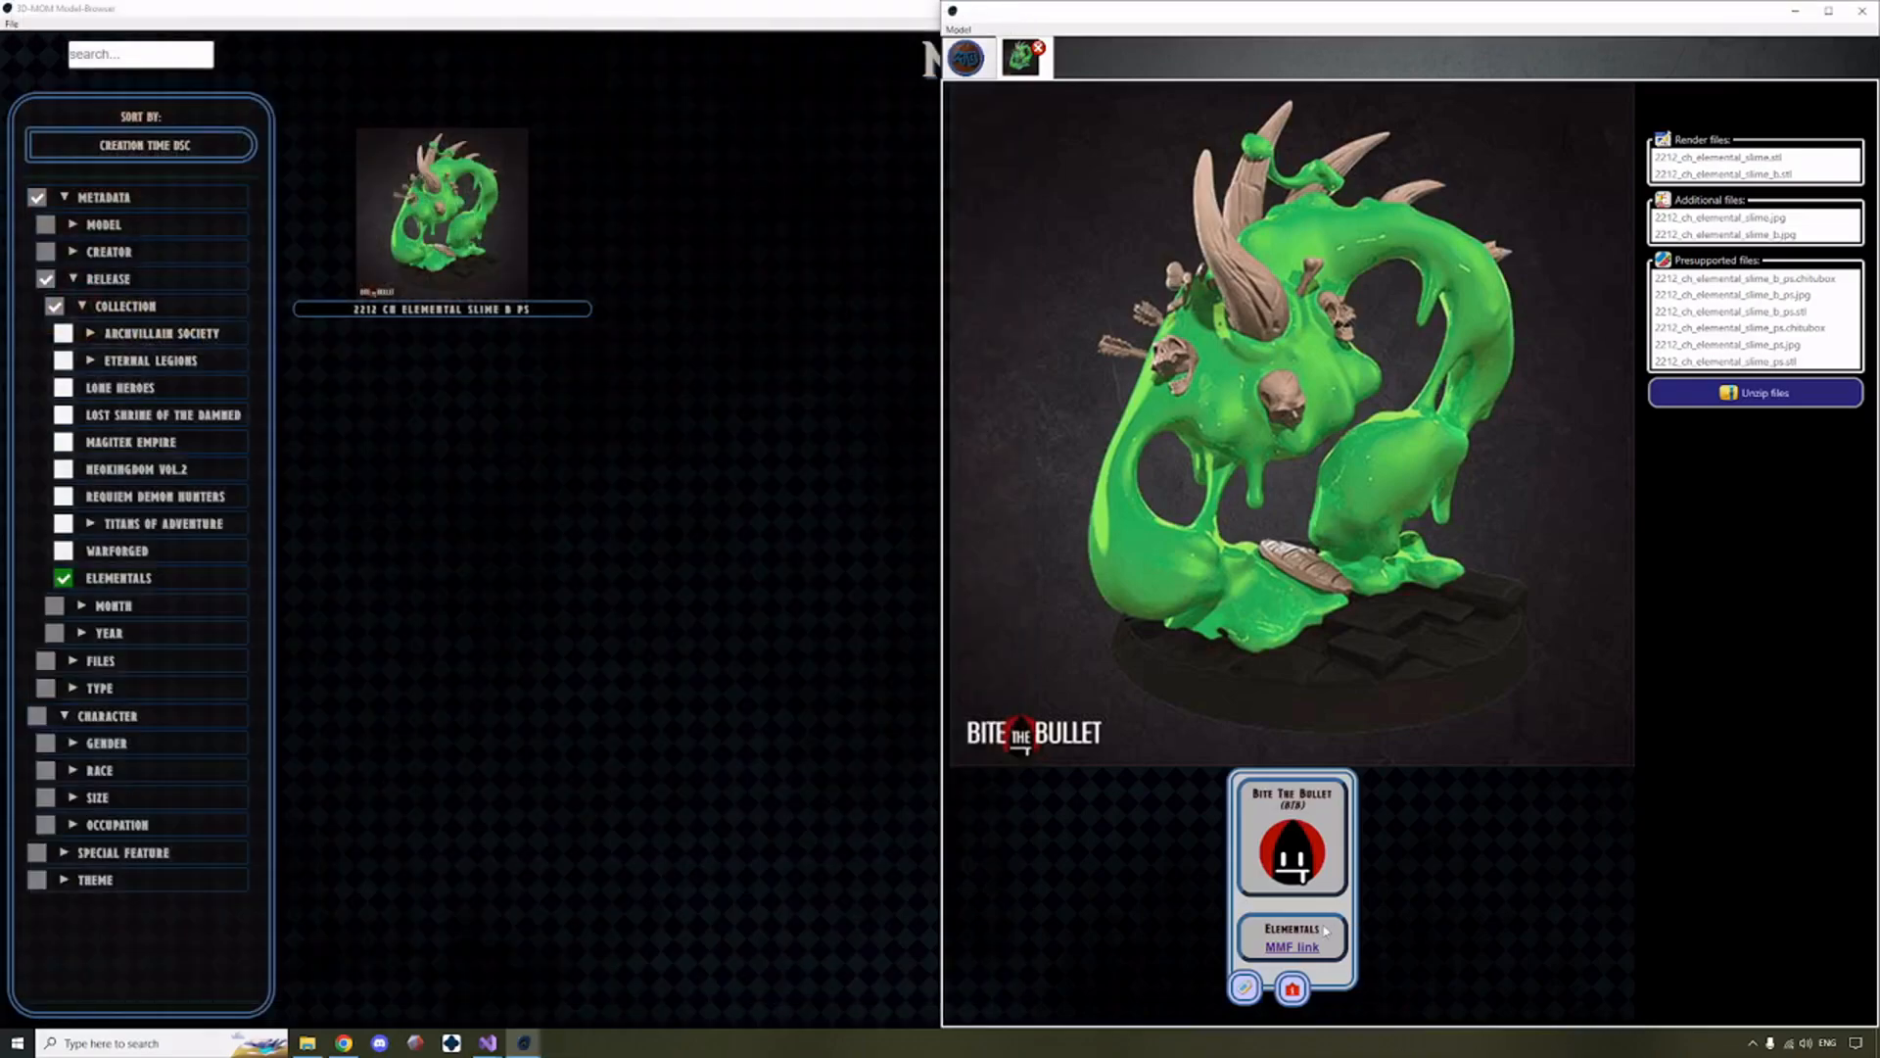
pyautogui.moveTo(1324, 930)
pyautogui.mouseDown()
pyautogui.moveTo(1270, 929)
pyautogui.moveTo(1322, 930)
pyautogui.mouseUp()
pyautogui.click(1265, 930)
pyautogui.click(1293, 952)
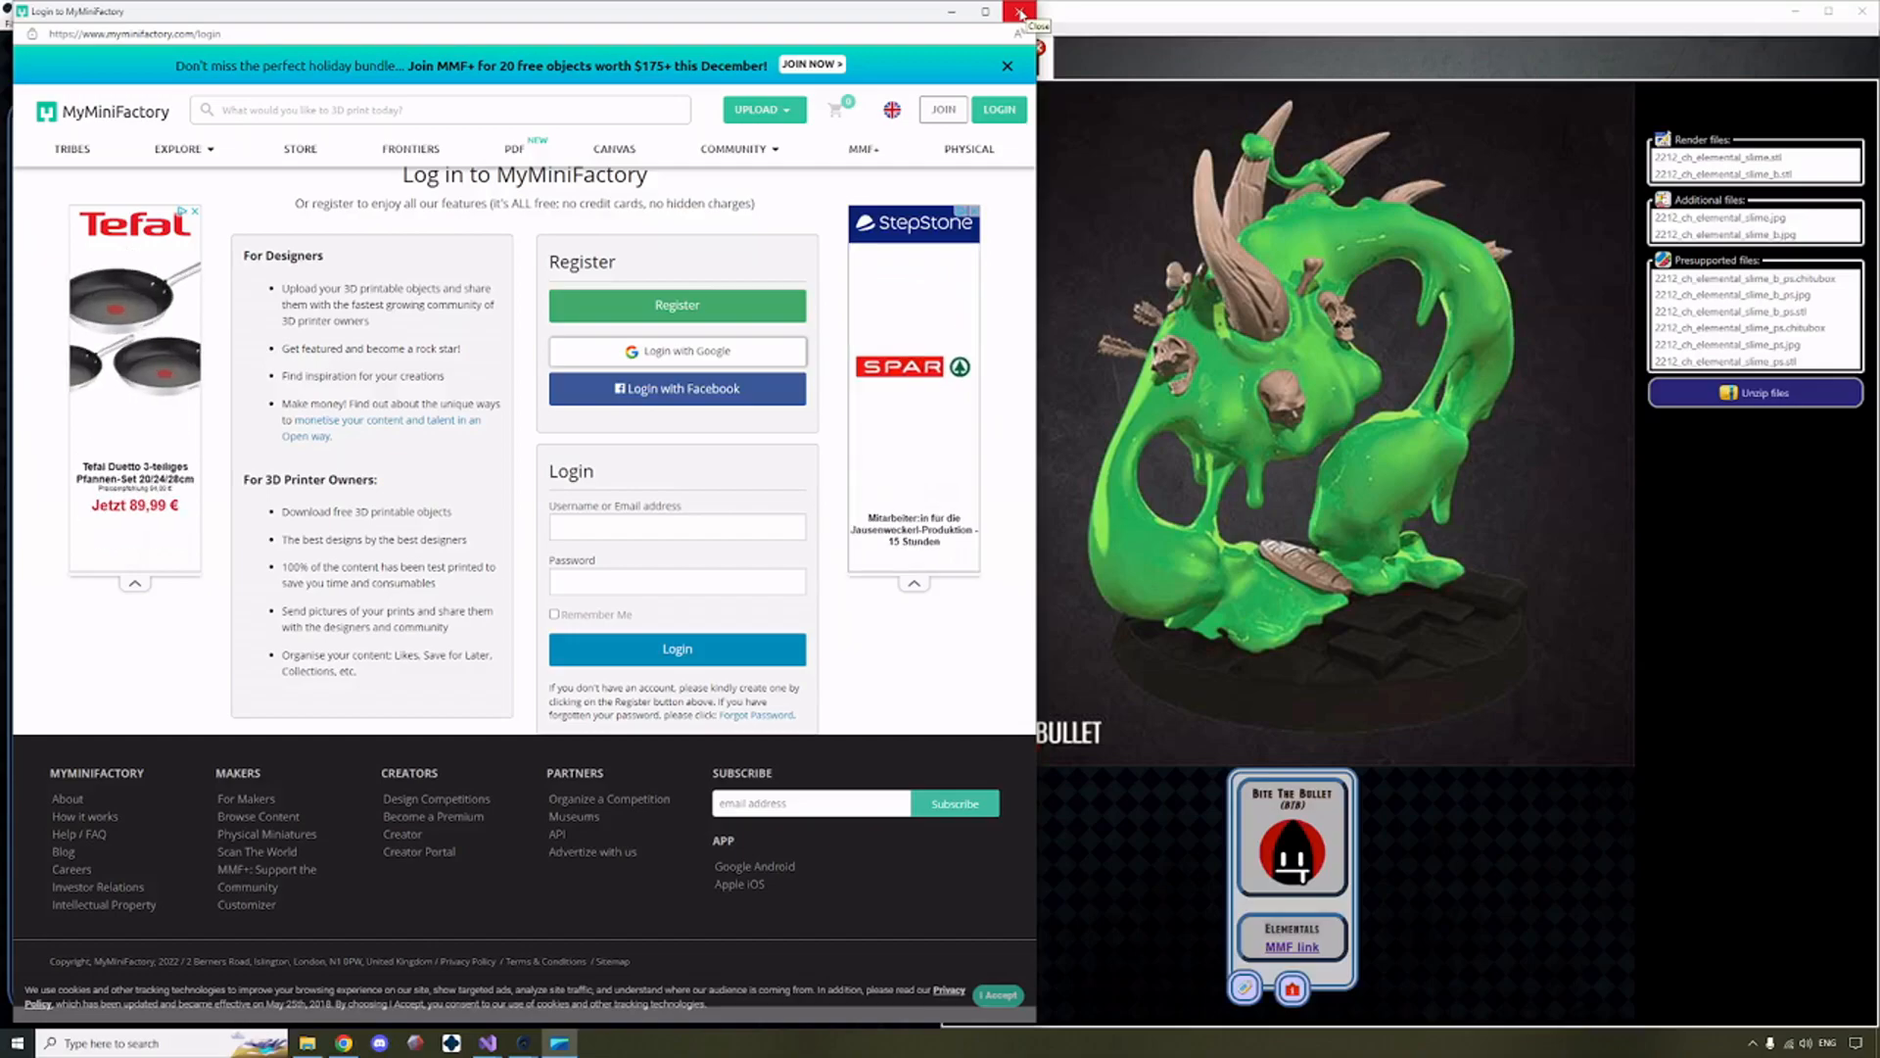
pyautogui.click(1020, 13)
pyautogui.click(1535, 909)
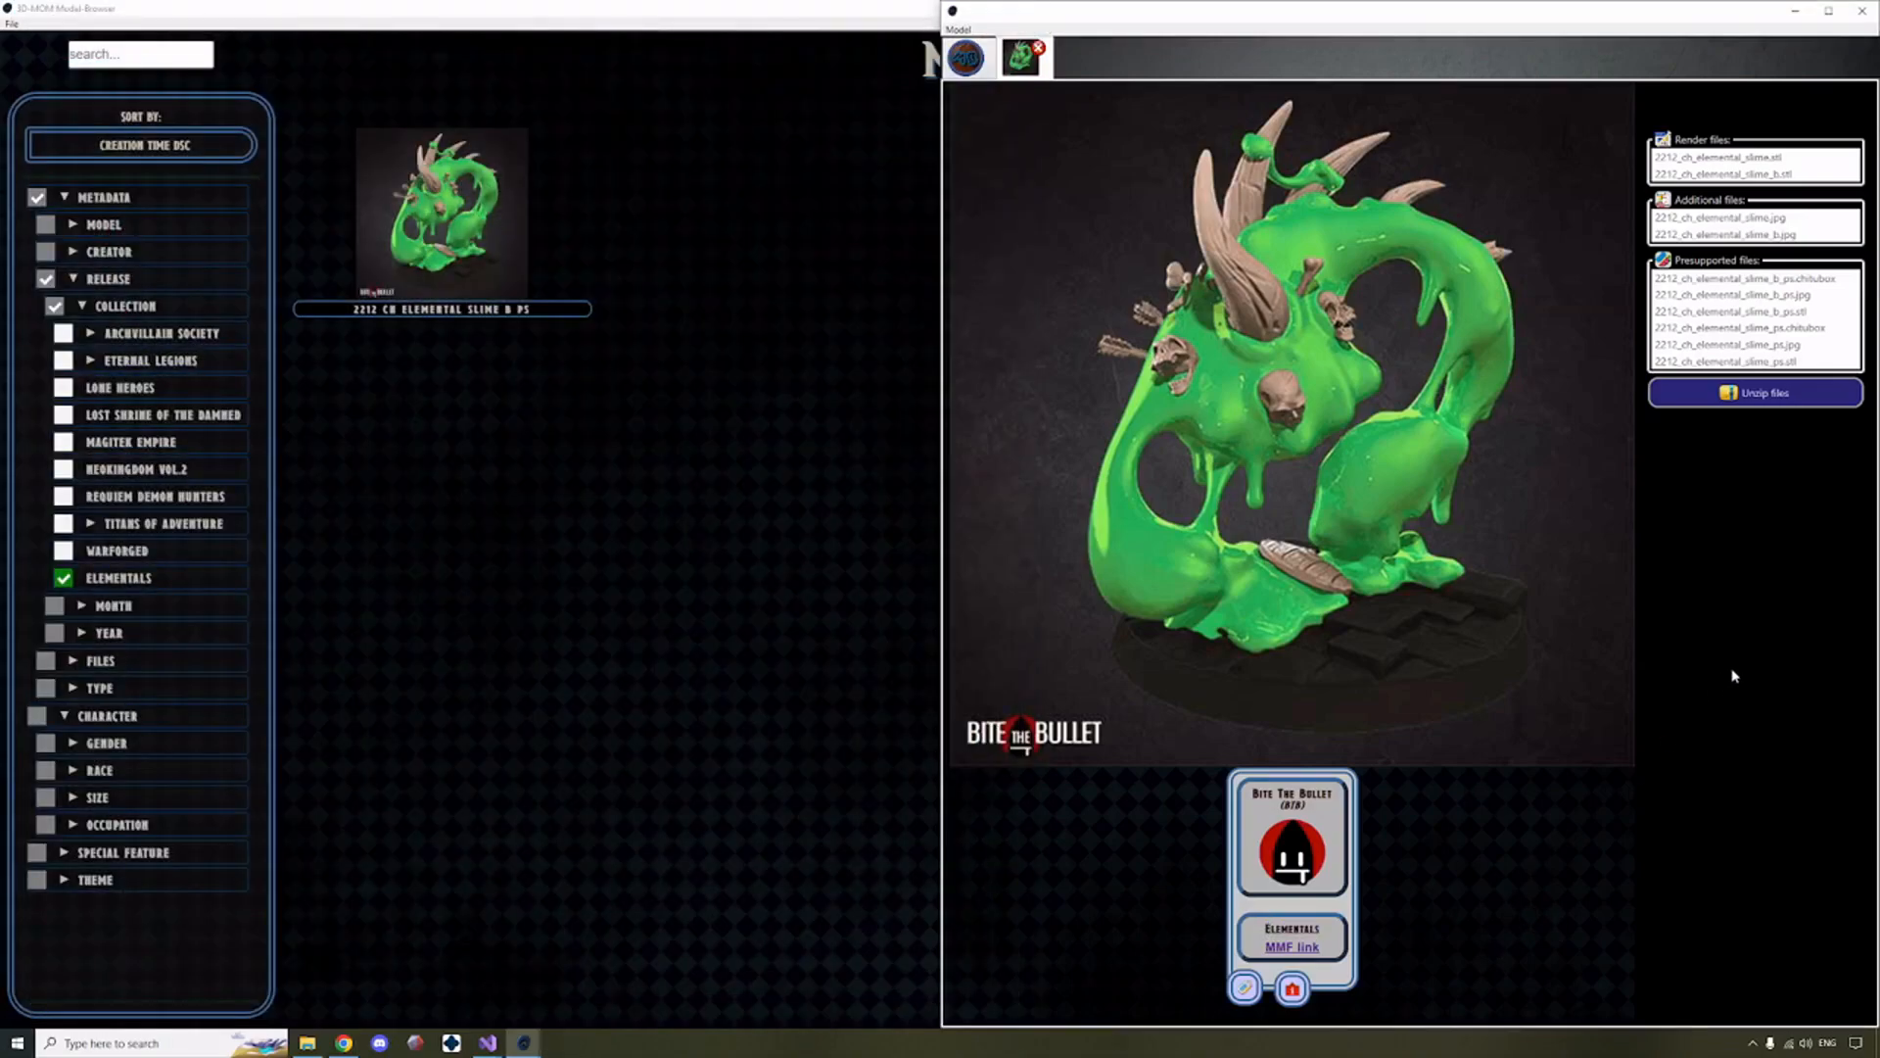
# Add the Ooze tag under Character > Race to the model and check it in the model's tag list.
pyautogui.click(1247, 987)
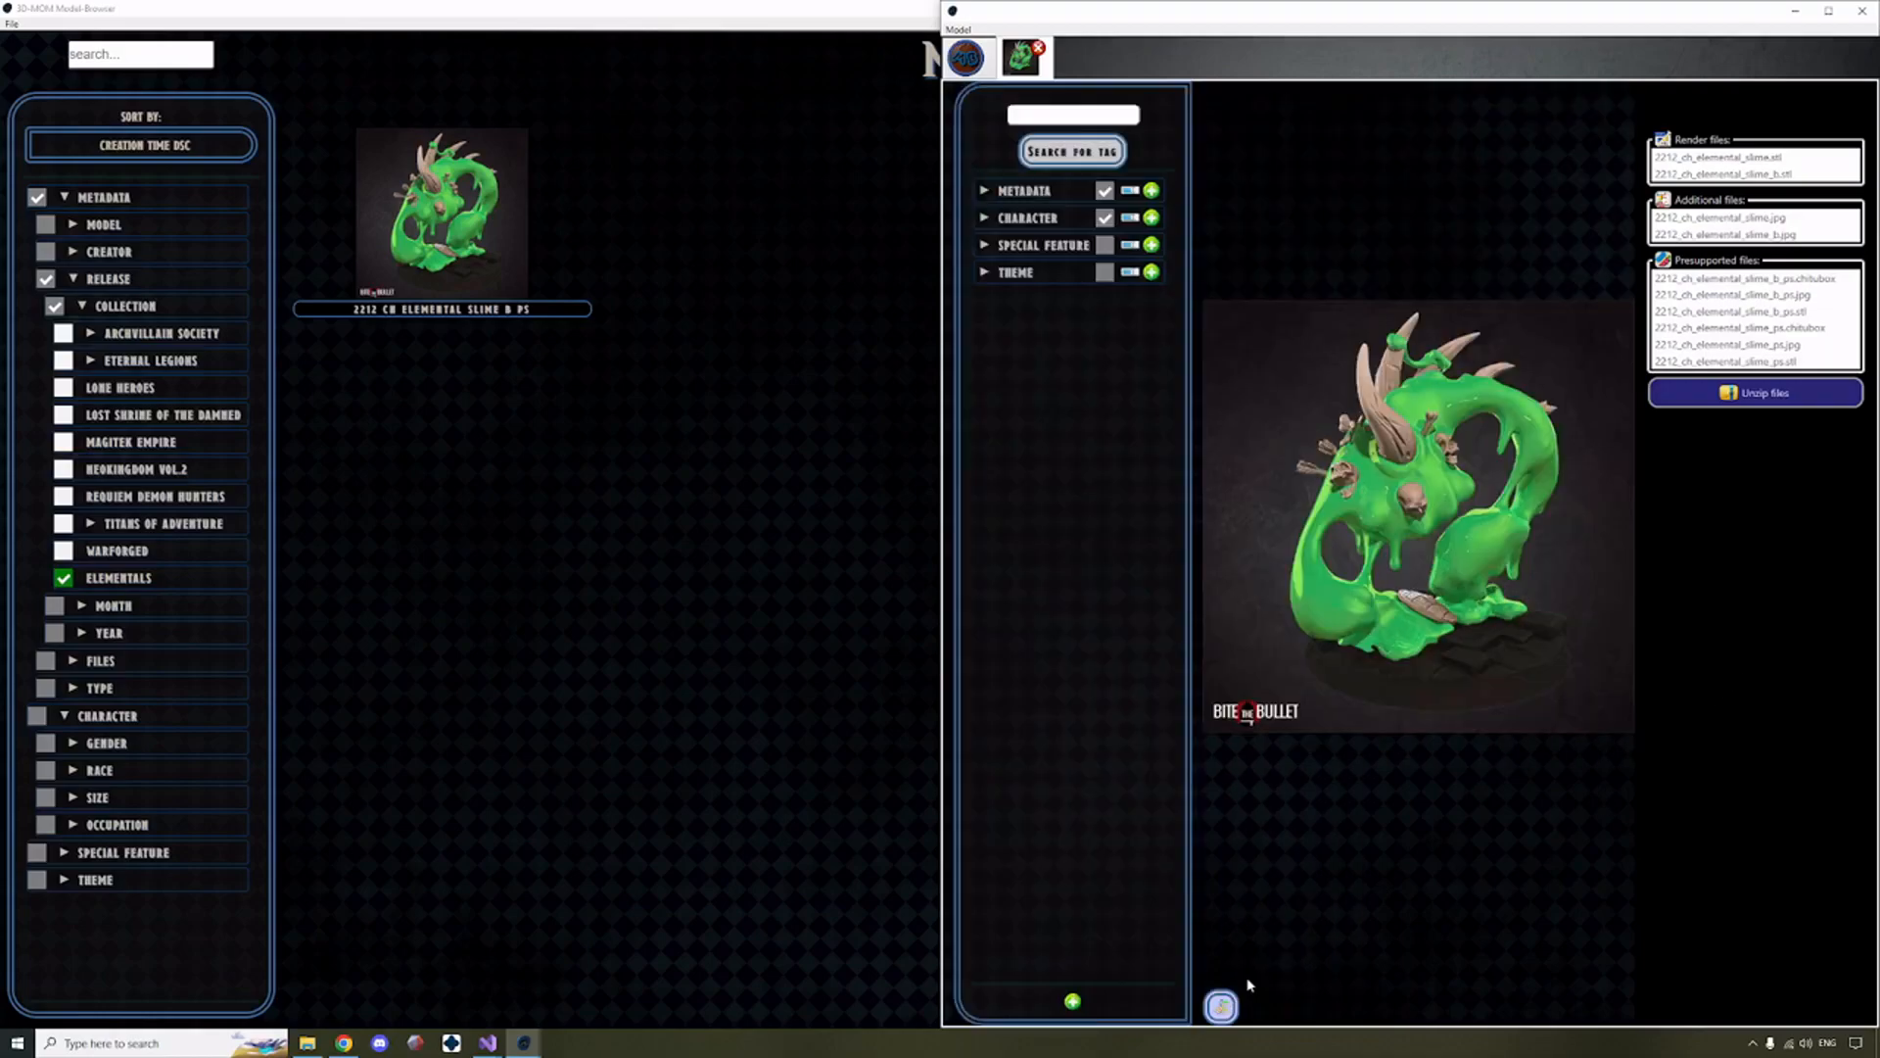
pyautogui.click(1221, 1007)
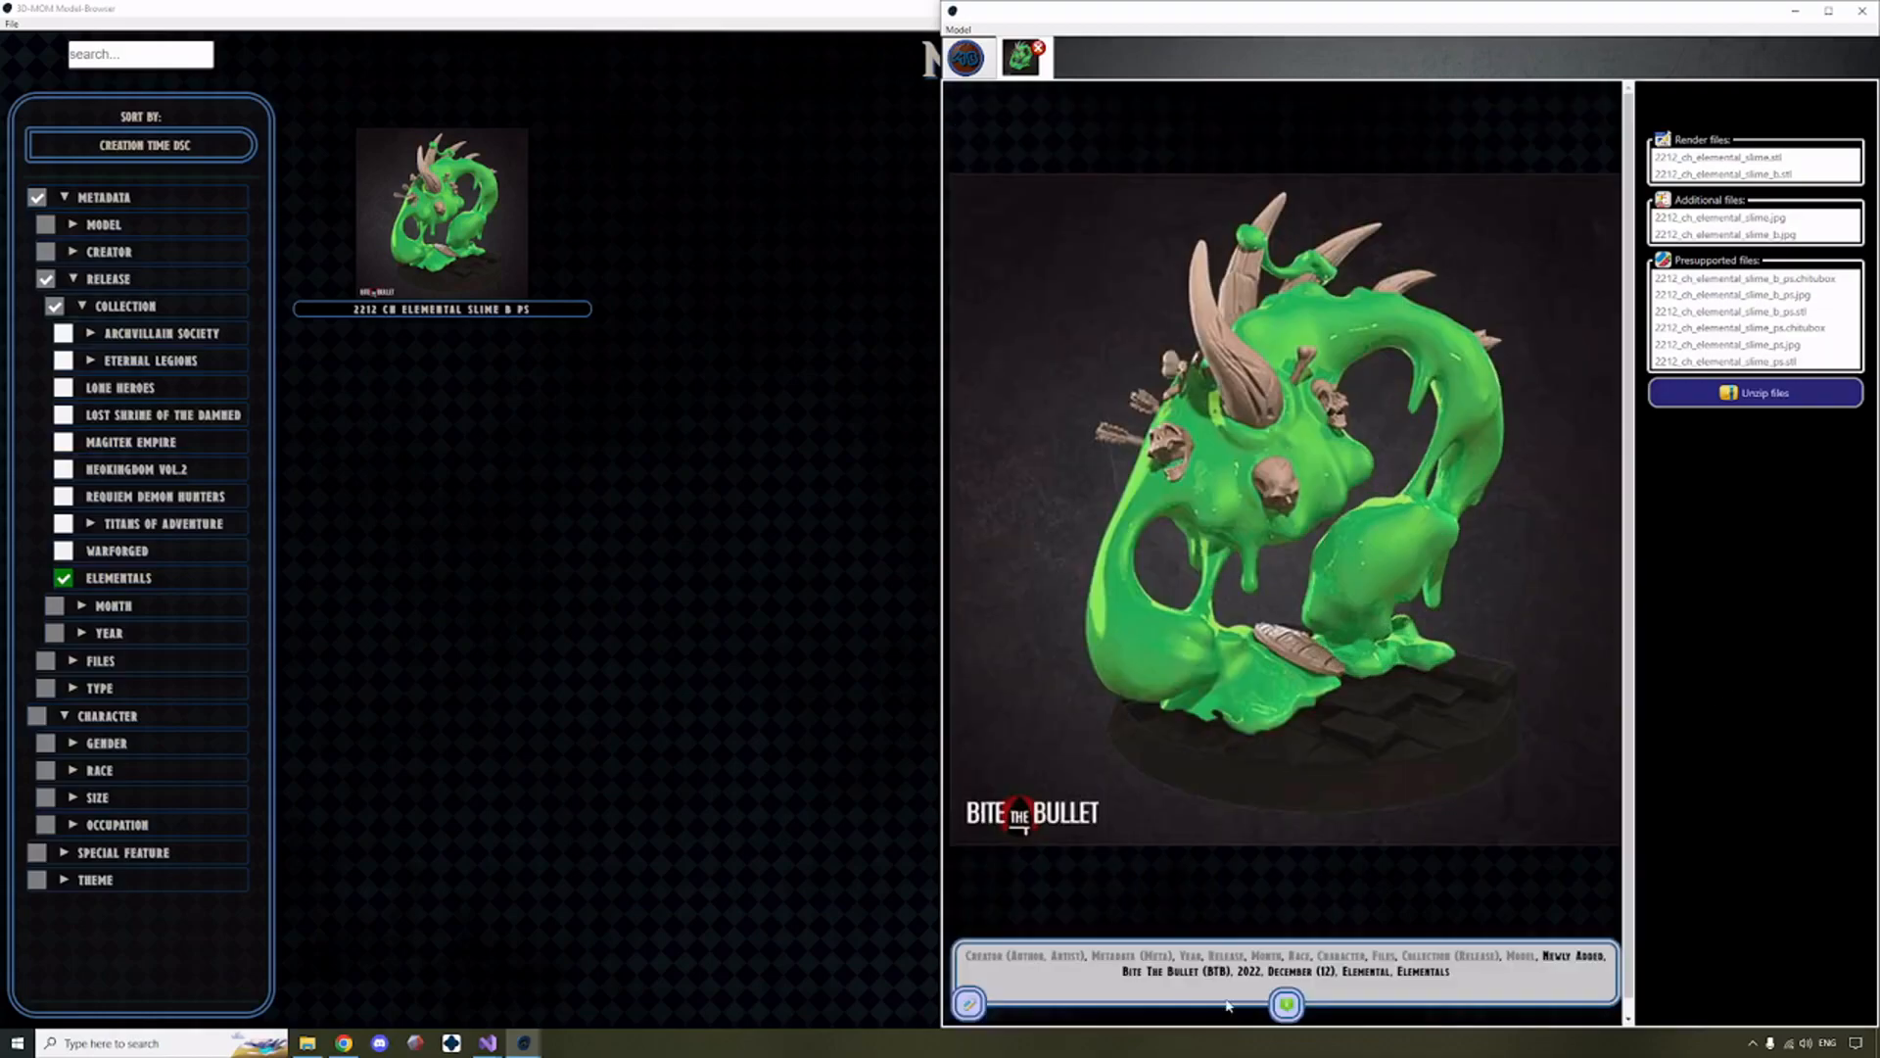
pyautogui.click(969, 1004)
pyautogui.click(984, 217)
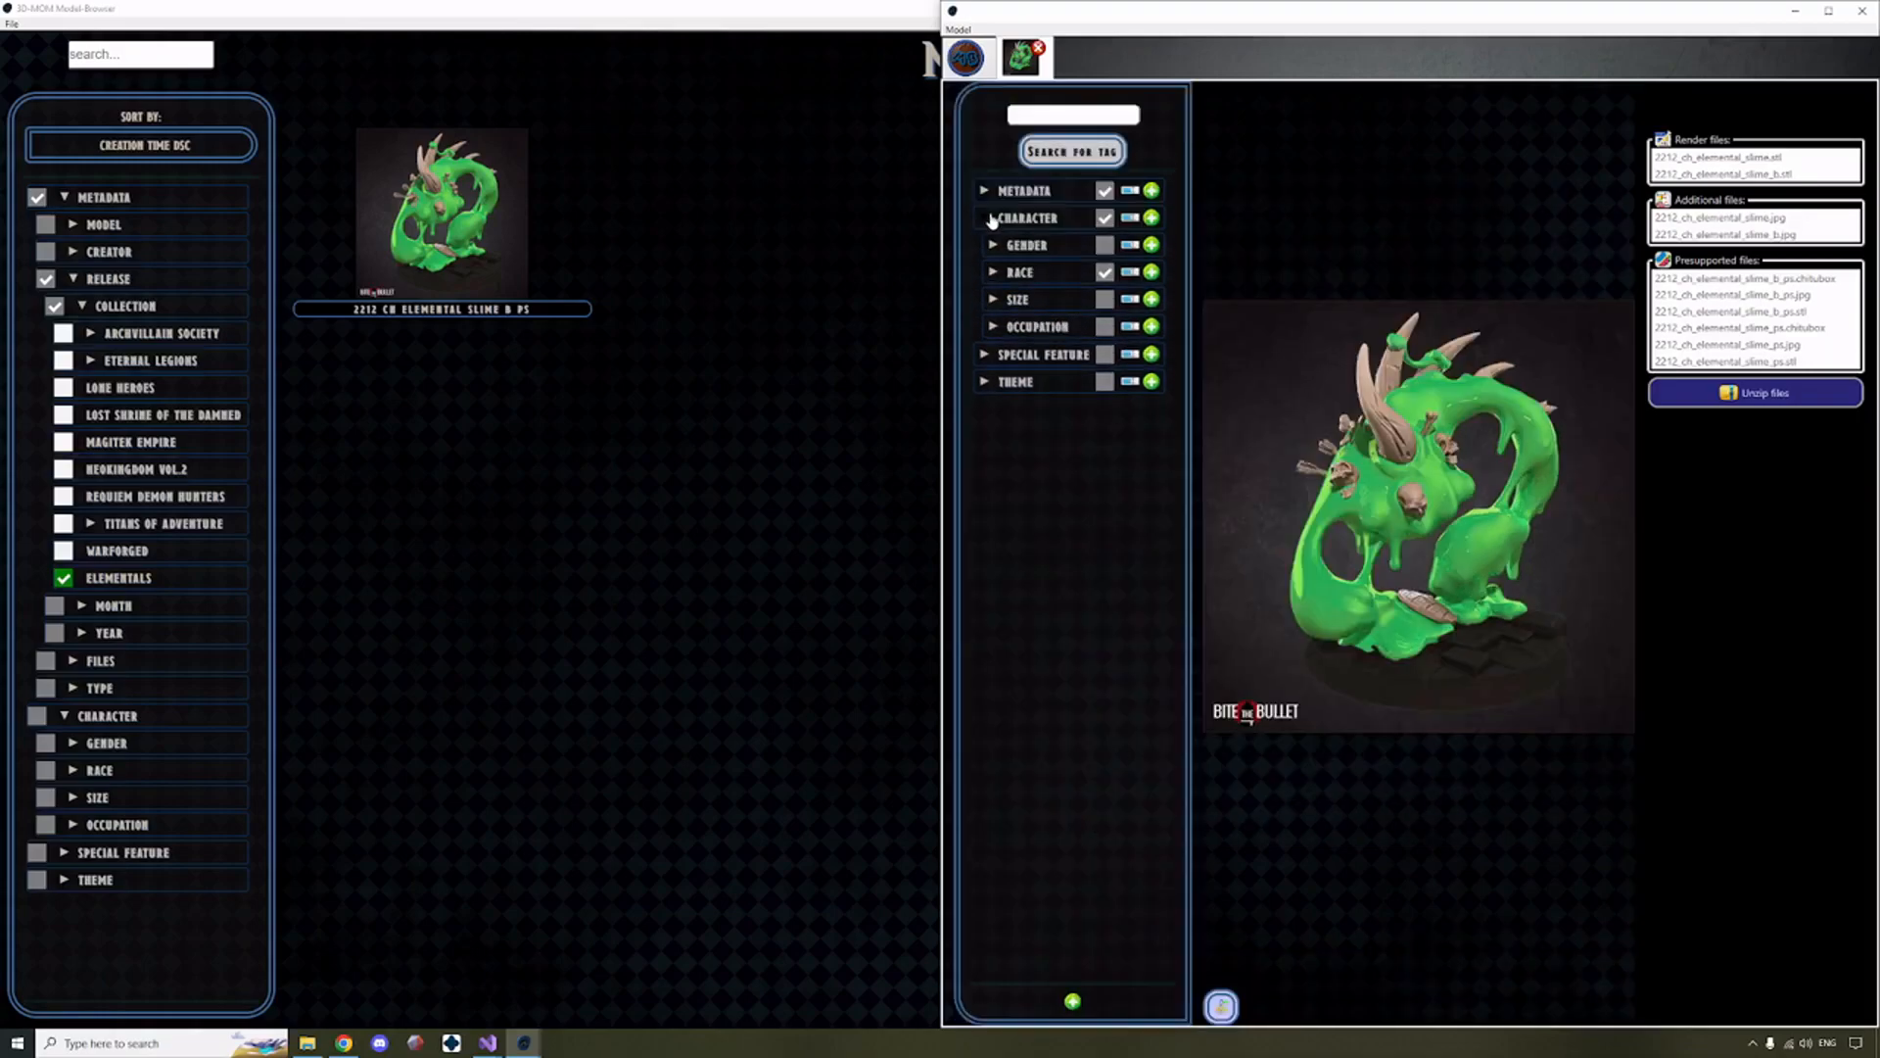
pyautogui.click(994, 273)
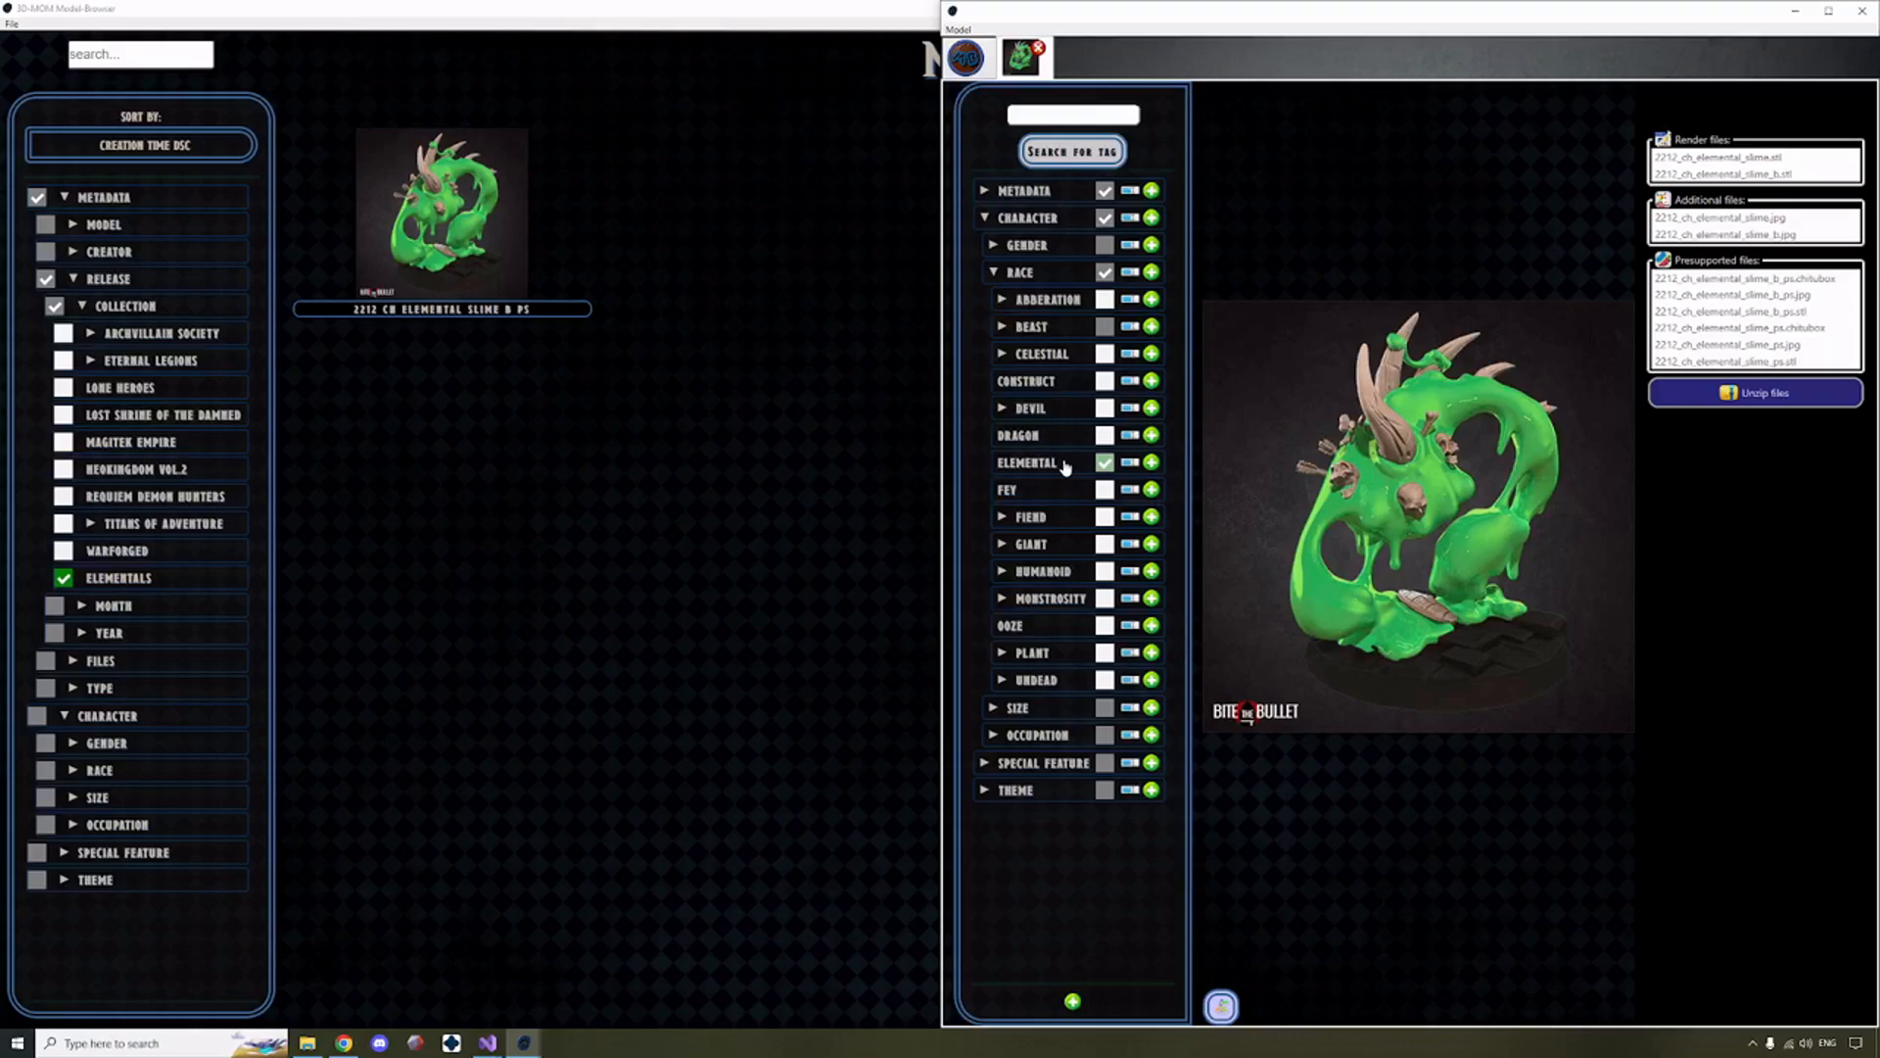
pyautogui.click(1103, 627)
pyautogui.click(1224, 1015)
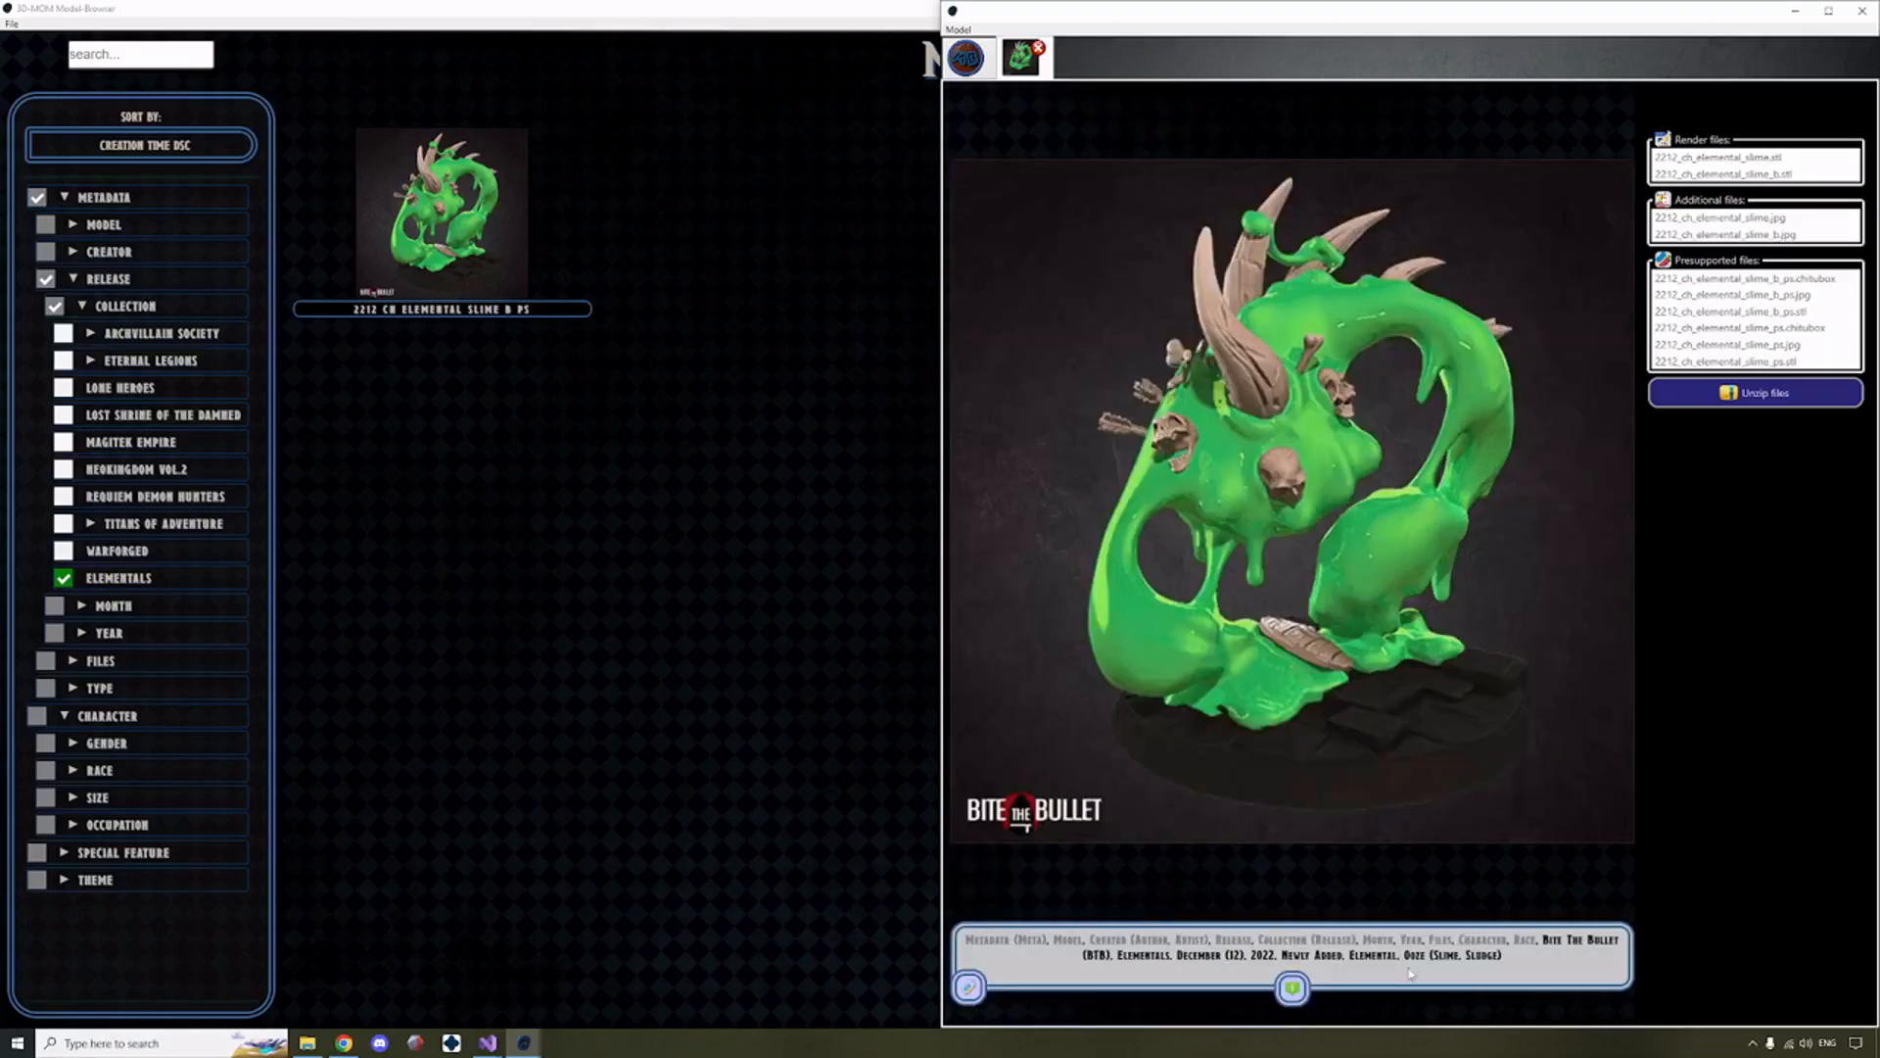
pyautogui.moveTo(1405, 954); pyautogui.dragTo(1538, 975)
pyautogui.click(1535, 978)
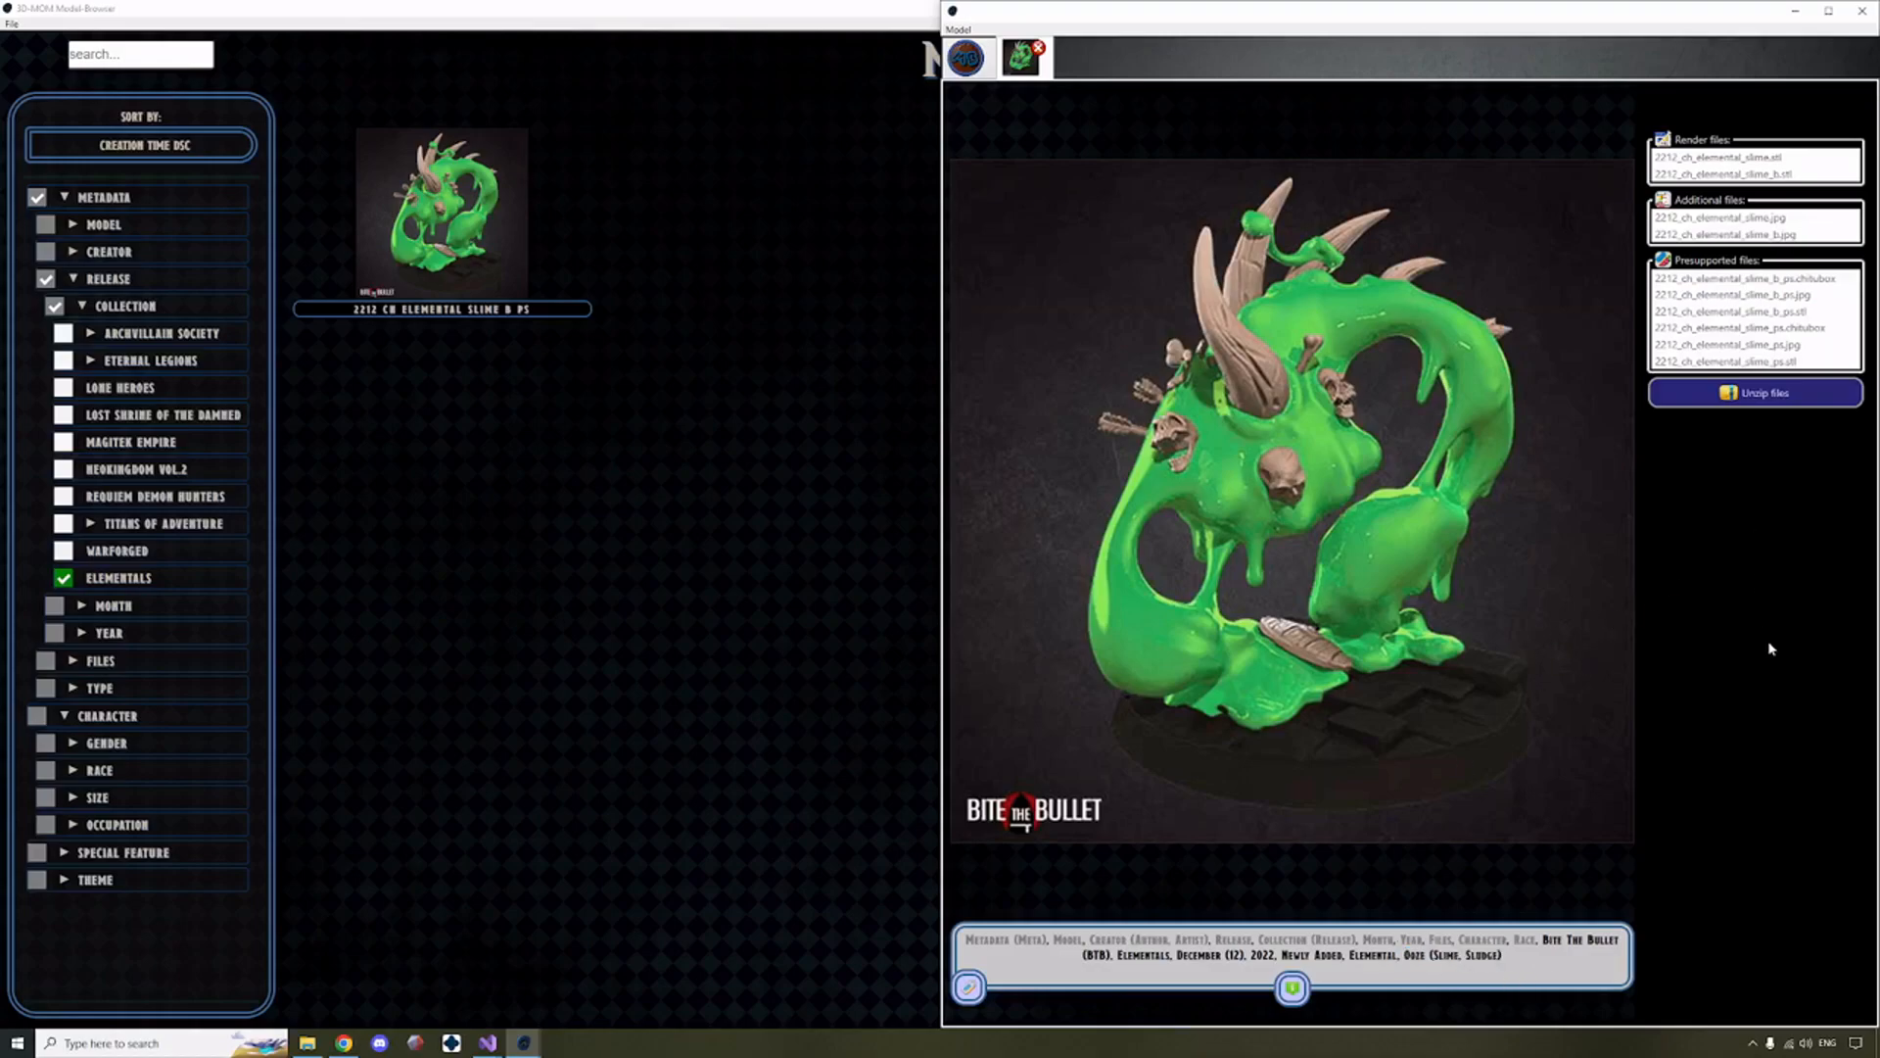